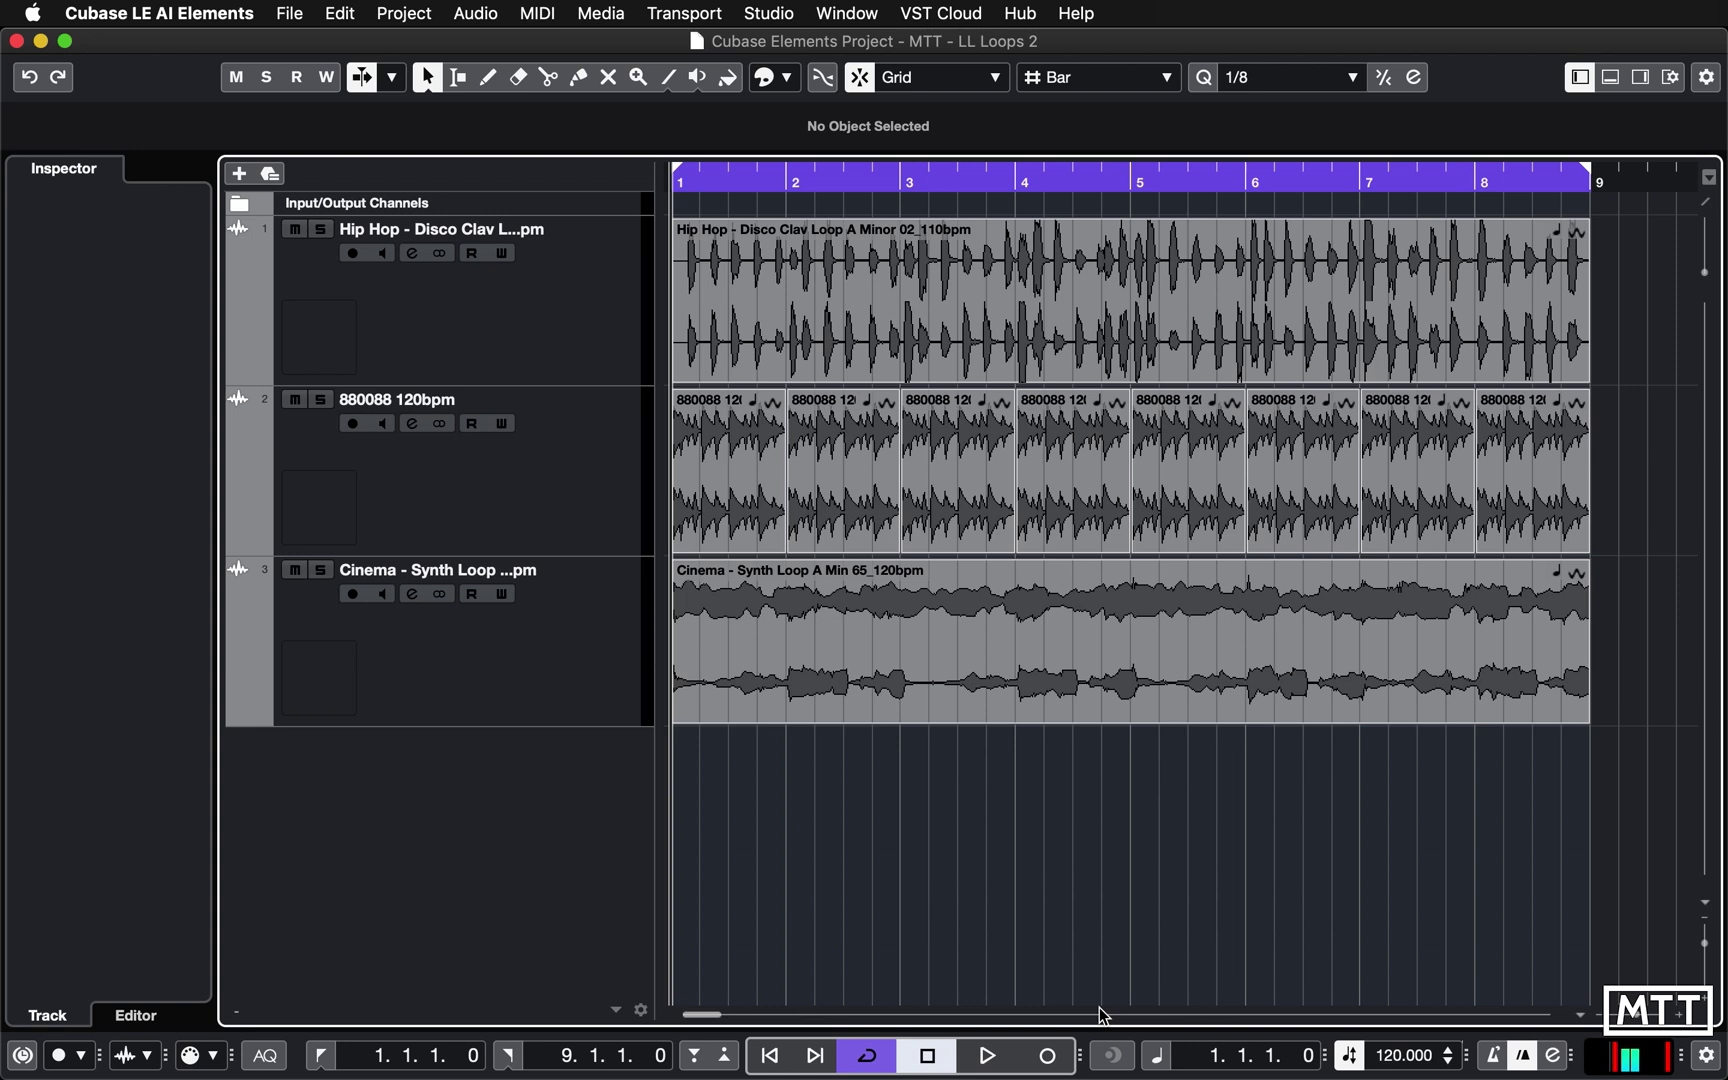
# Solo the Hip Hop disco clav track, listen to it alone, then unsolo it.
pyautogui.click(597, 14)
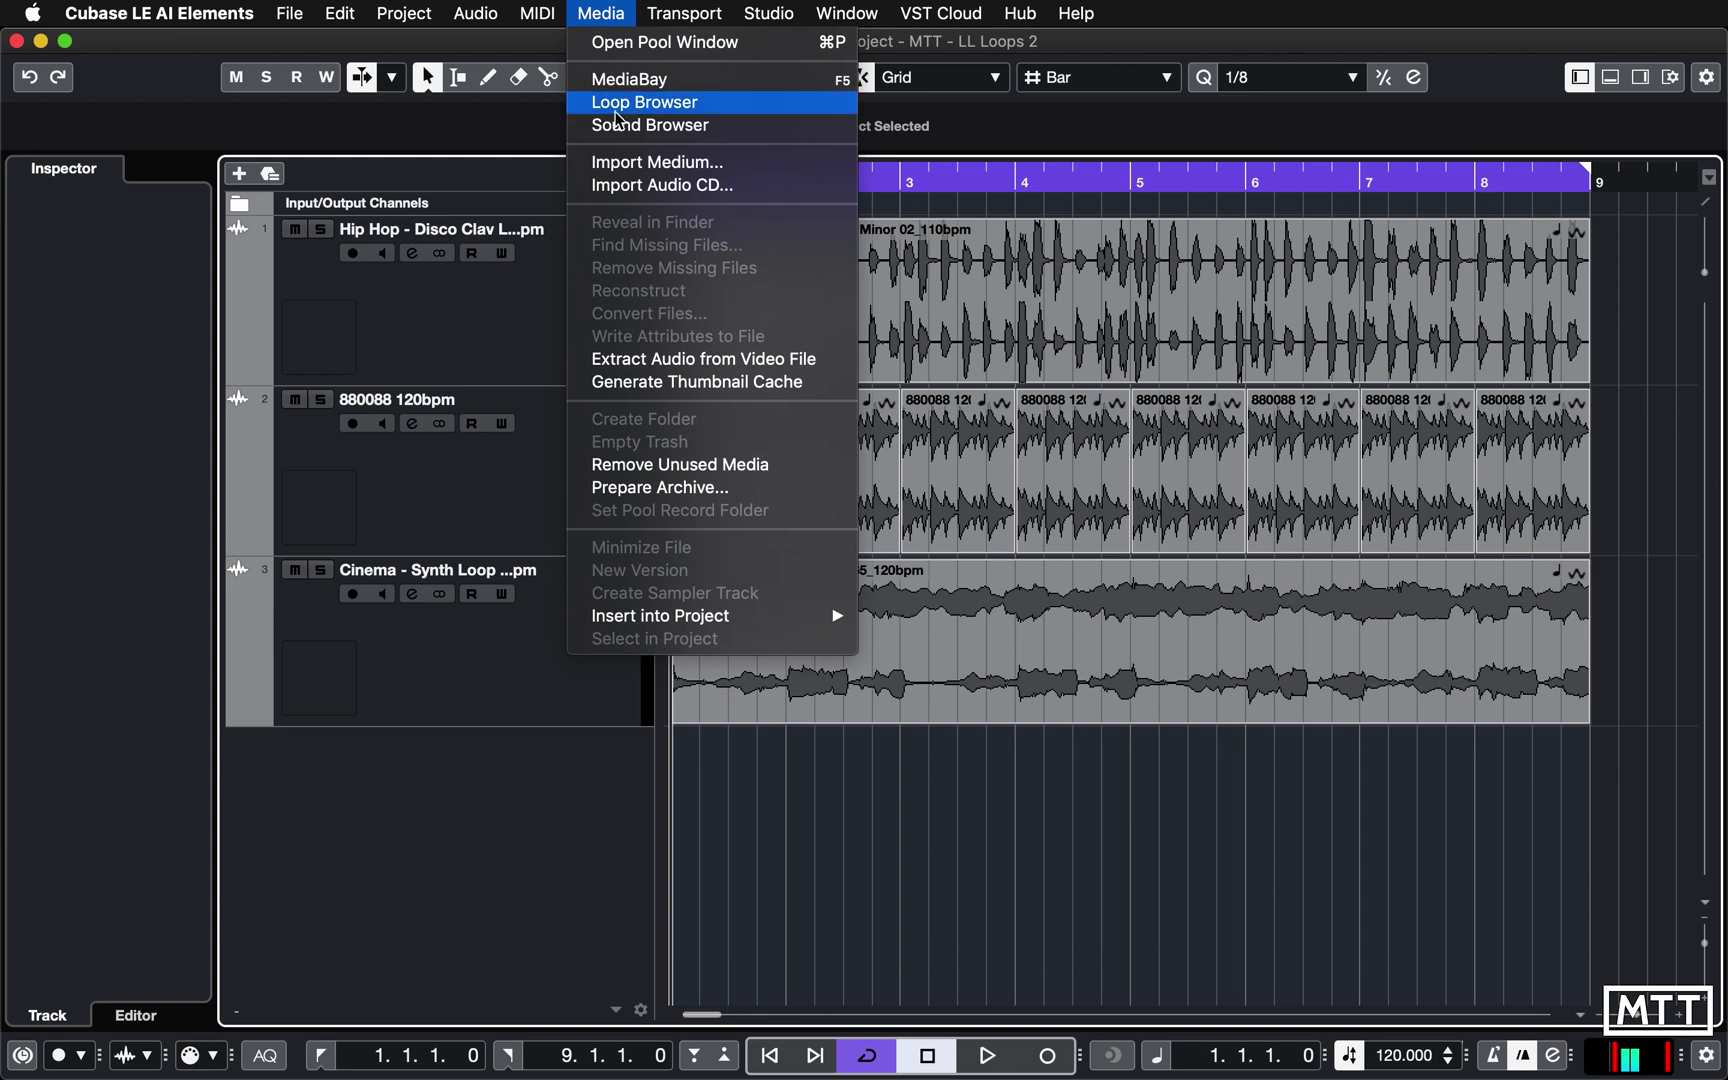
pyautogui.click(529, 810)
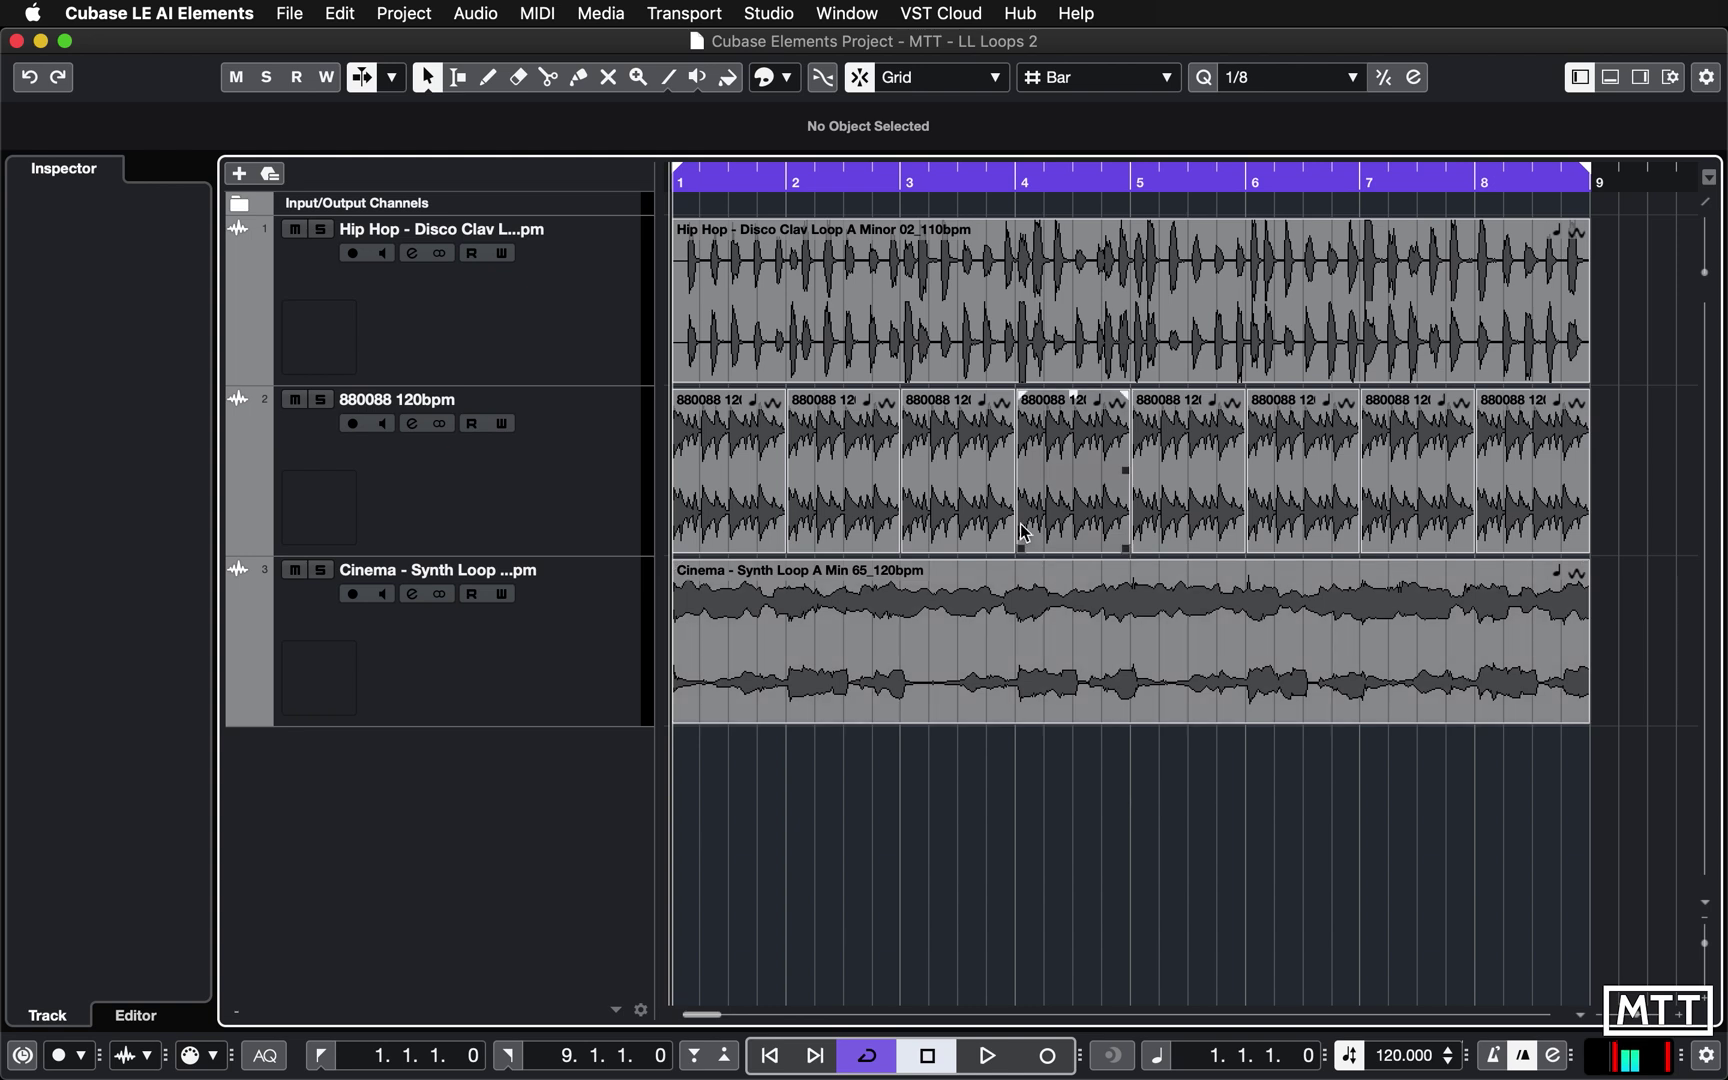
pyautogui.click(321, 230)
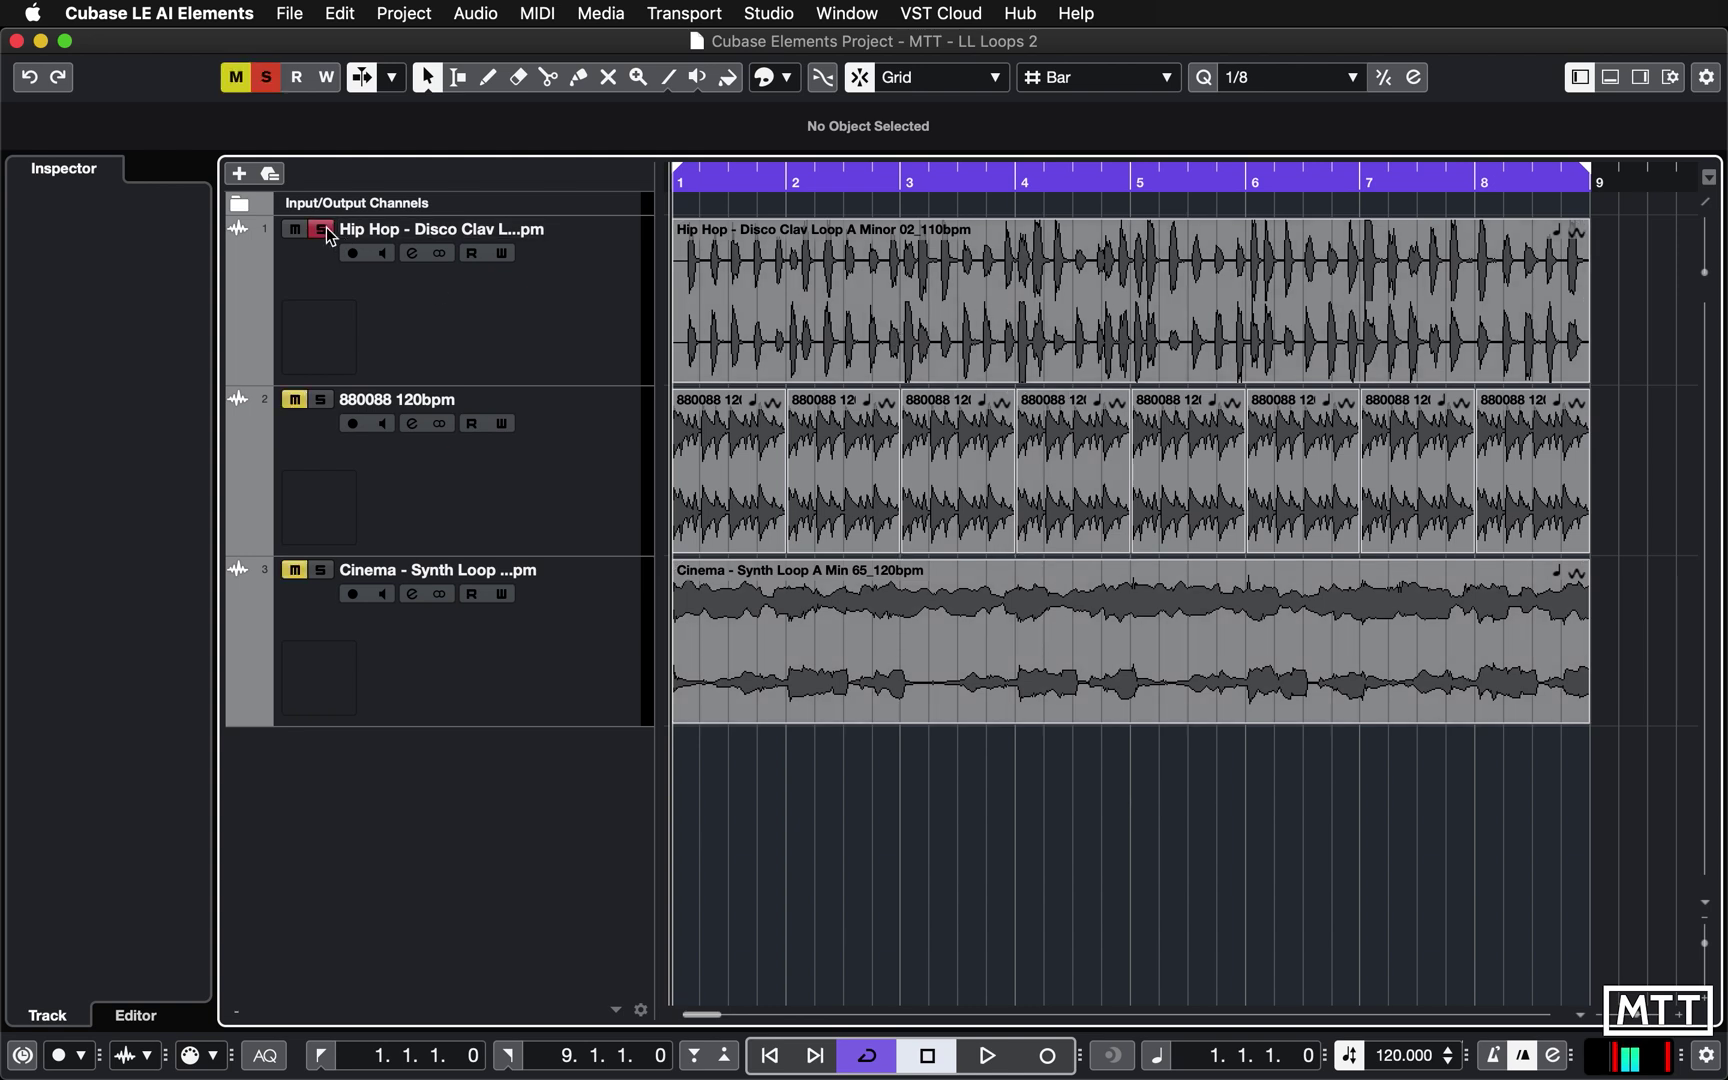
pyautogui.press('space')
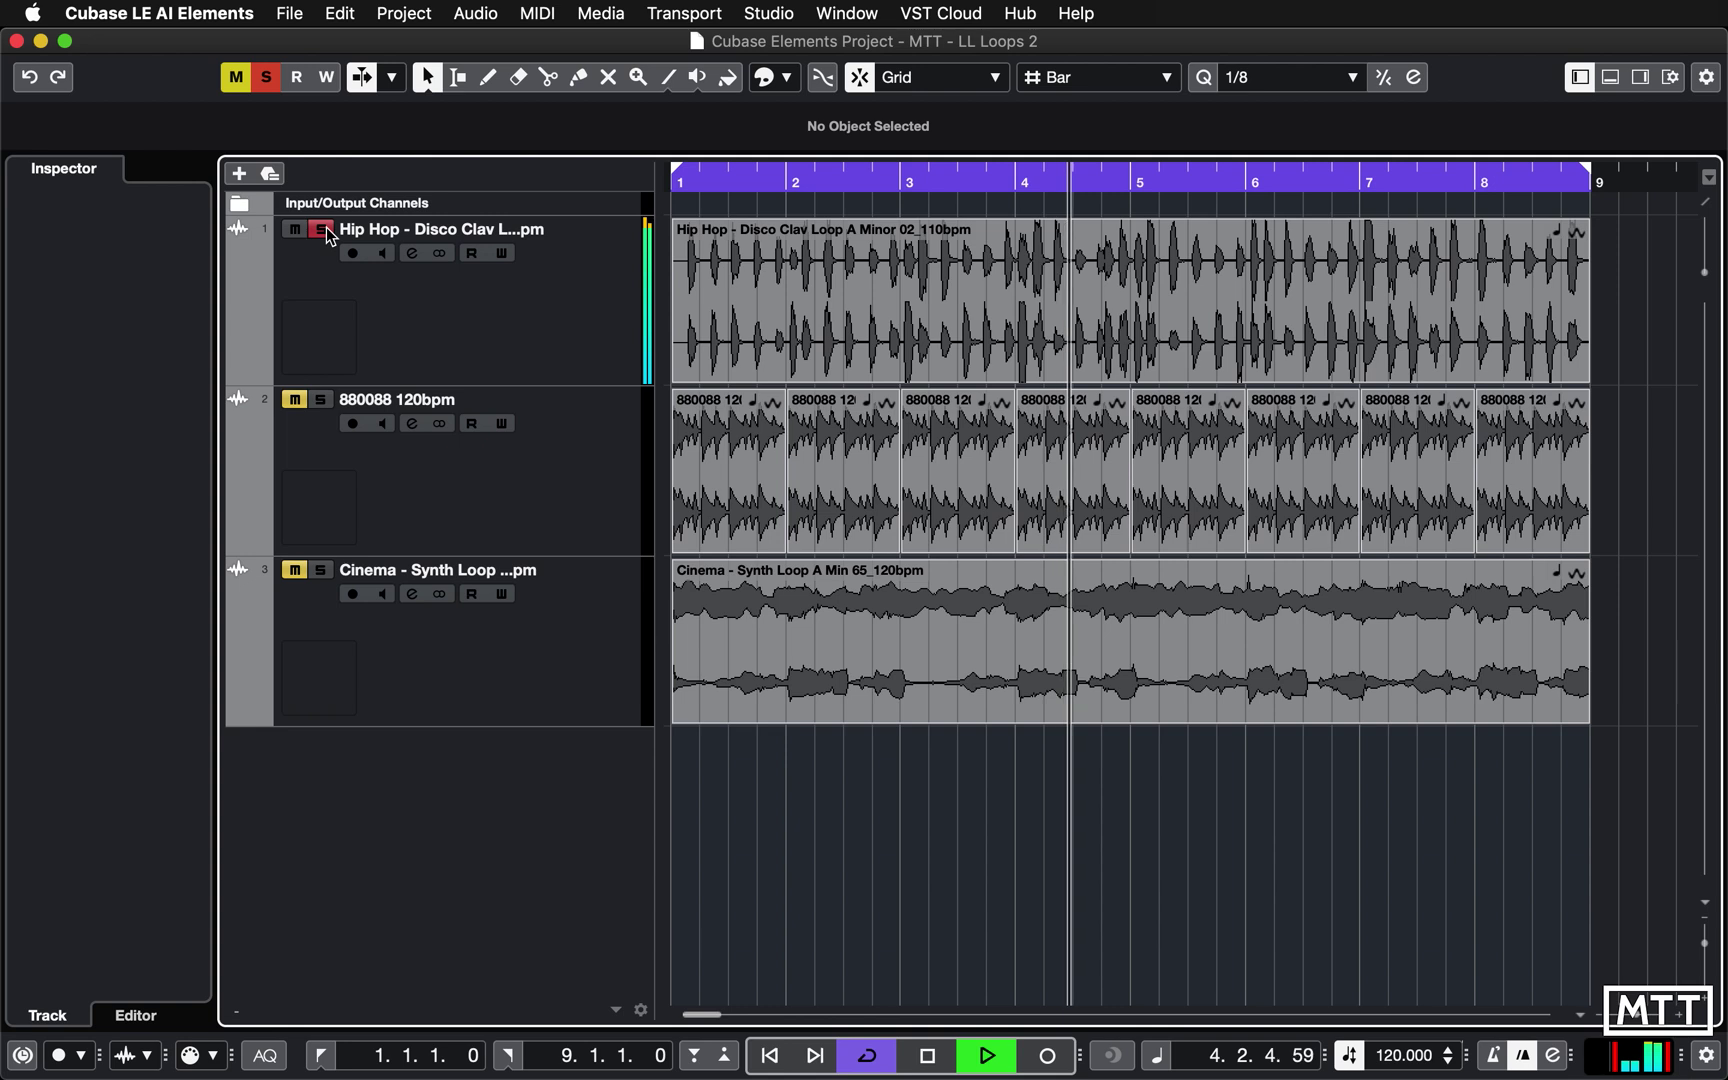
pyautogui.press('space')
pyautogui.click(322, 229)
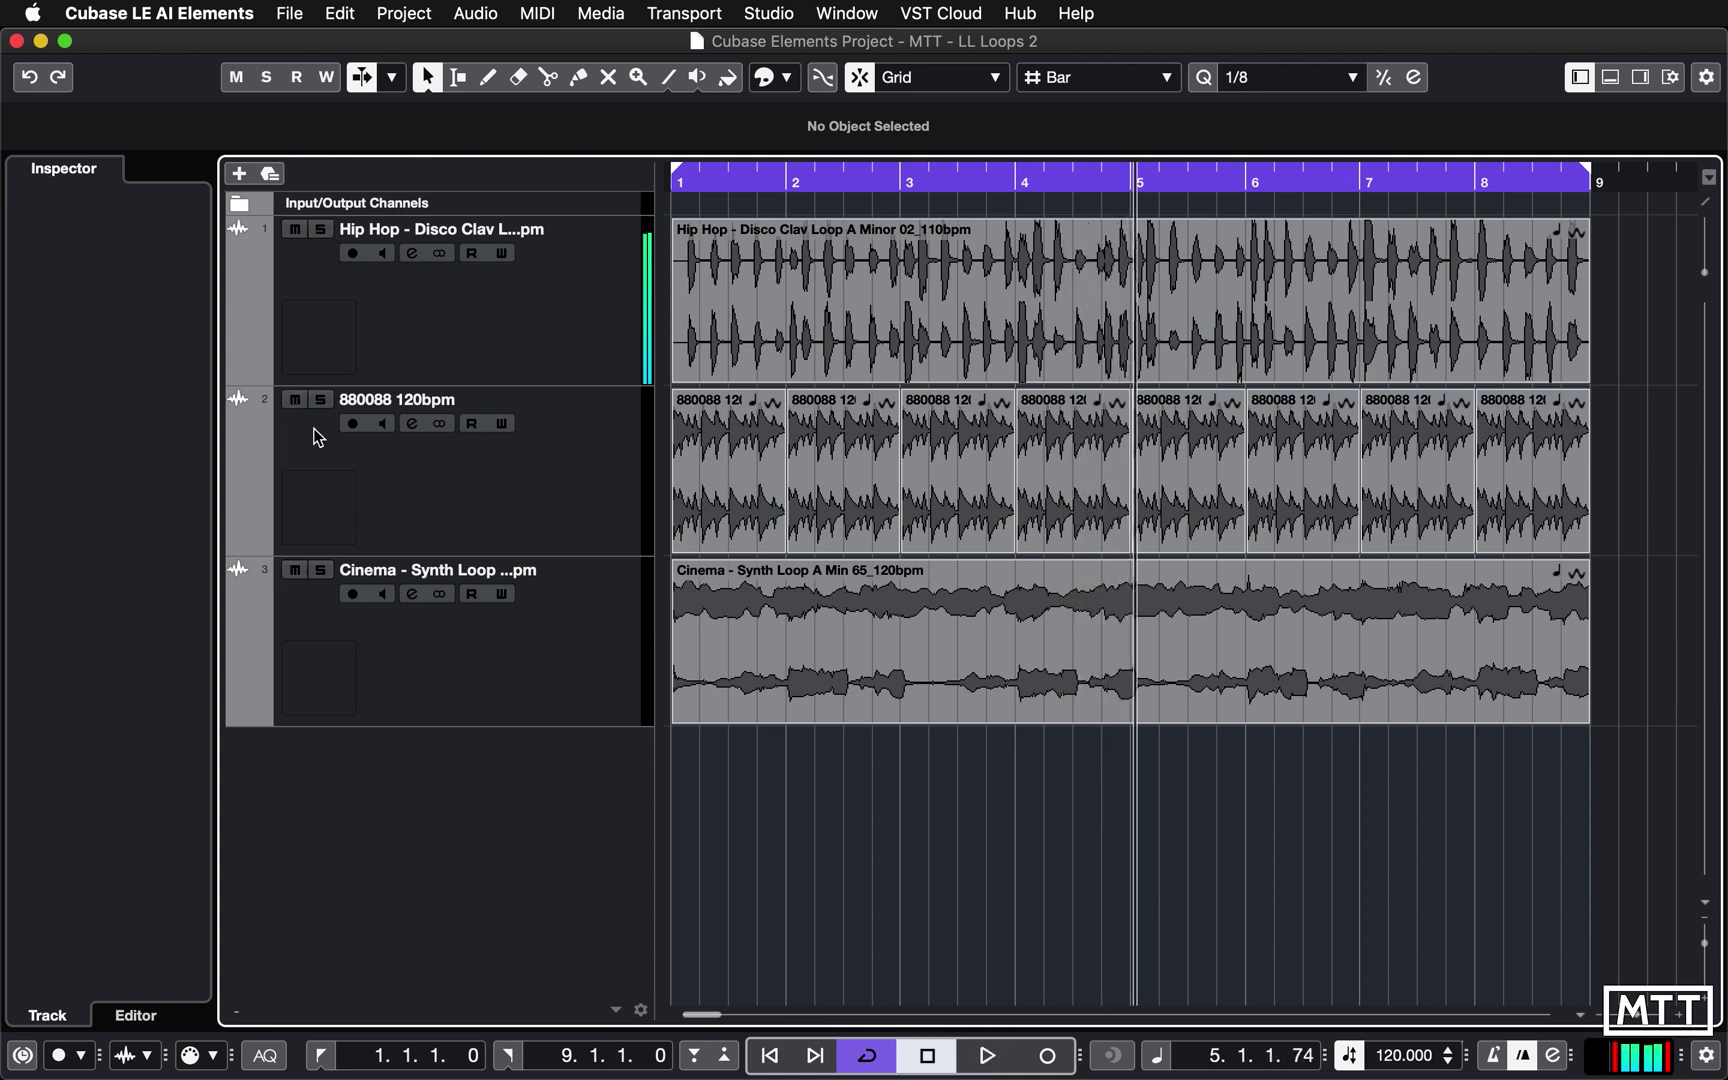
# Solo and audition the 880088 120bpm track, then take it out of solo.
pyautogui.click(319, 406)
pyautogui.press('space')
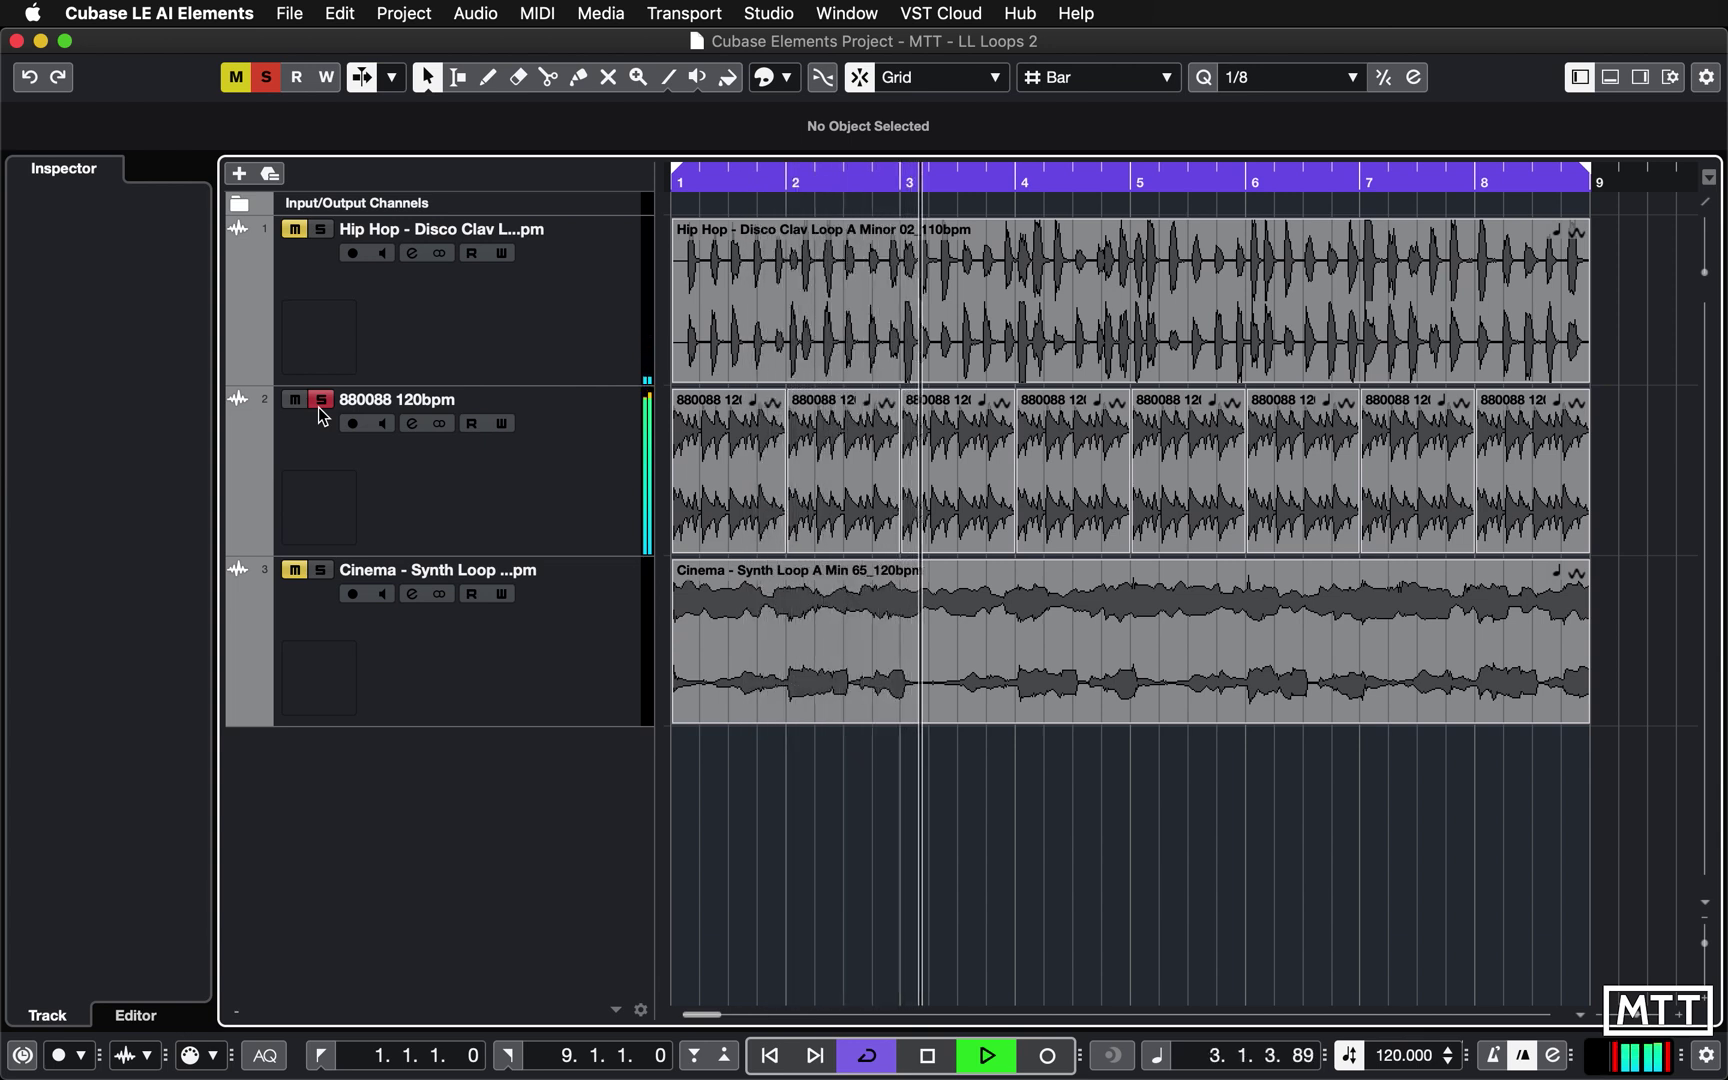
pyautogui.press('space')
pyautogui.click(319, 400)
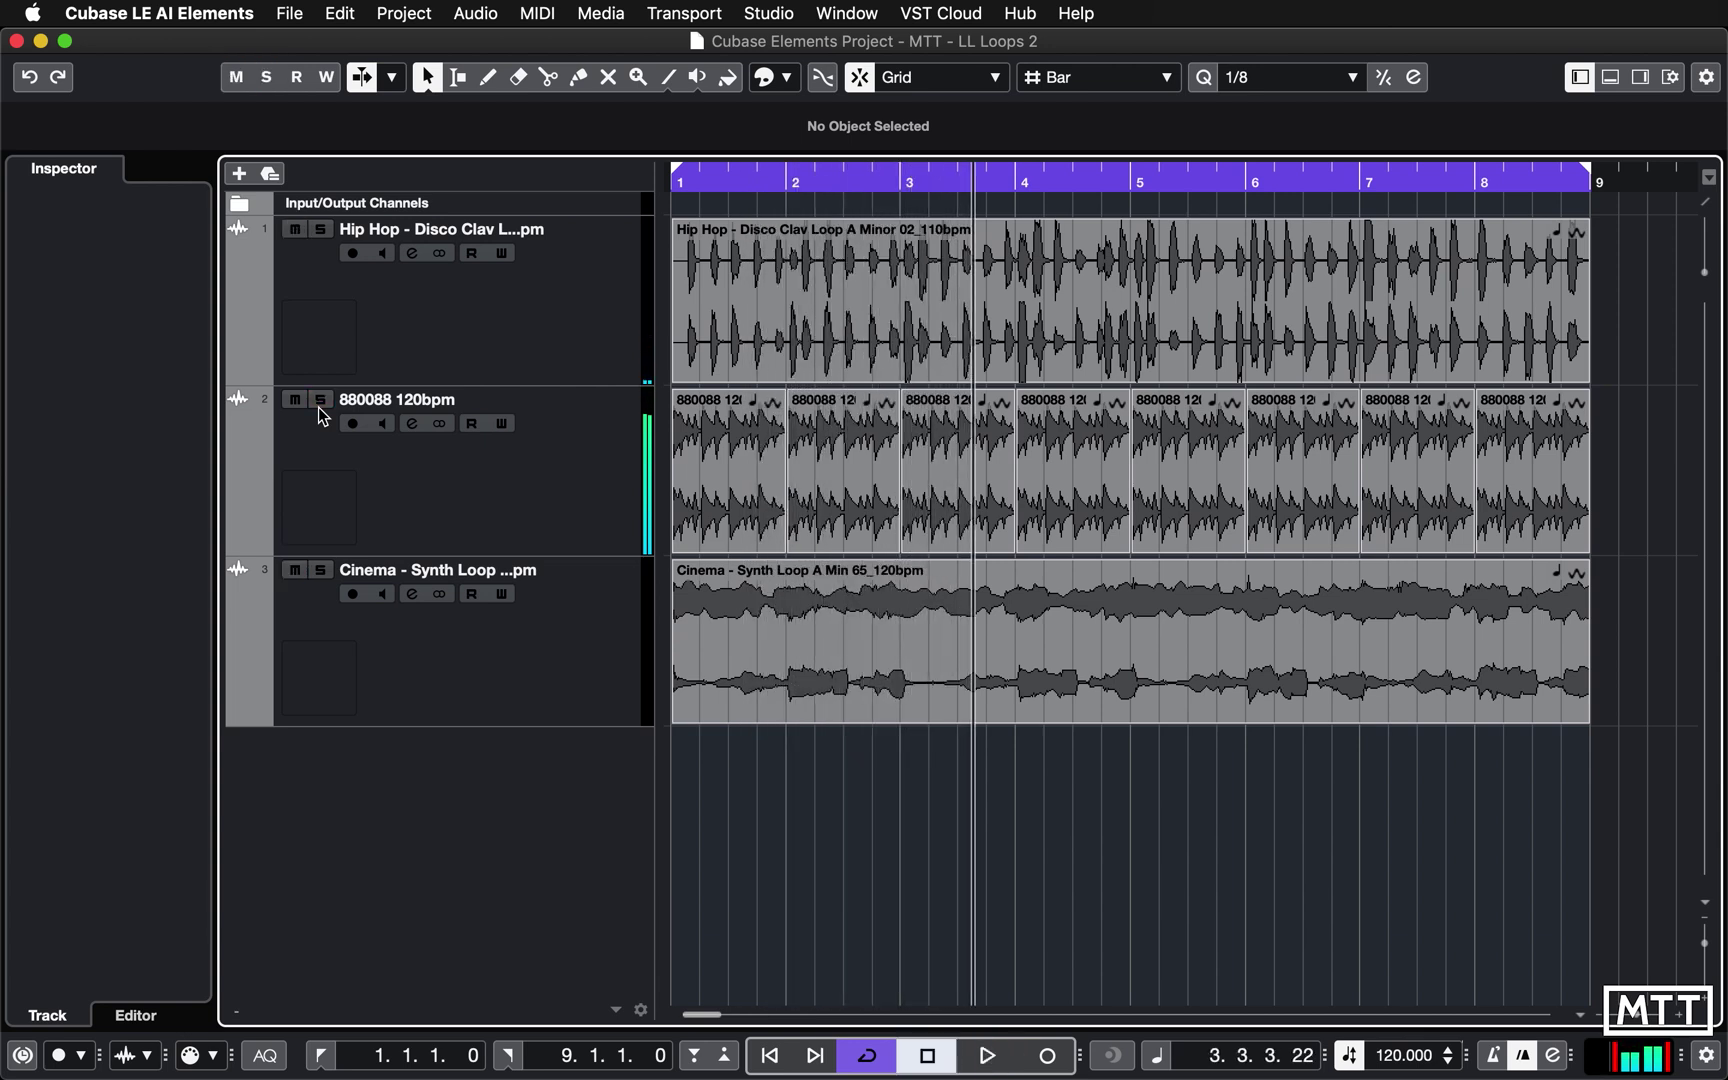
# Audition the Cinema synth loop soloed from bar 1, then play all three loops to bar 4.
pyautogui.click(321, 570)
pyautogui.press('Home')
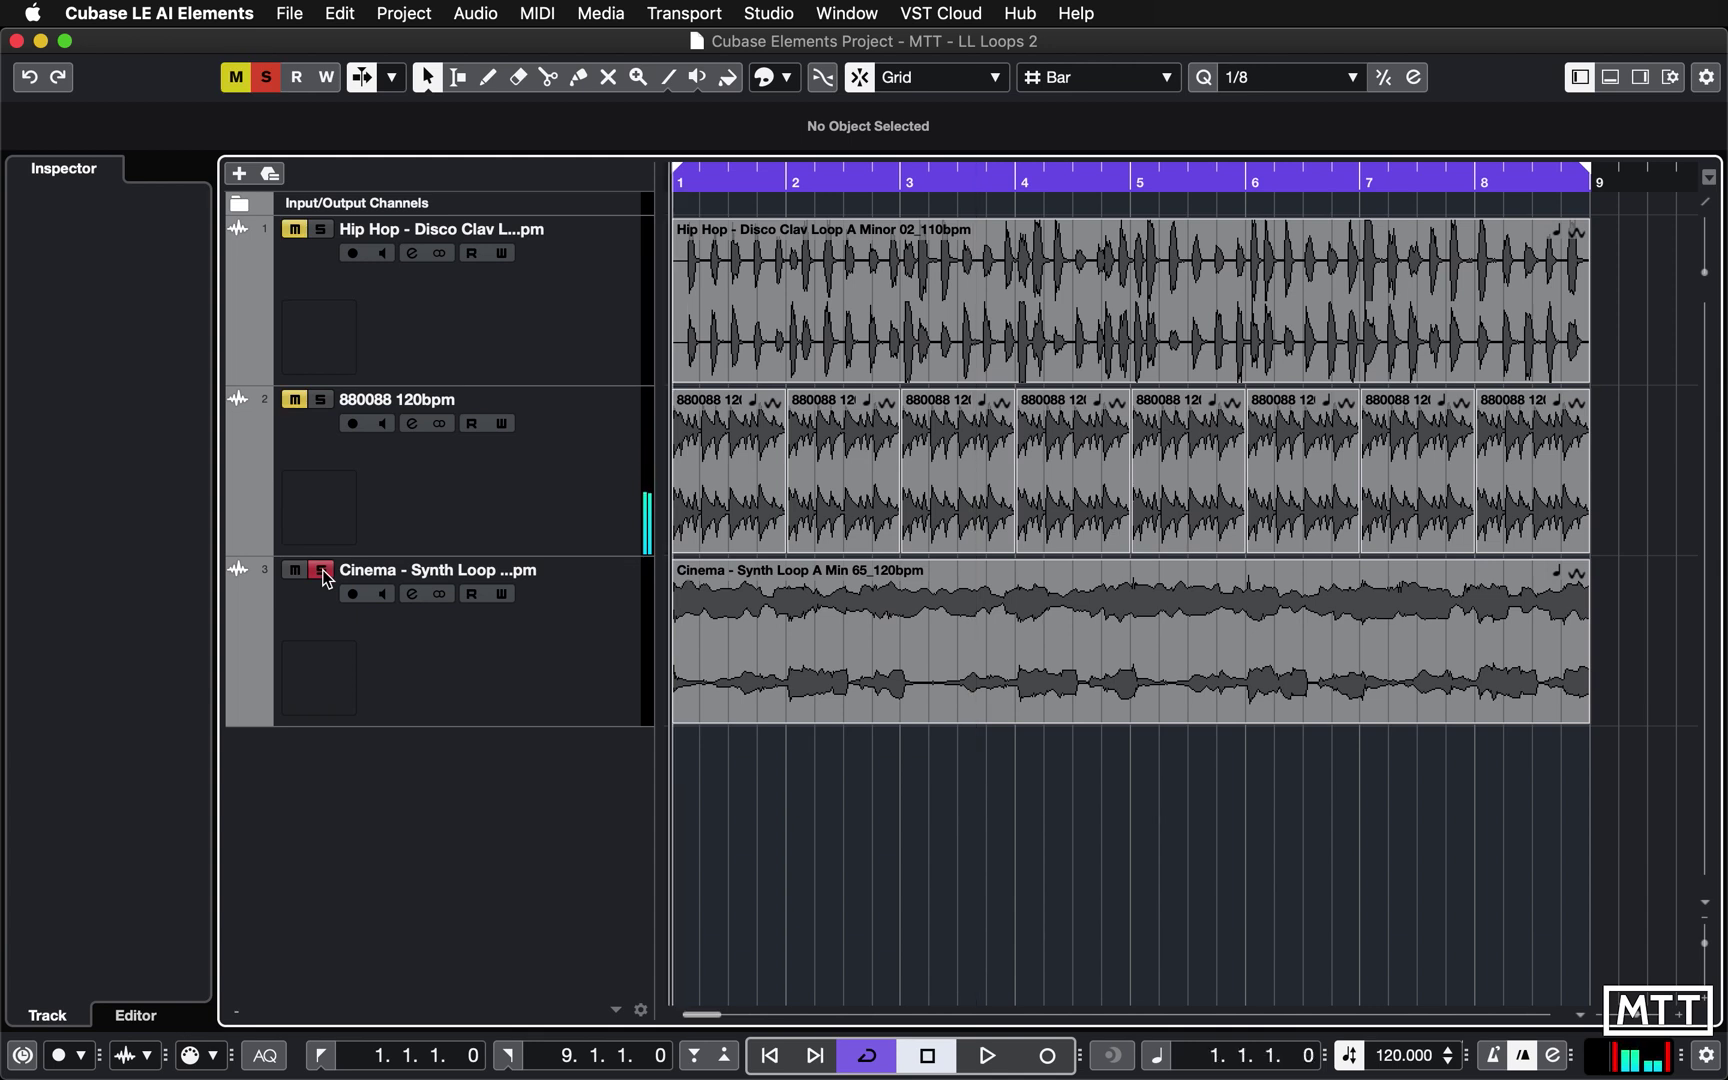
pyautogui.press('space')
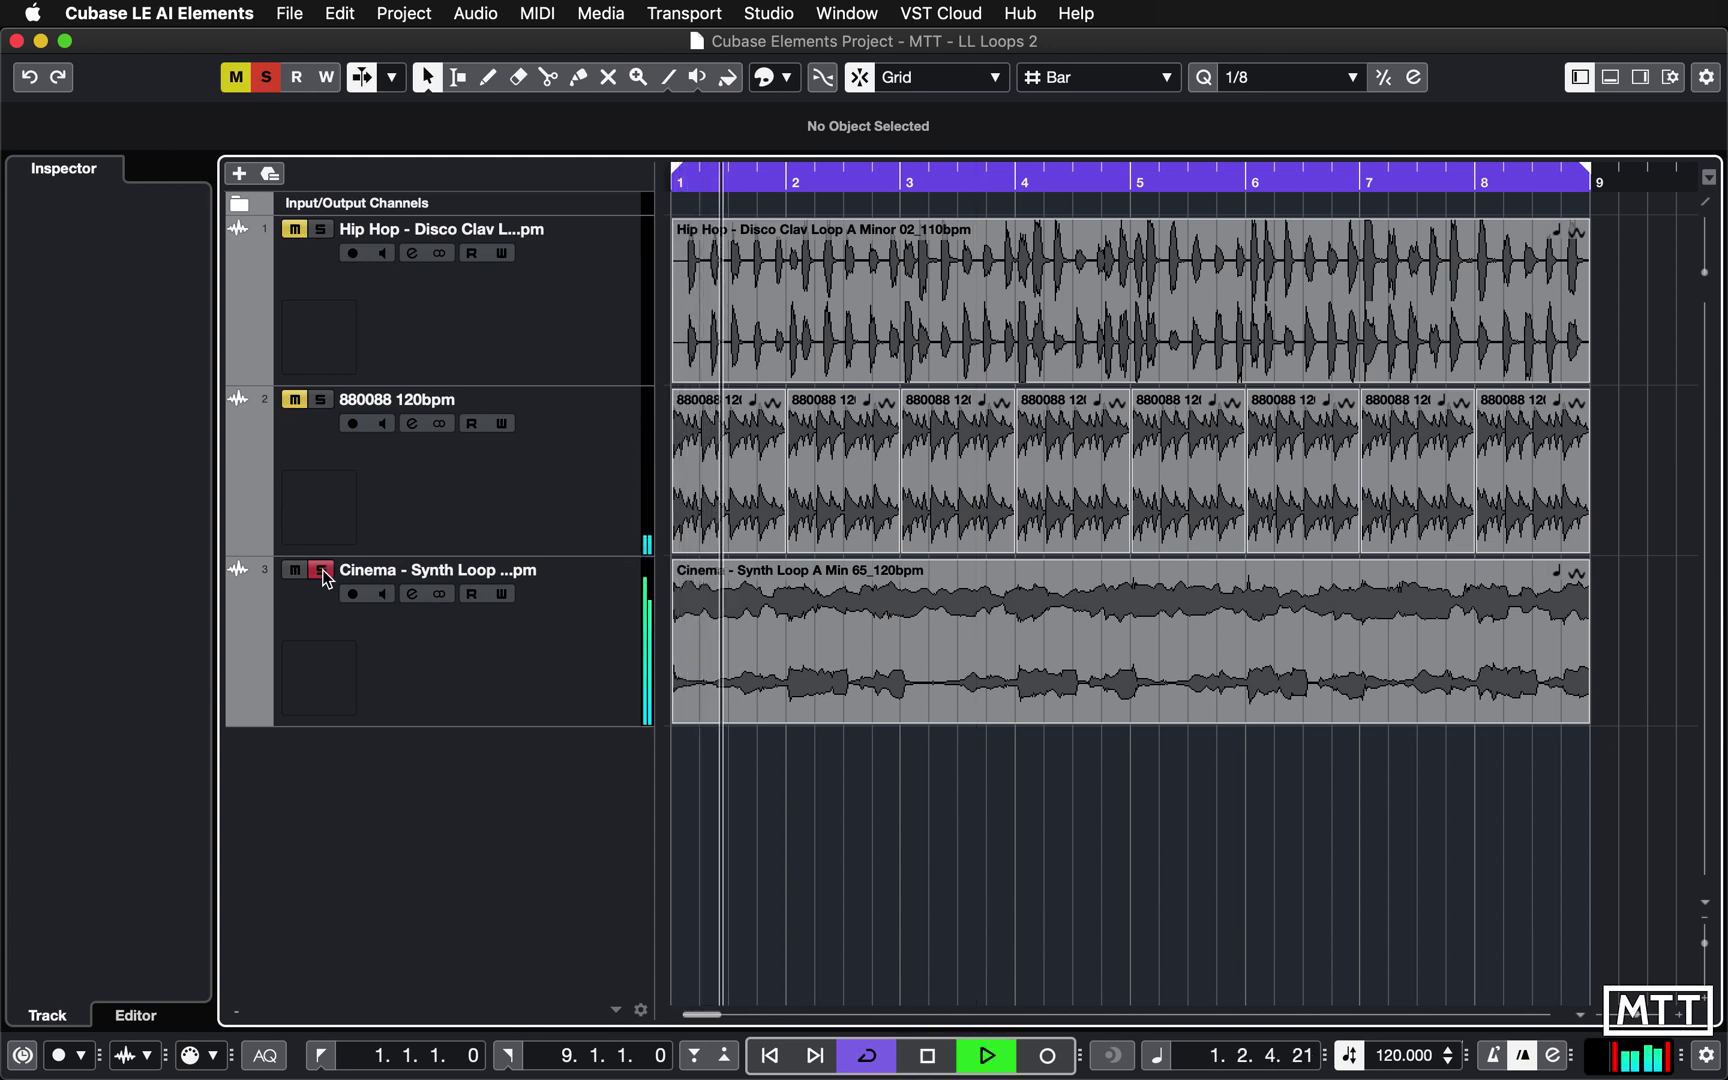
pyautogui.press('space')
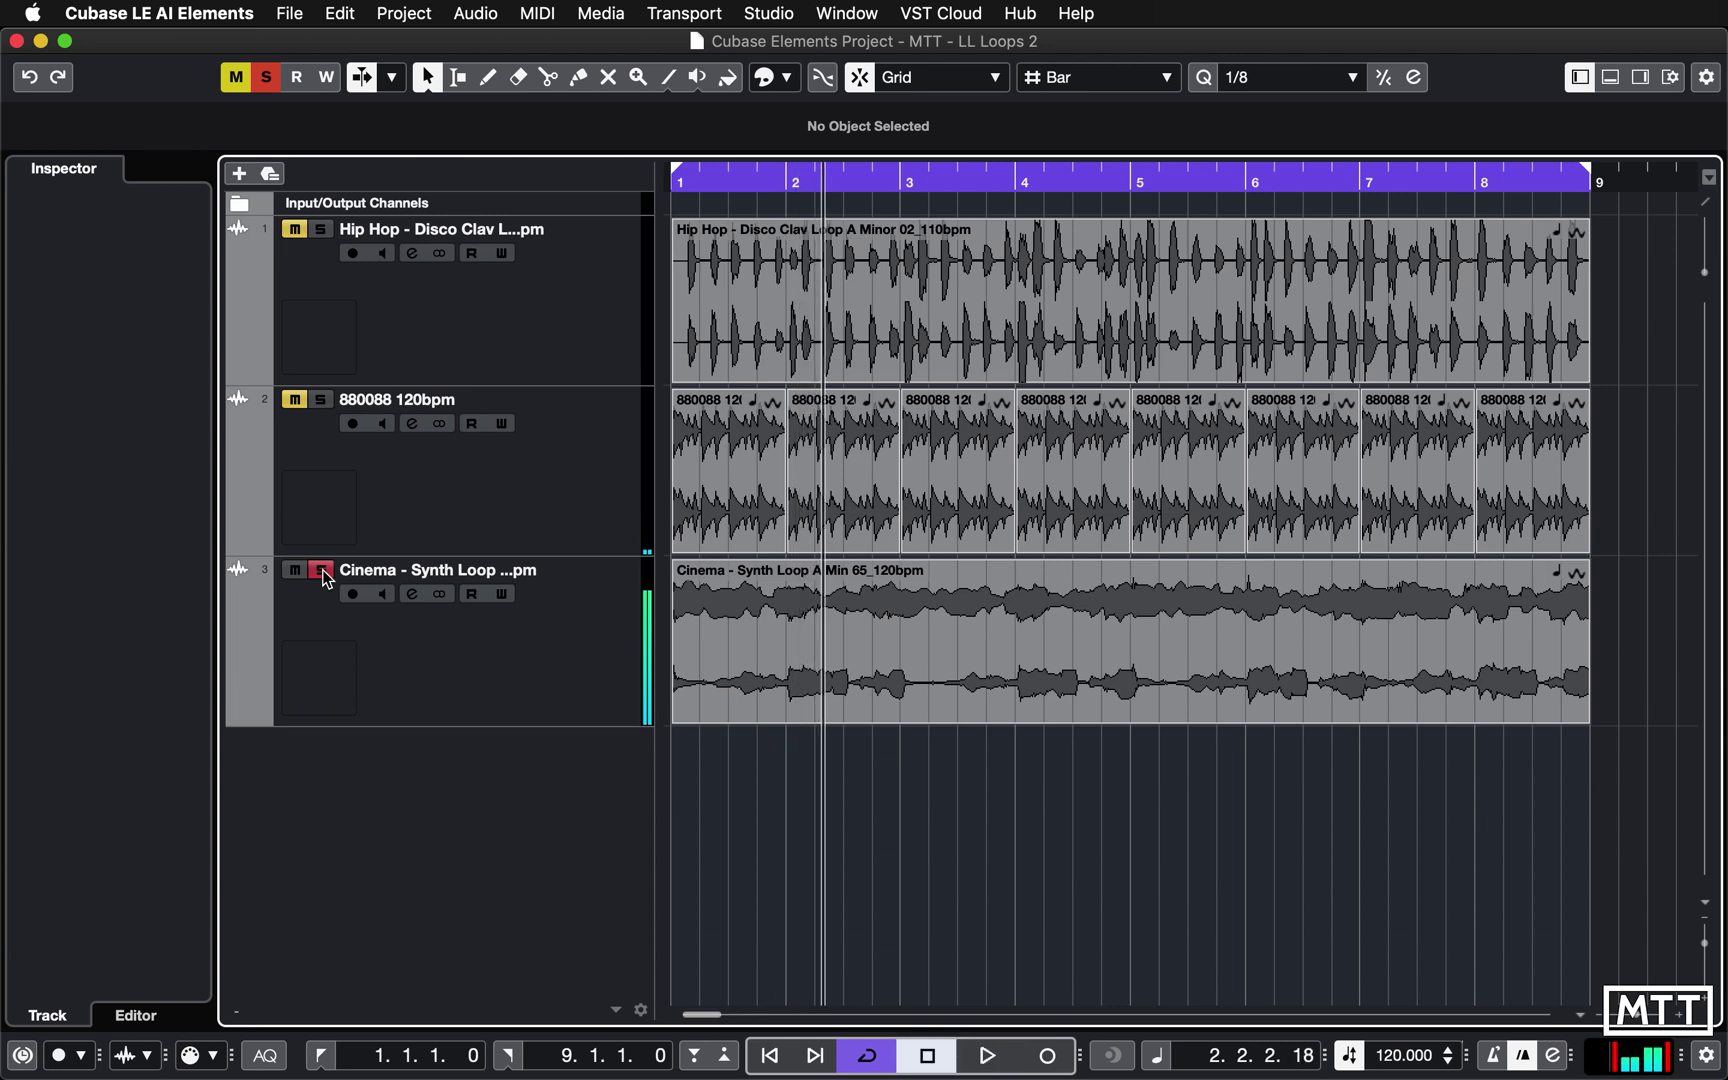
pyautogui.click(321, 570)
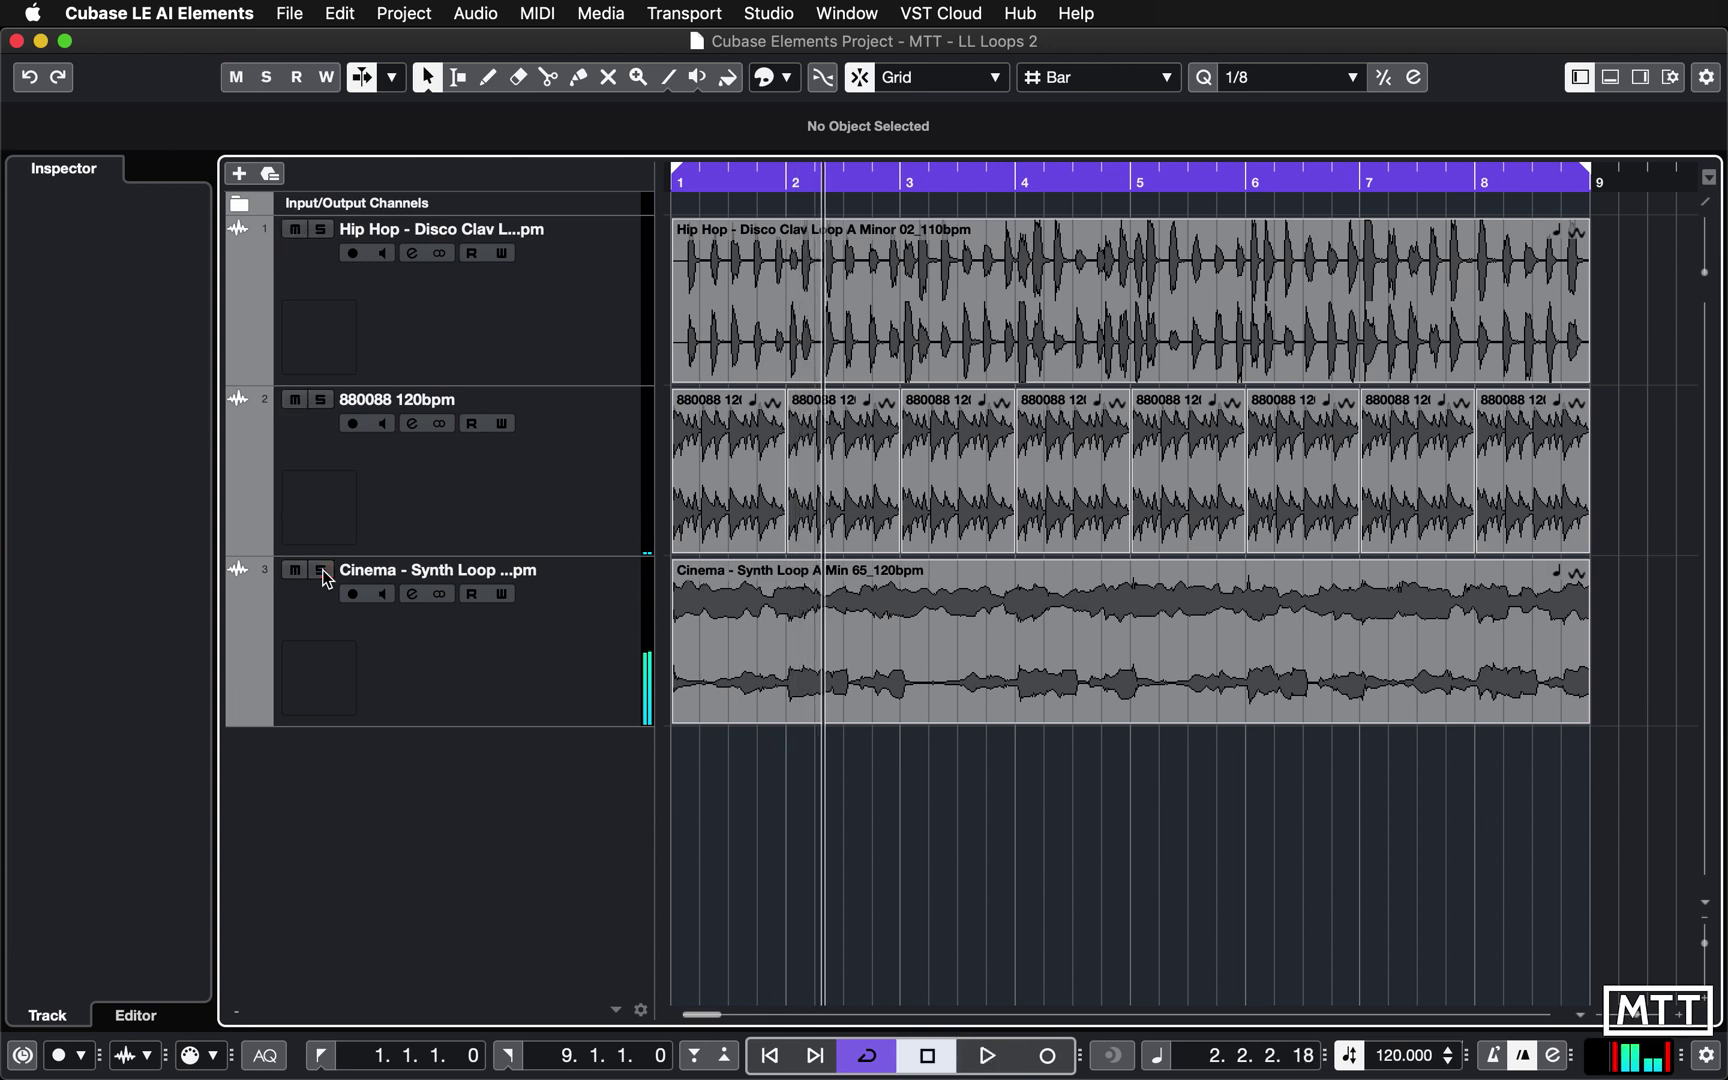
pyautogui.press('Home')
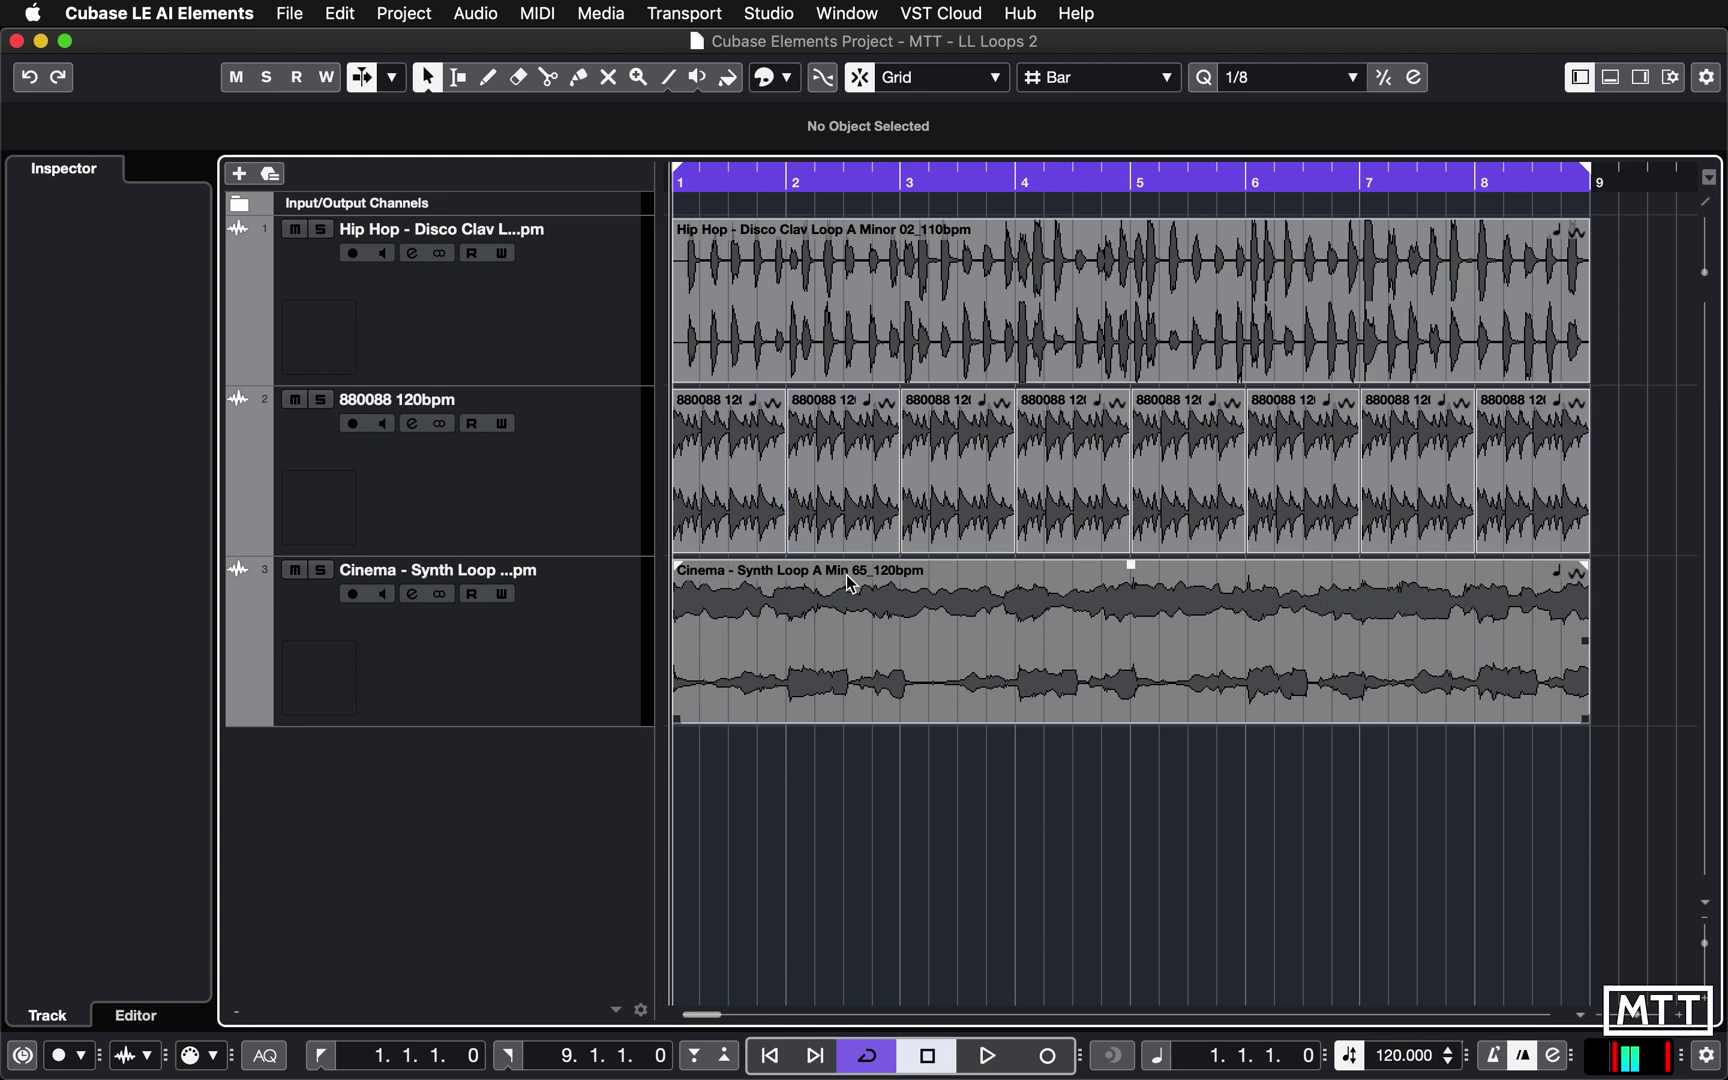
pyautogui.press('space')
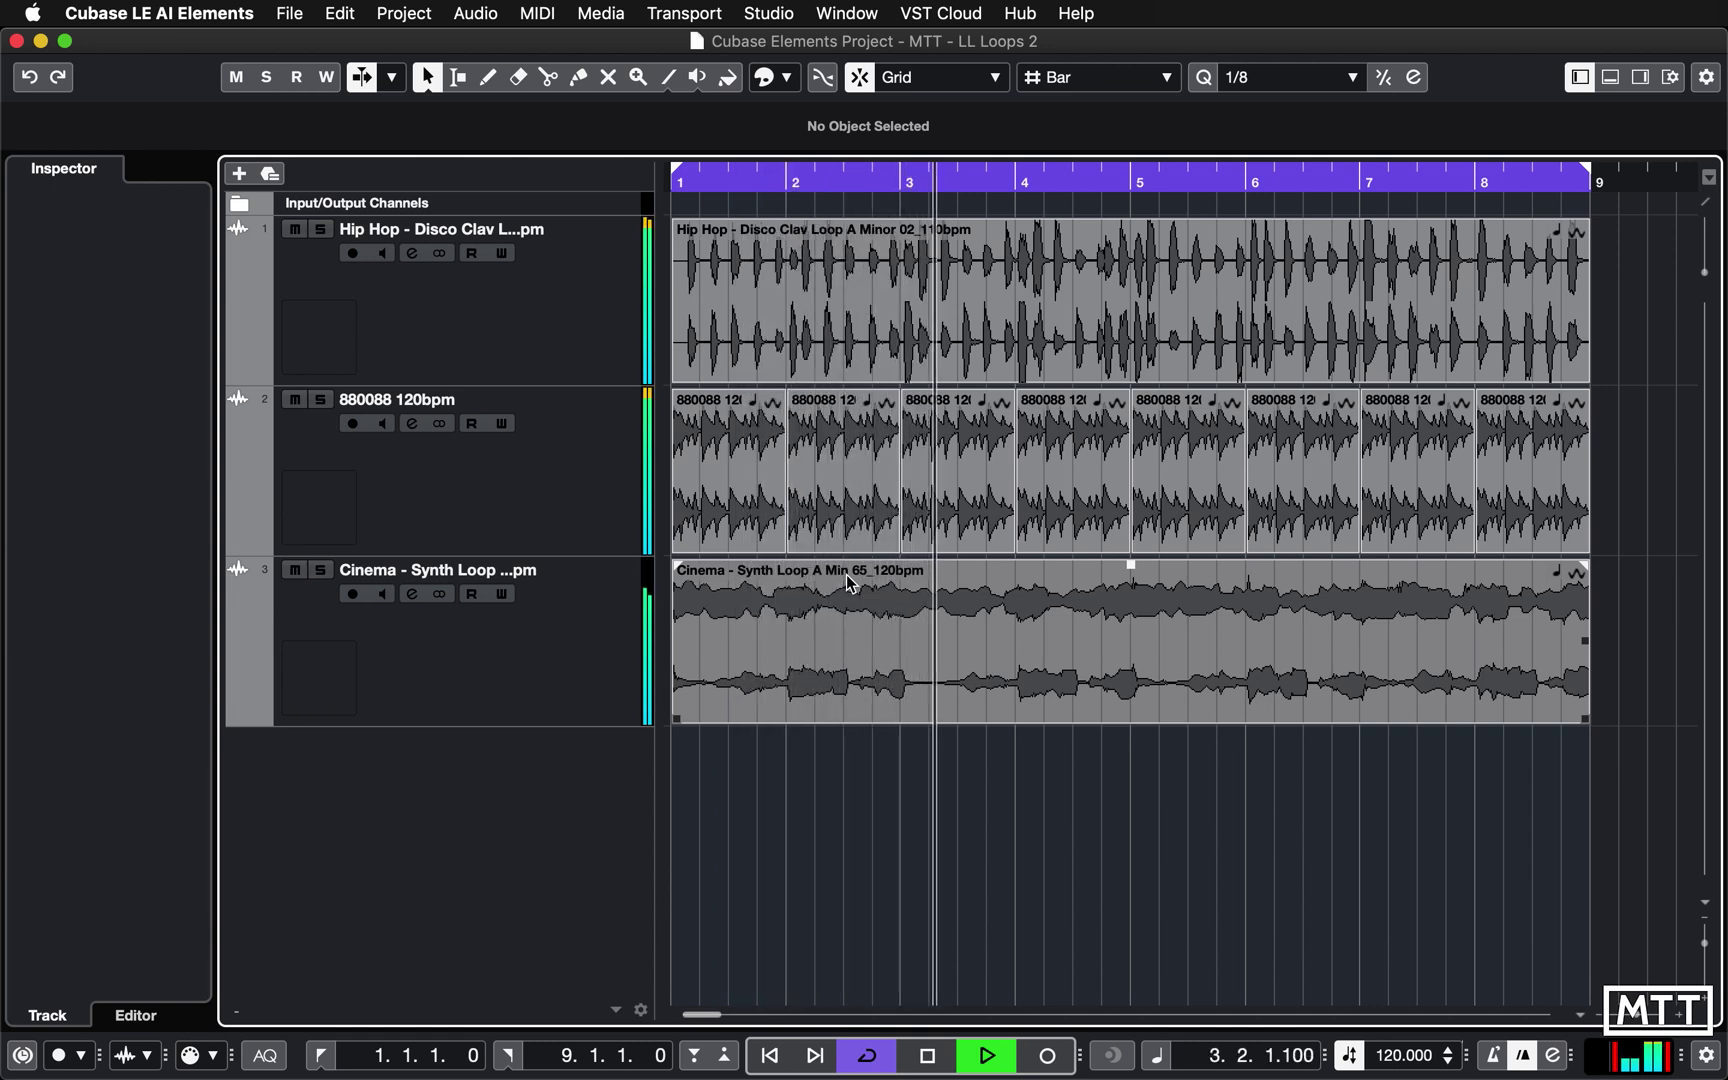
pyautogui.press('space')
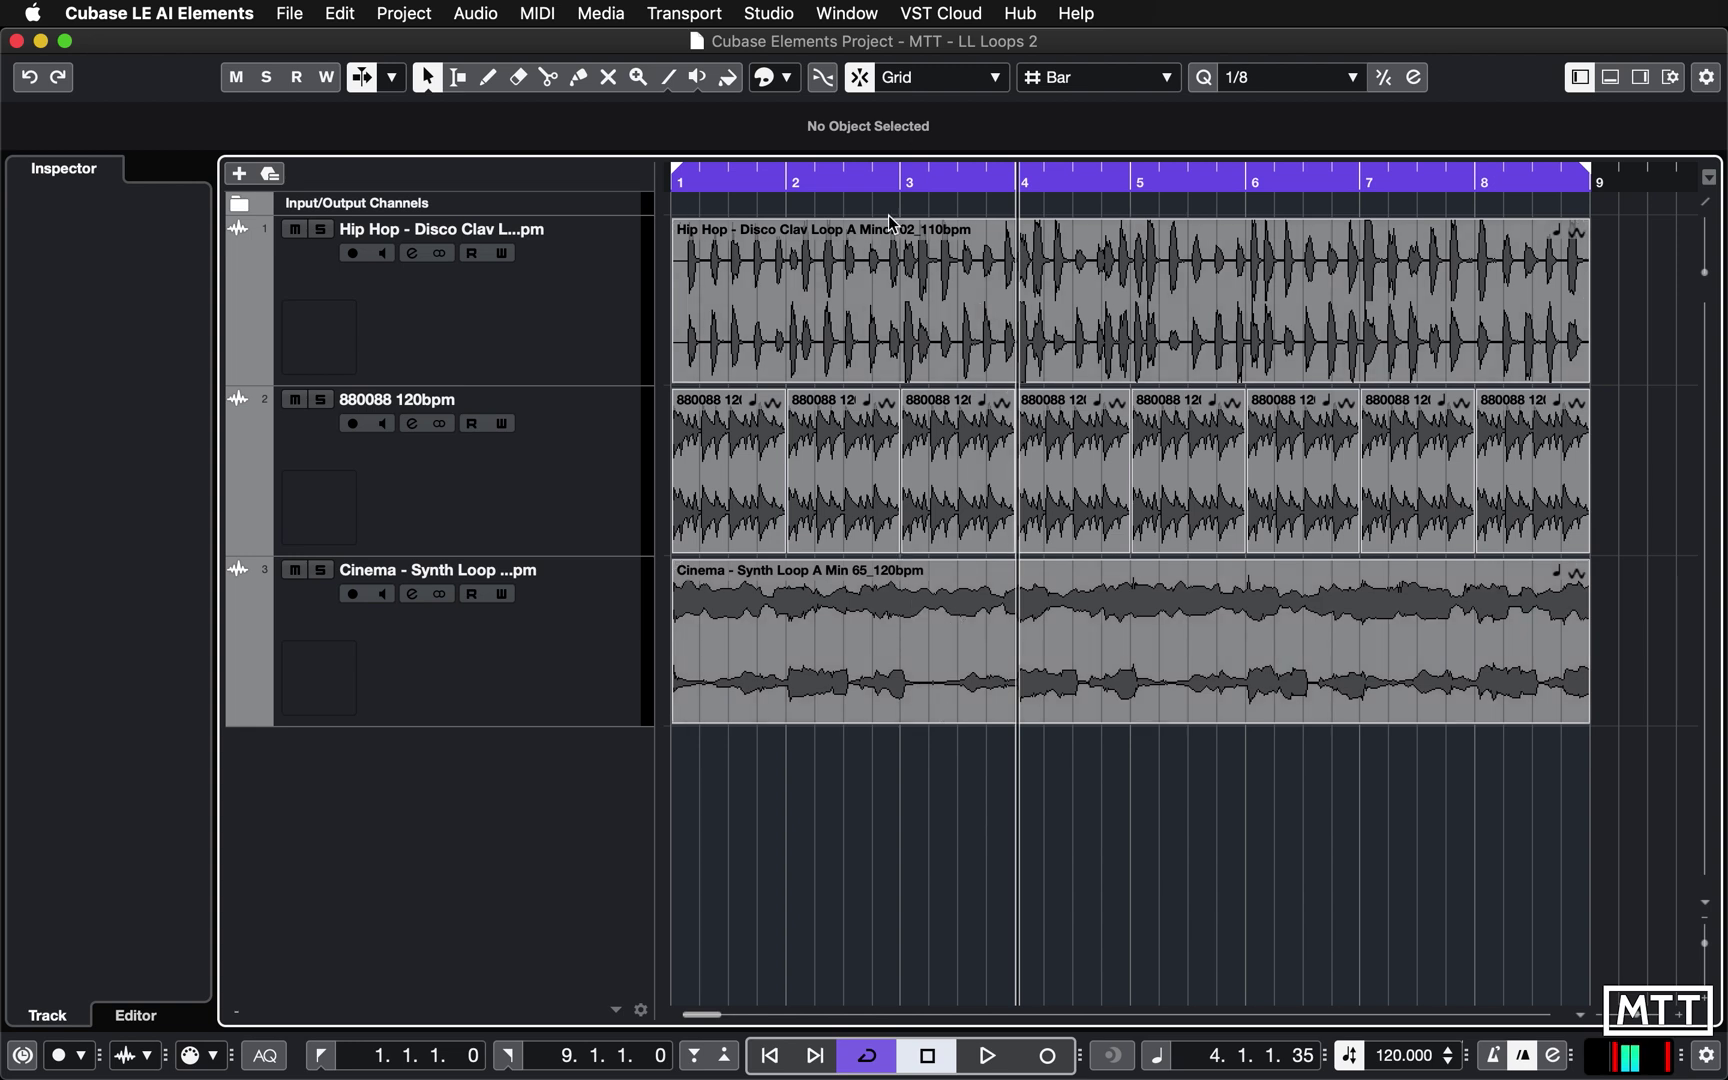
# Select the Cinema track and its synth loop event to show its settings.
pyautogui.click(841, 648)
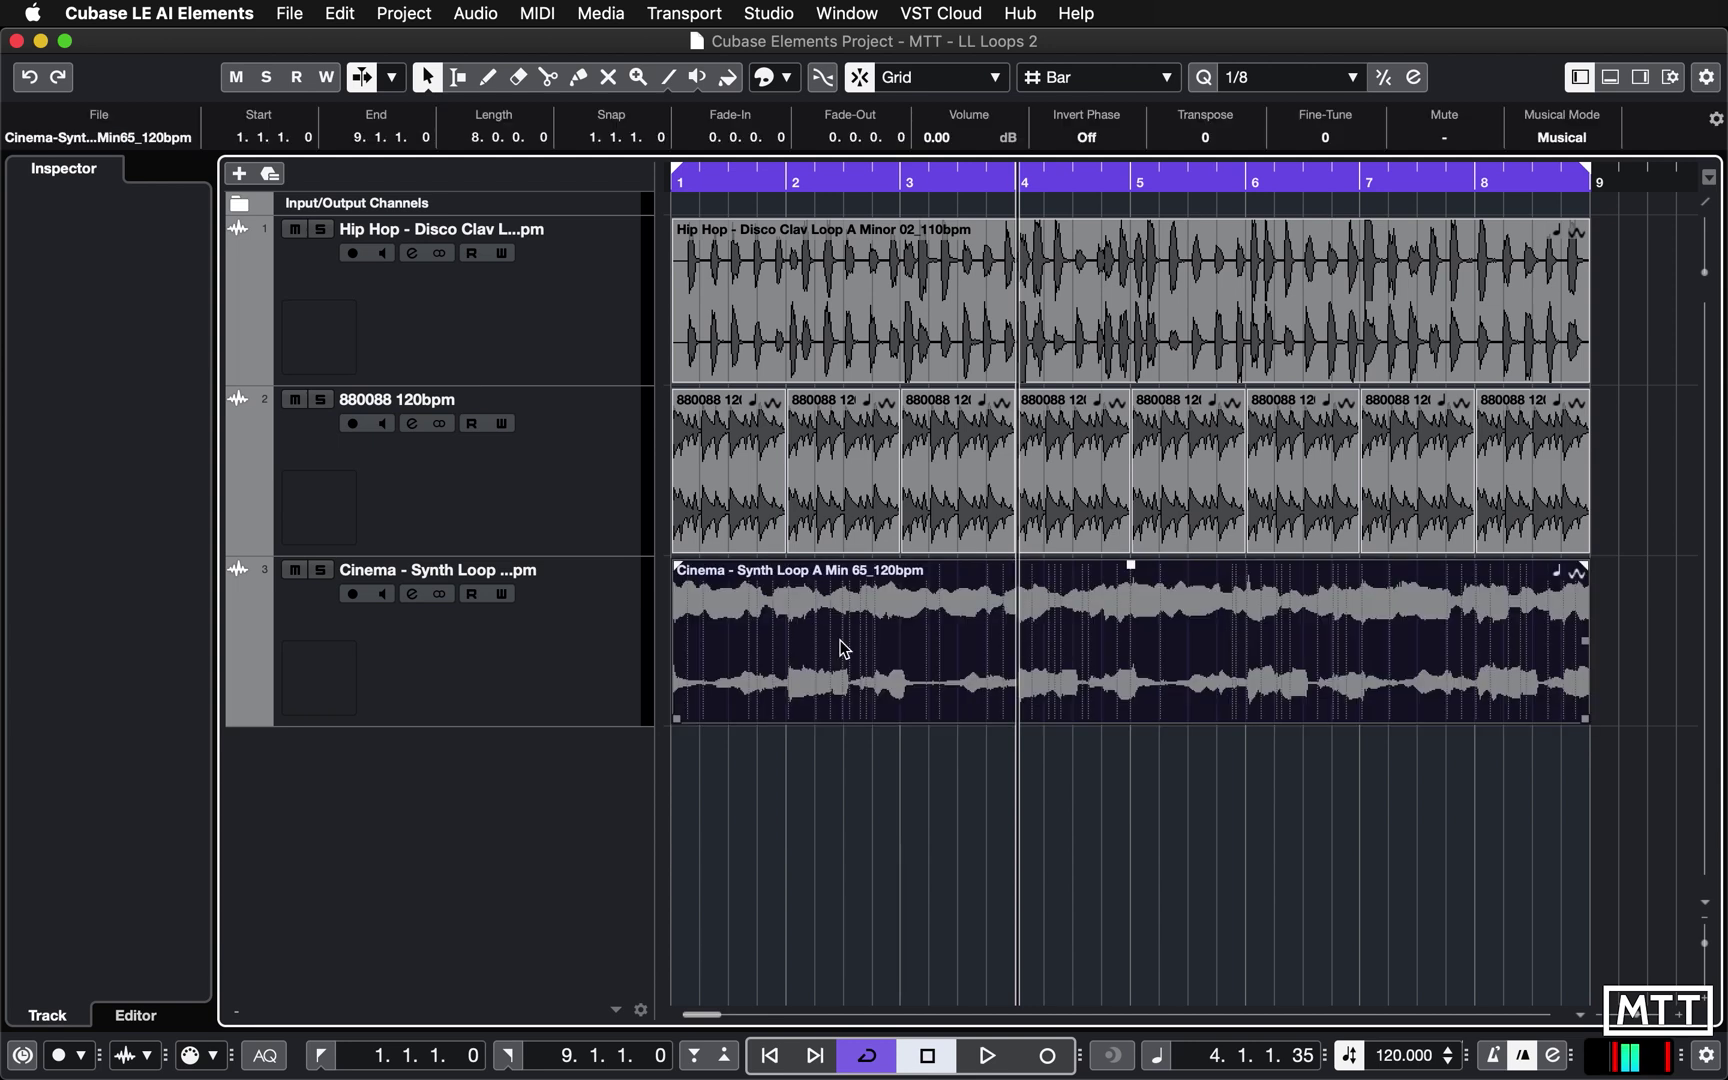
pyautogui.click(747, 787)
pyautogui.click(547, 686)
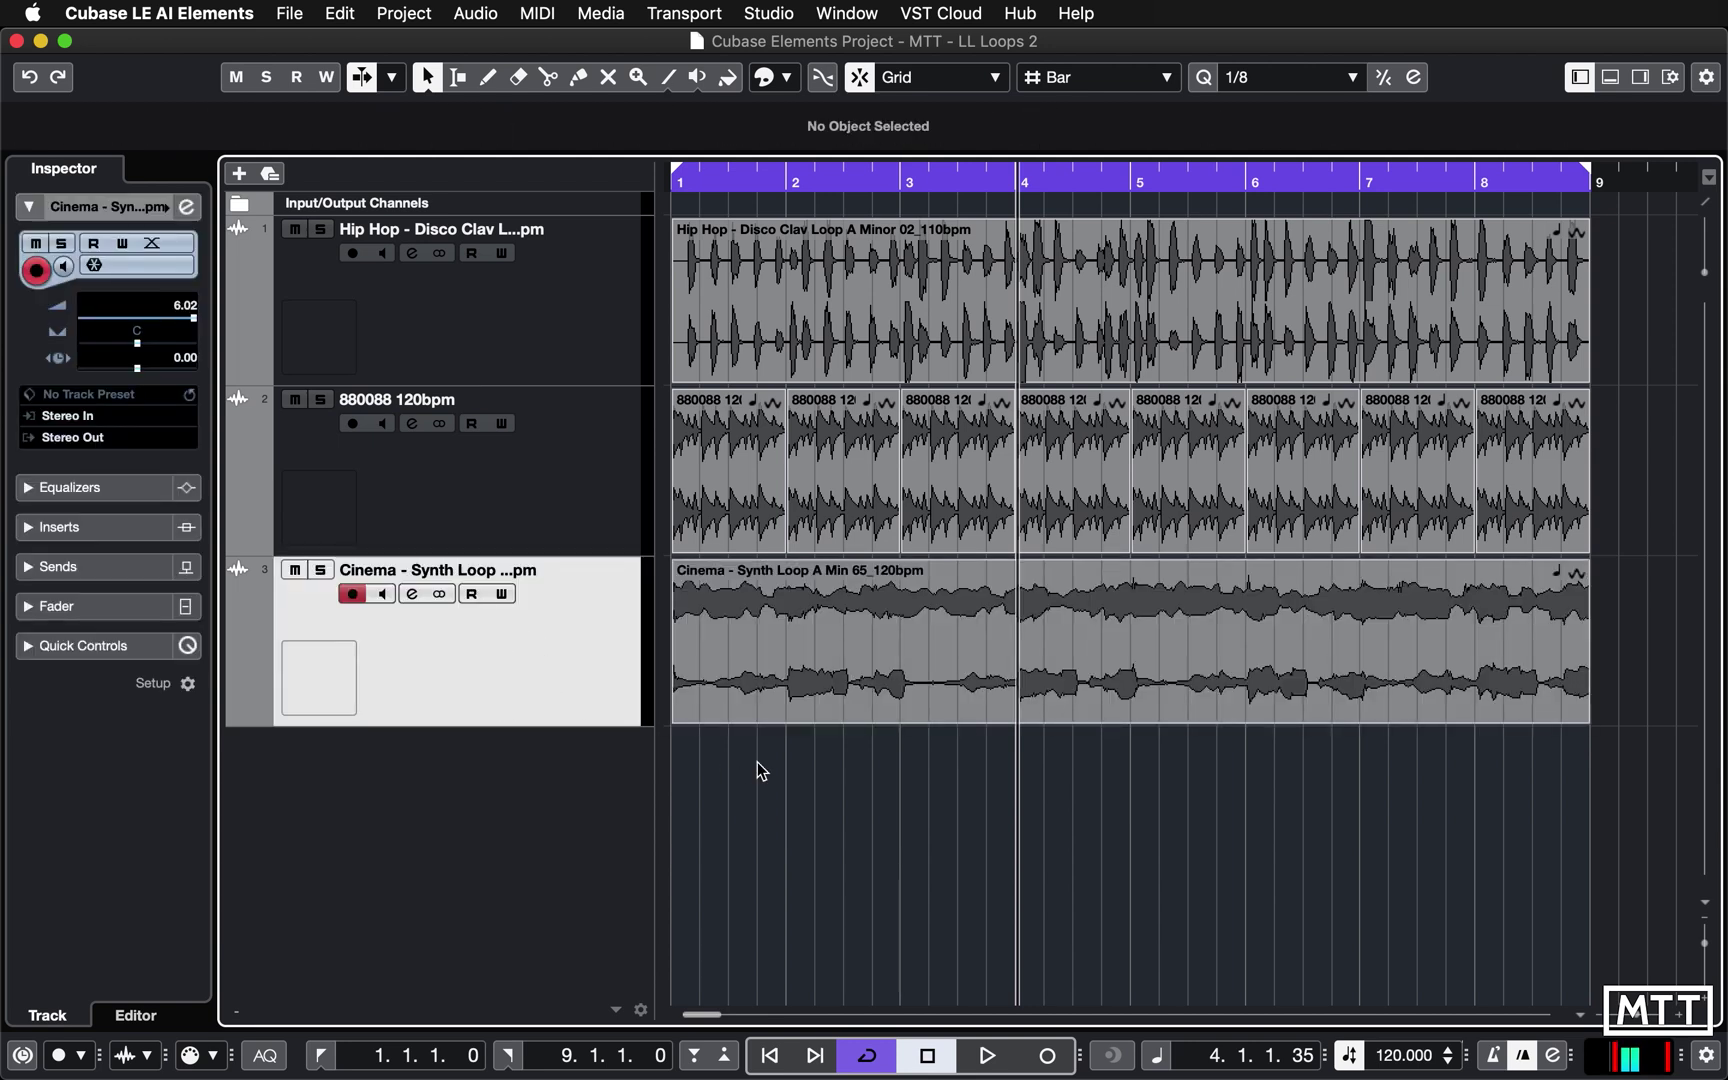
pyautogui.click(959, 656)
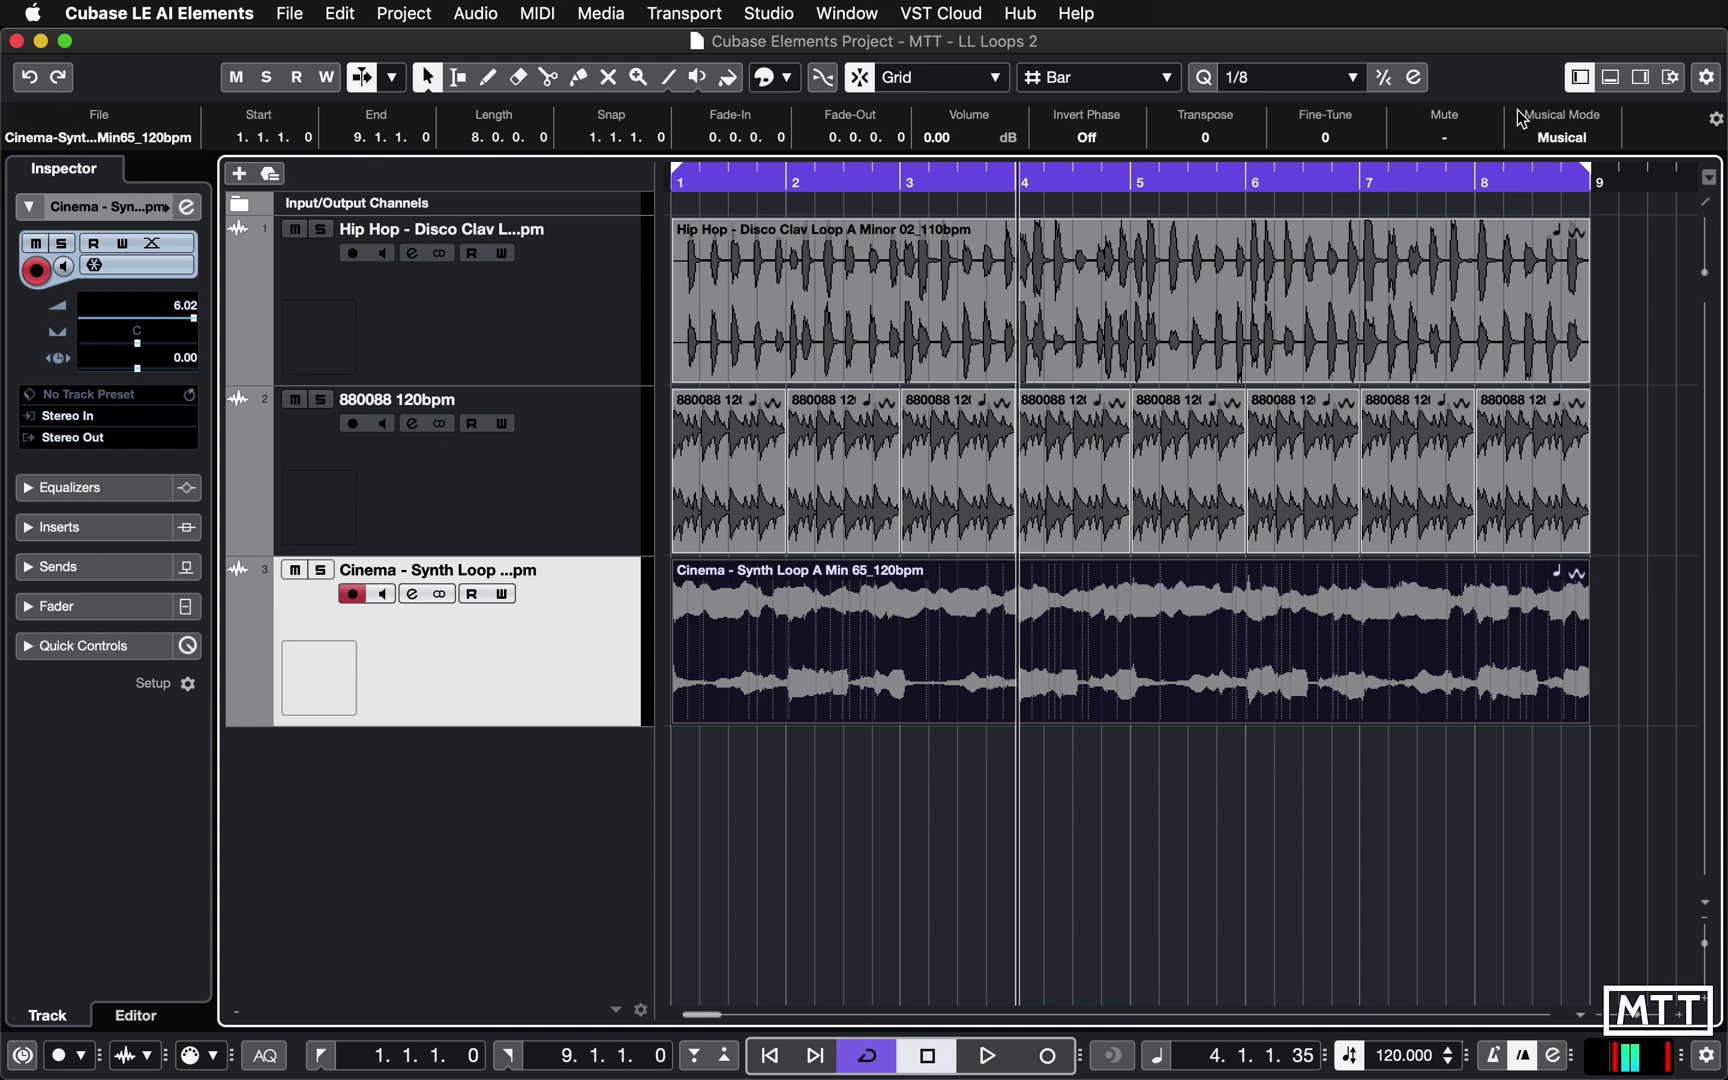
# Turn on the Info Line in the window layout options.
pyautogui.click(1706, 78)
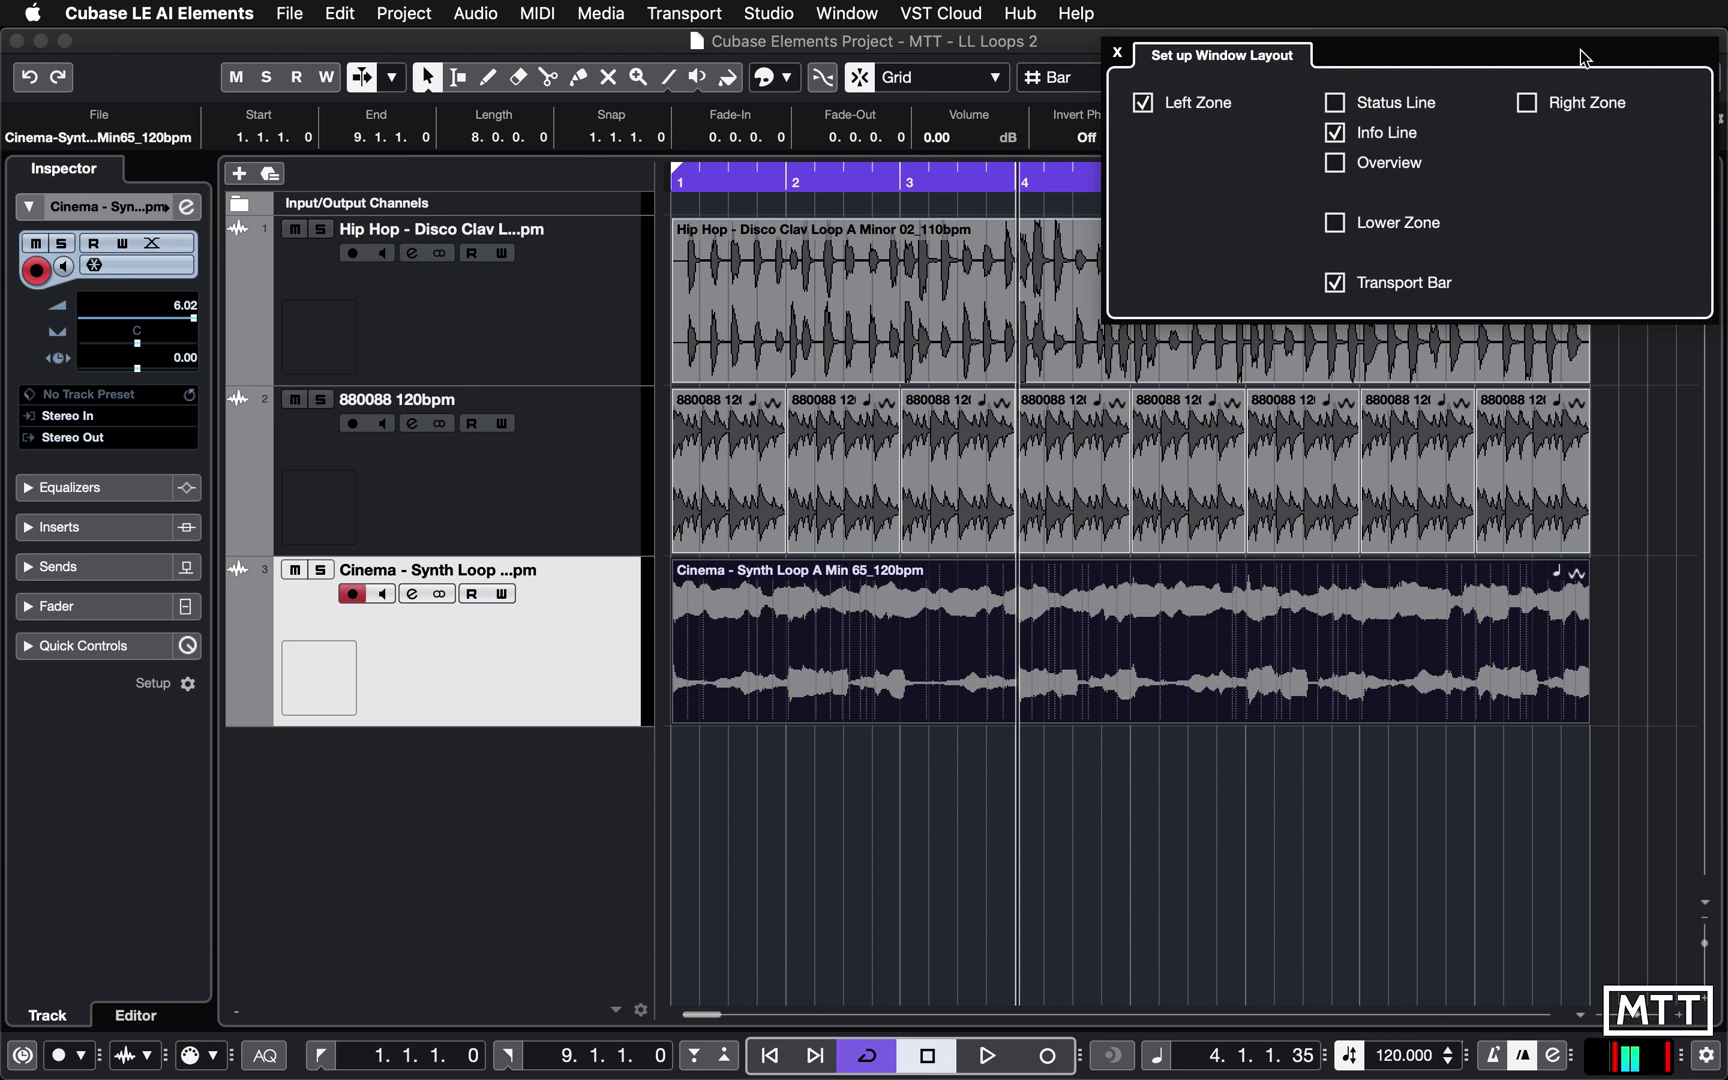
pyautogui.click(1628, 350)
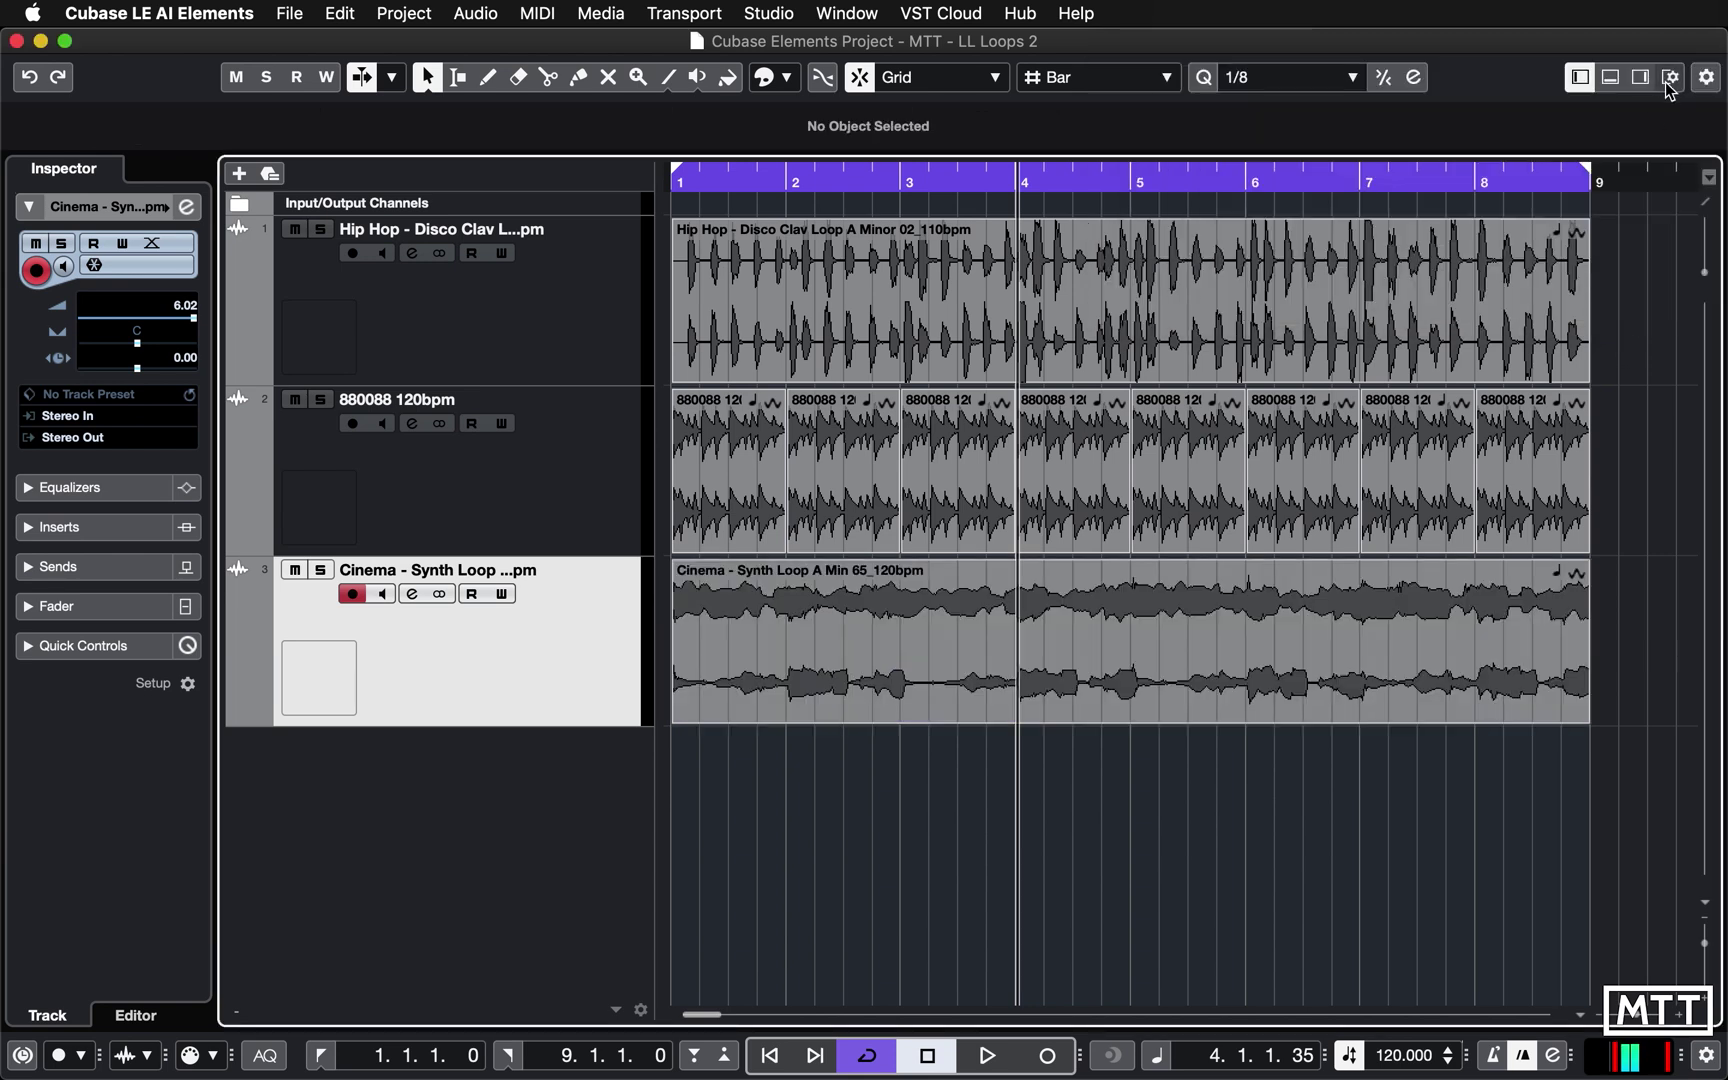
pyautogui.click(1668, 80)
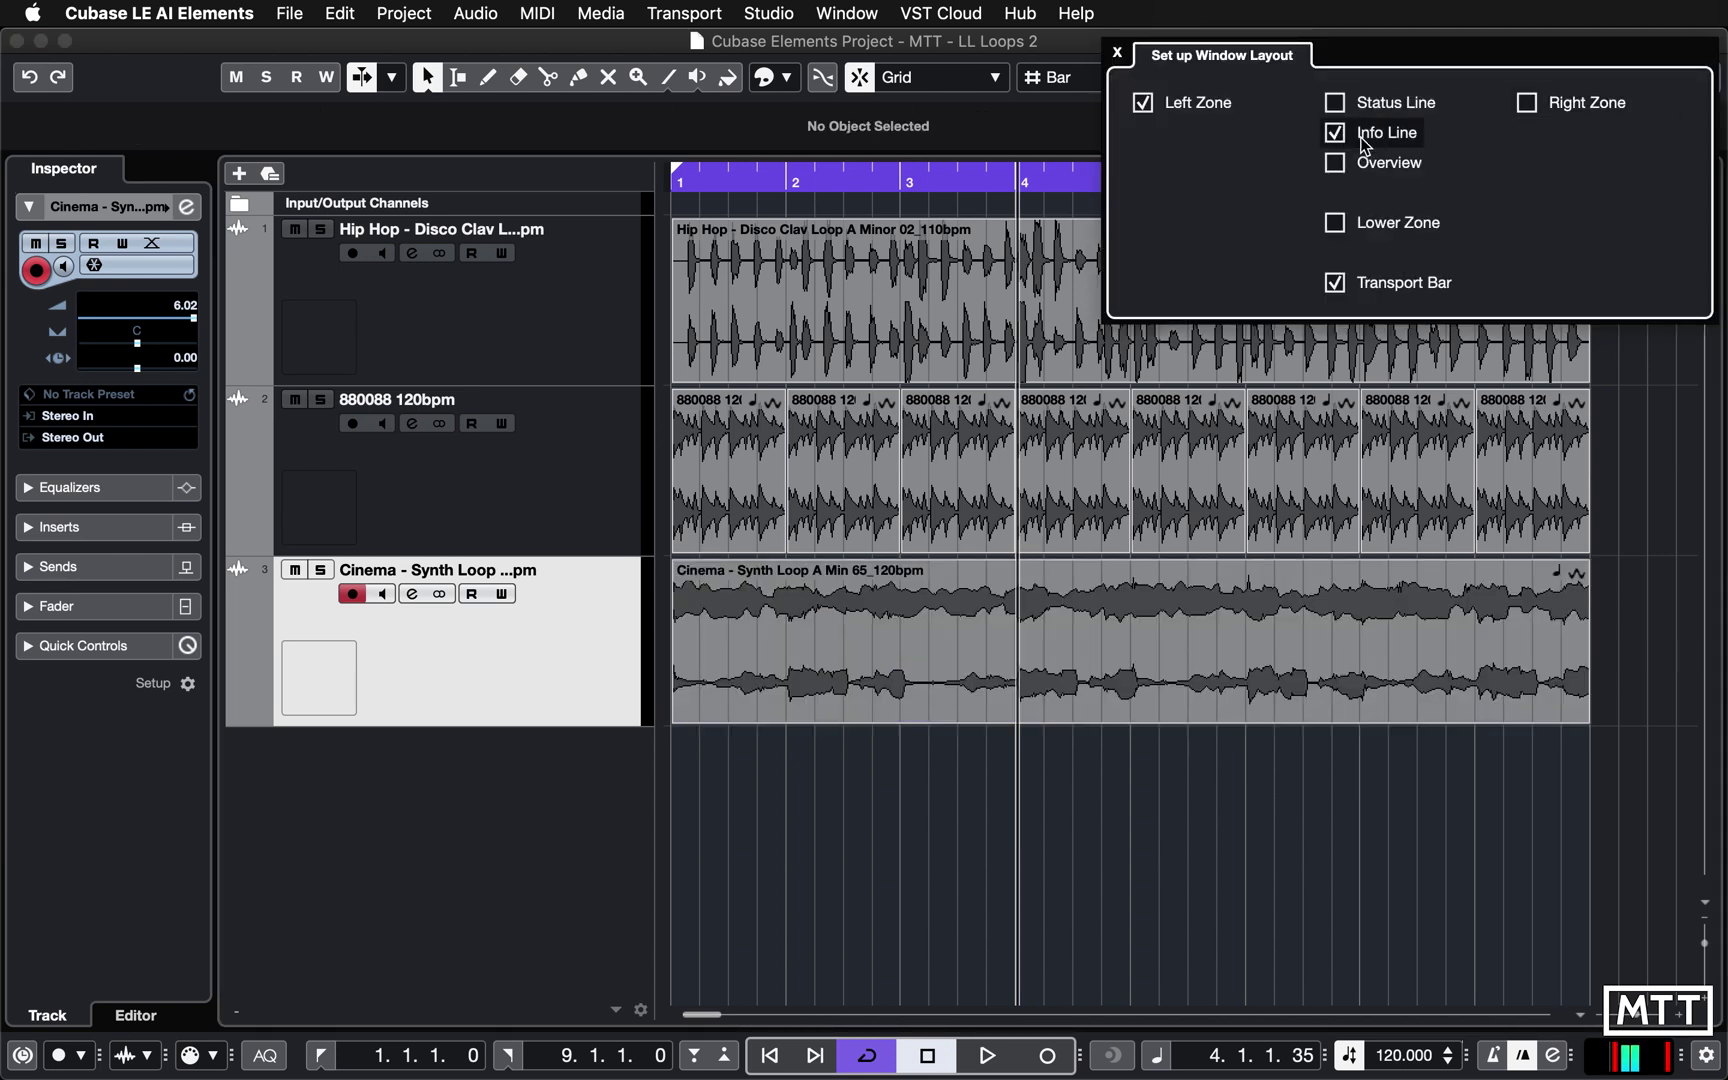
pyautogui.click(1656, 420)
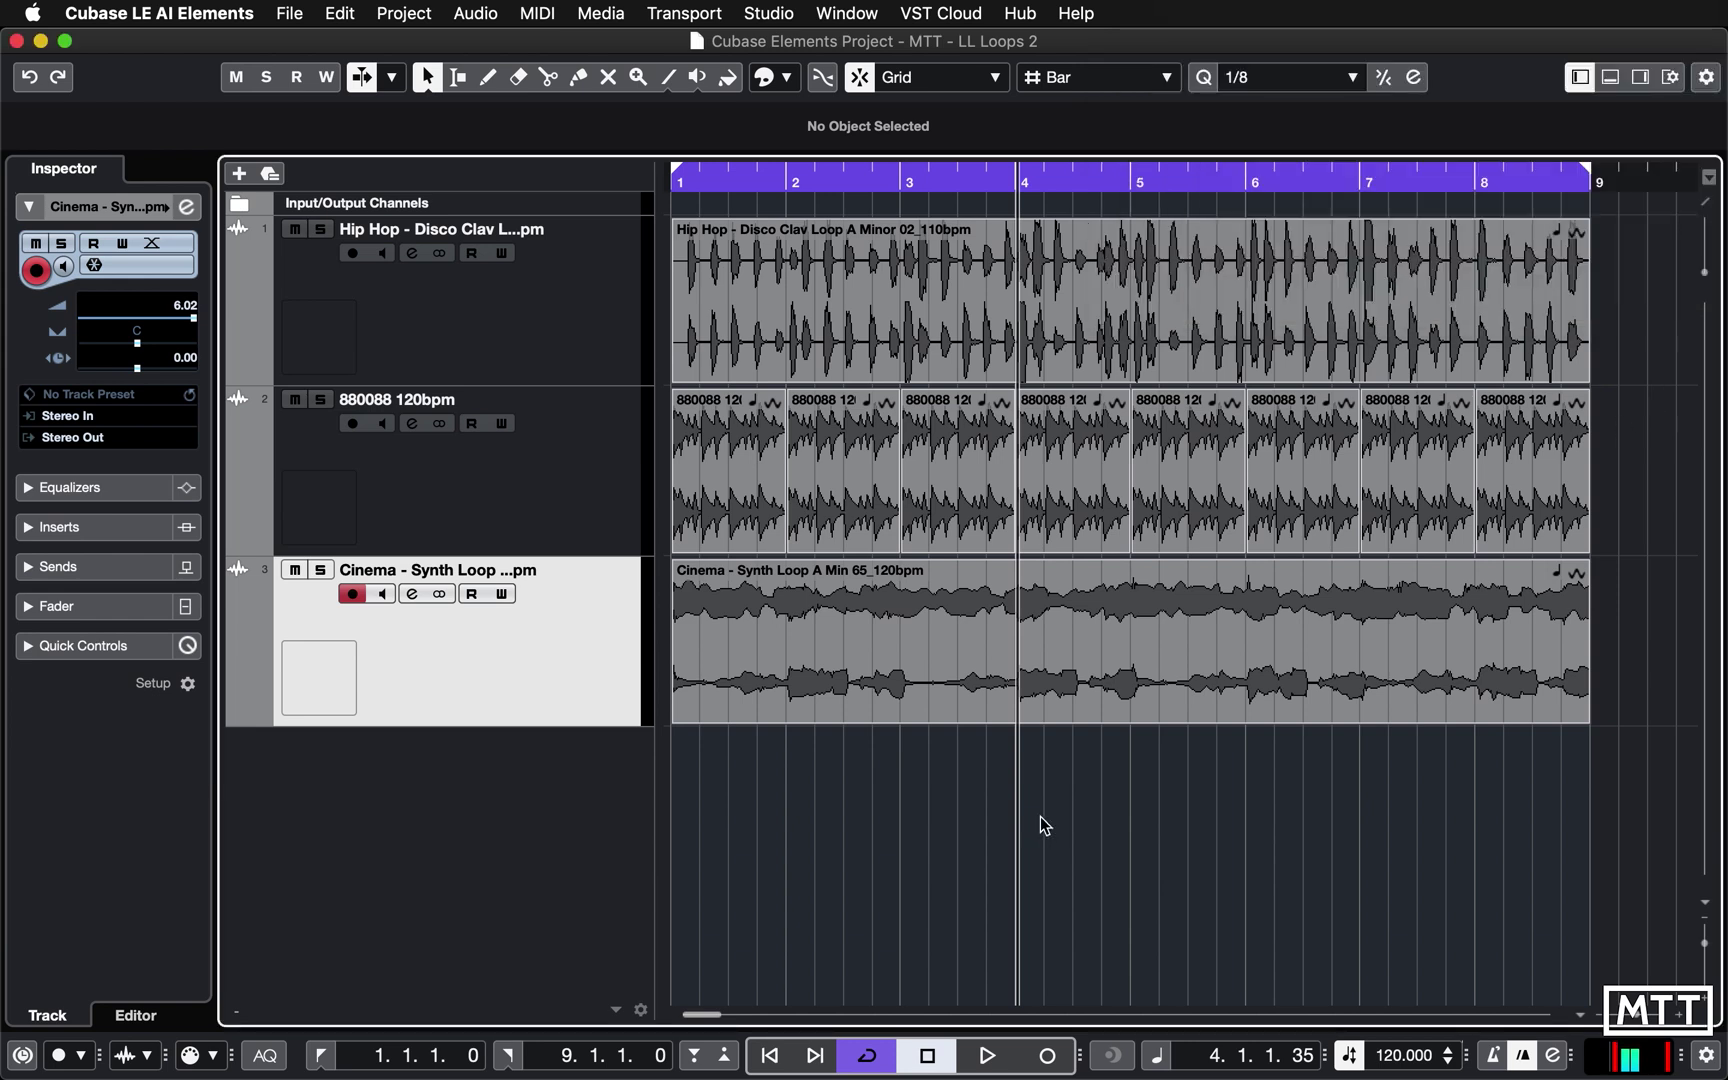
# Select the Cinema synth loop event to show its start, end, length and transpose.
pyautogui.click(979, 664)
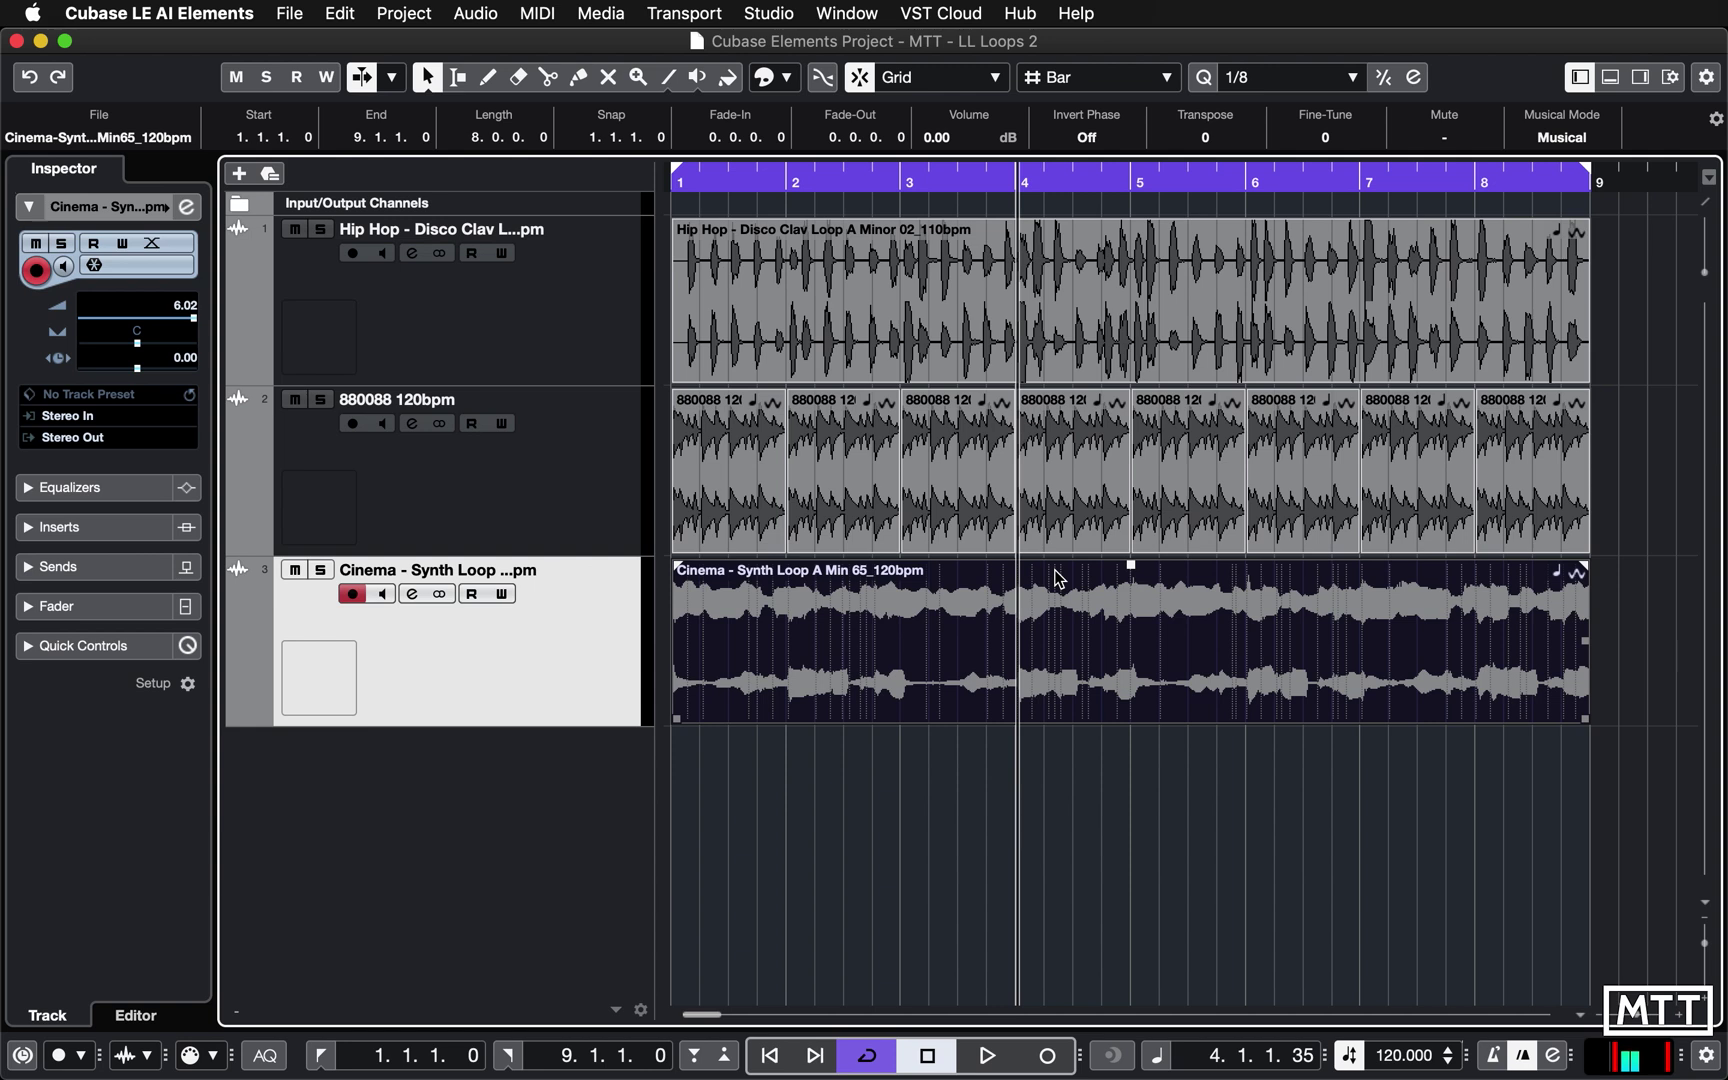
# Keep the Object Selection tool, deselect the loop, and toggle grid snapping off and back on.
pyautogui.rightClick(964, 822)
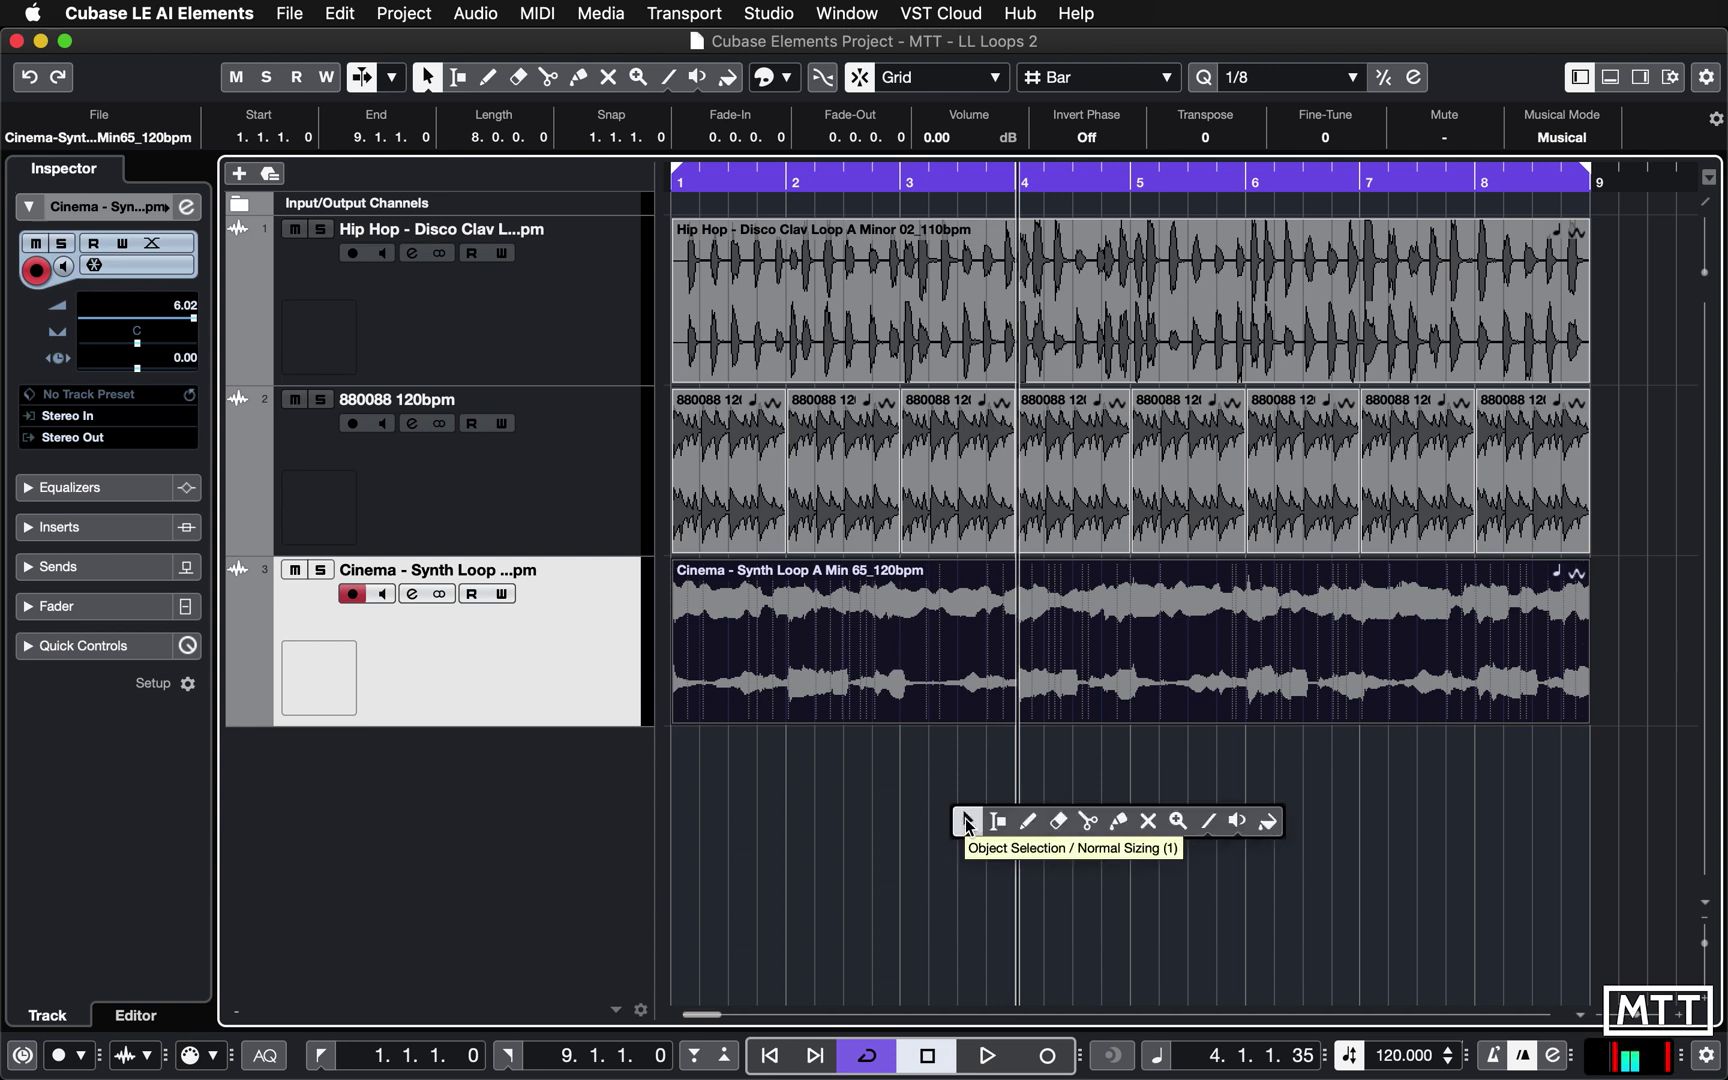
pyautogui.click(966, 822)
pyautogui.click(899, 801)
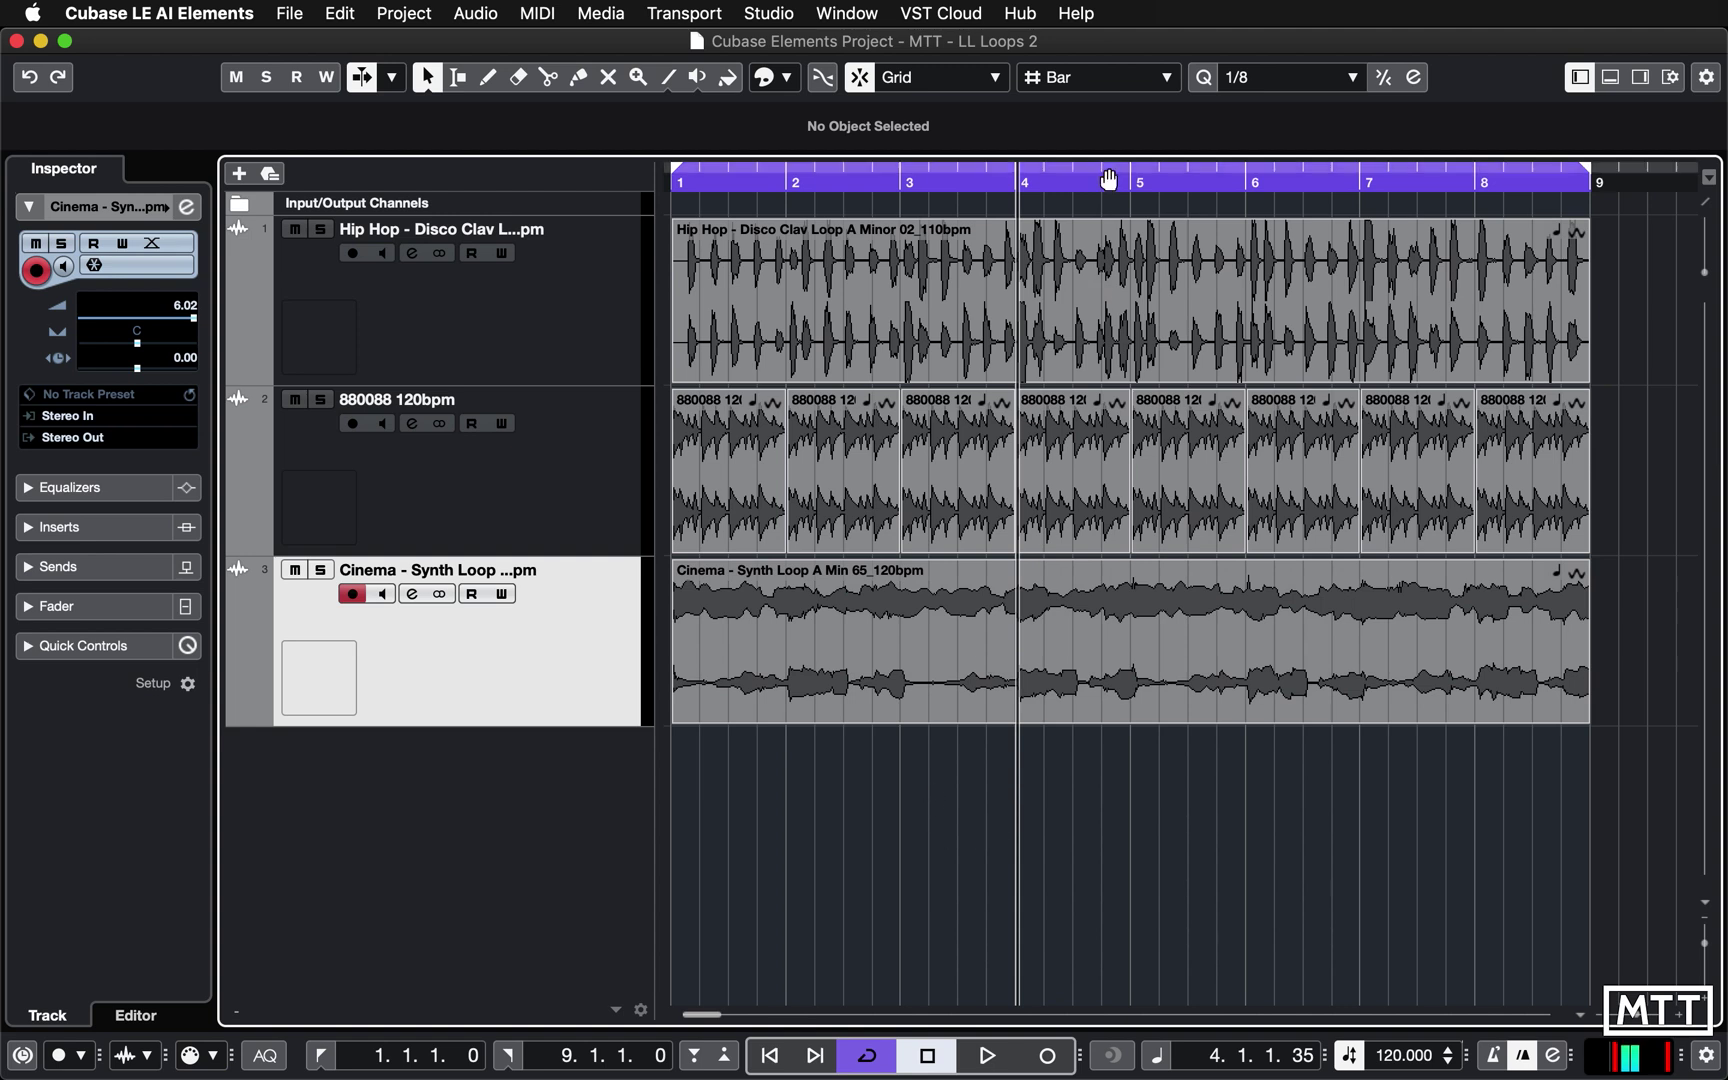
pyautogui.click(858, 80)
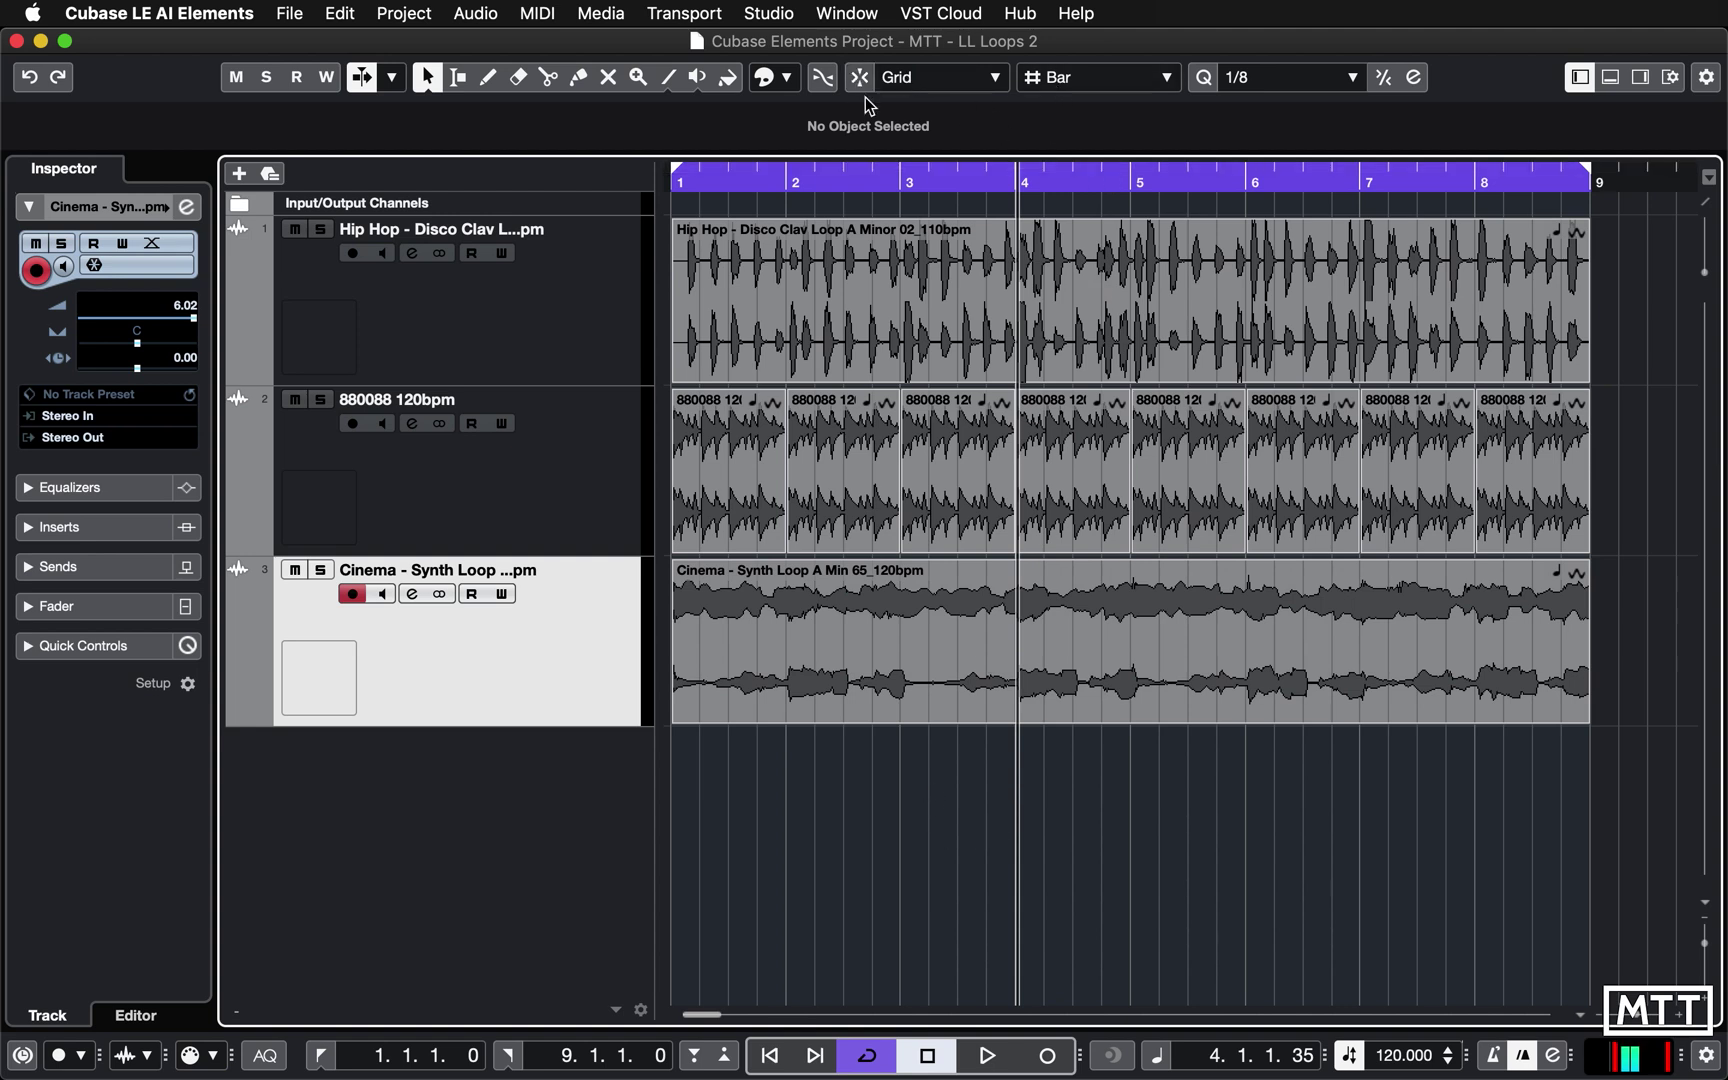
pyautogui.click(860, 79)
# Cut the Cinema synth loop at bars 3 and 4 and select the bar 3 piece.
pyautogui.rightClick(935, 779)
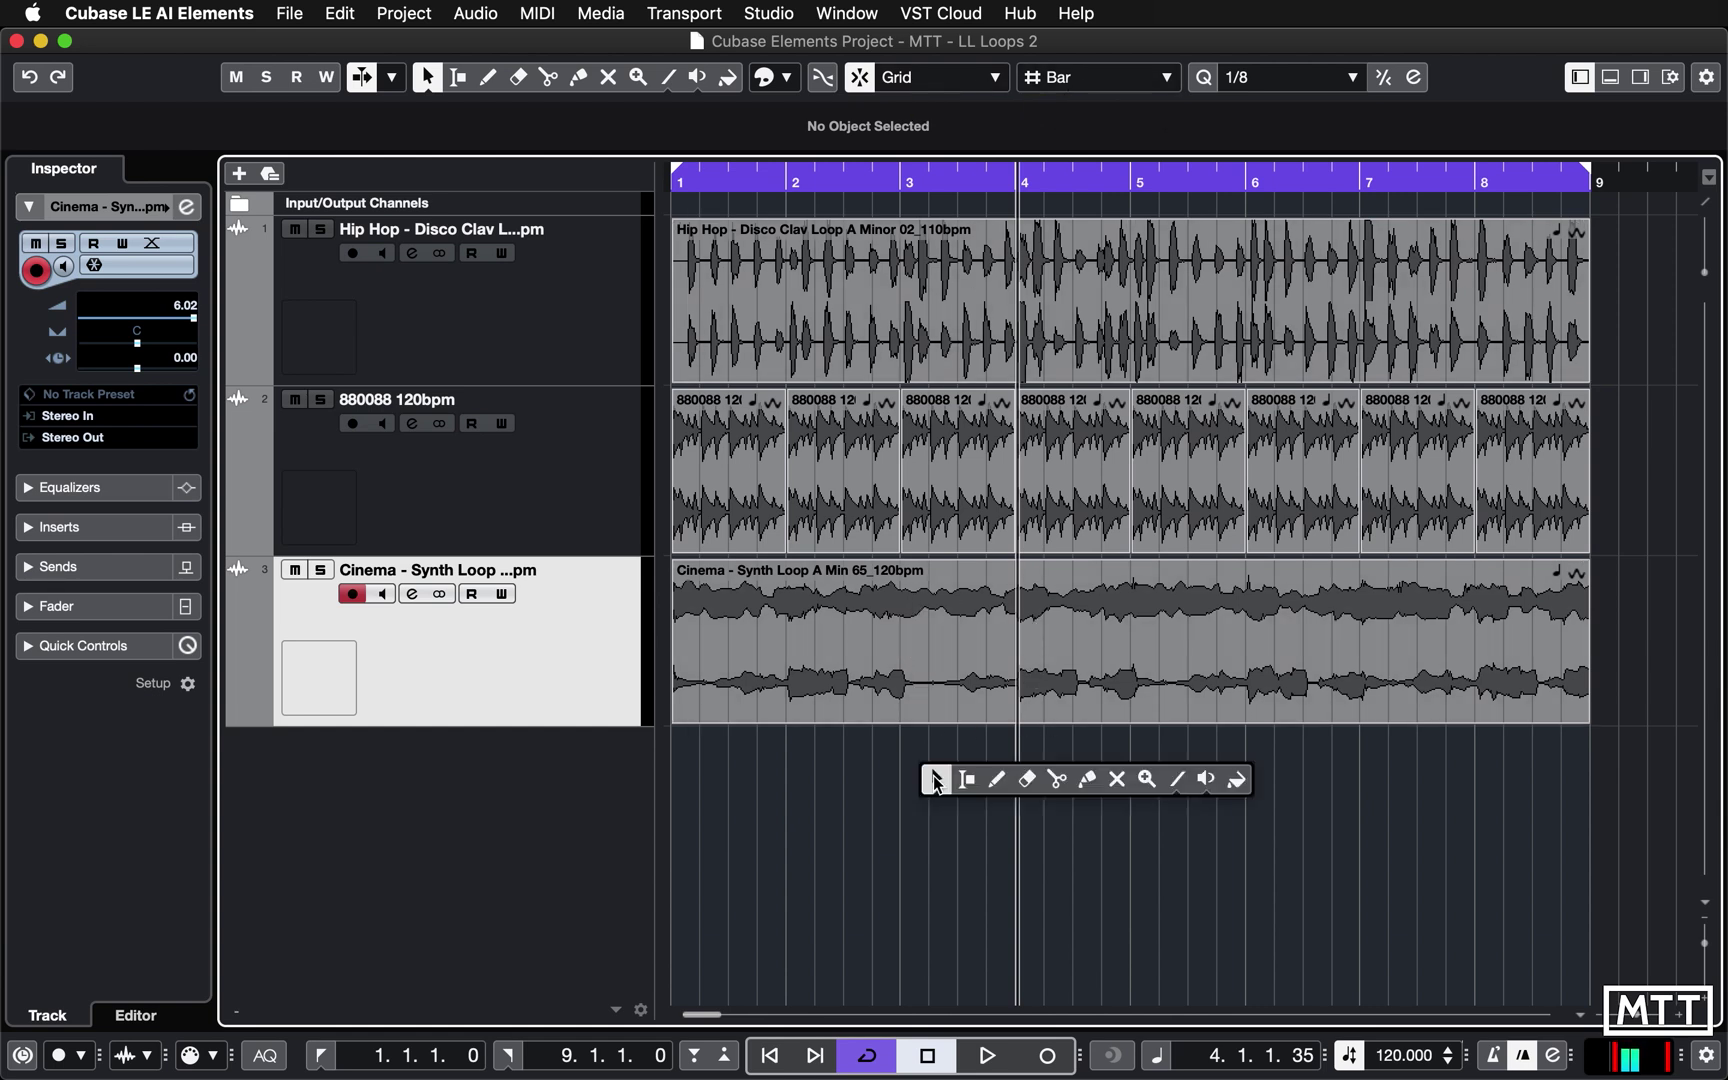
pyautogui.click(1053, 783)
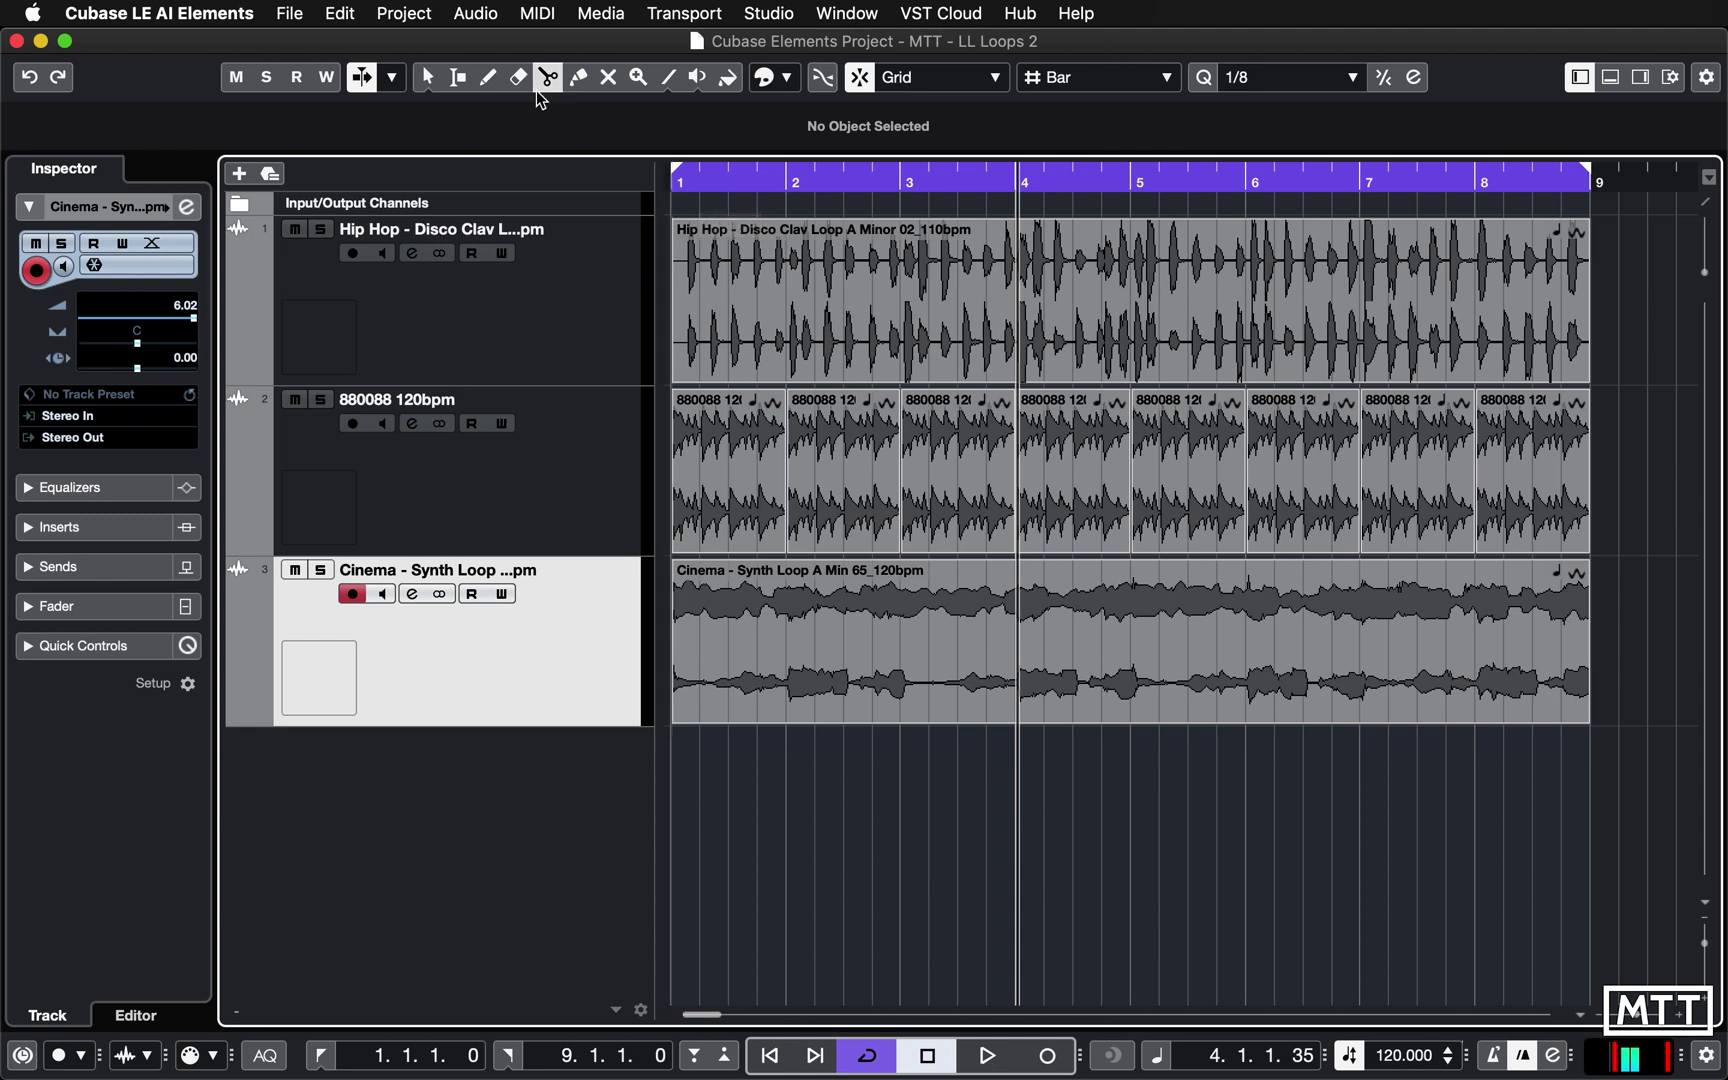
pyautogui.click(548, 80)
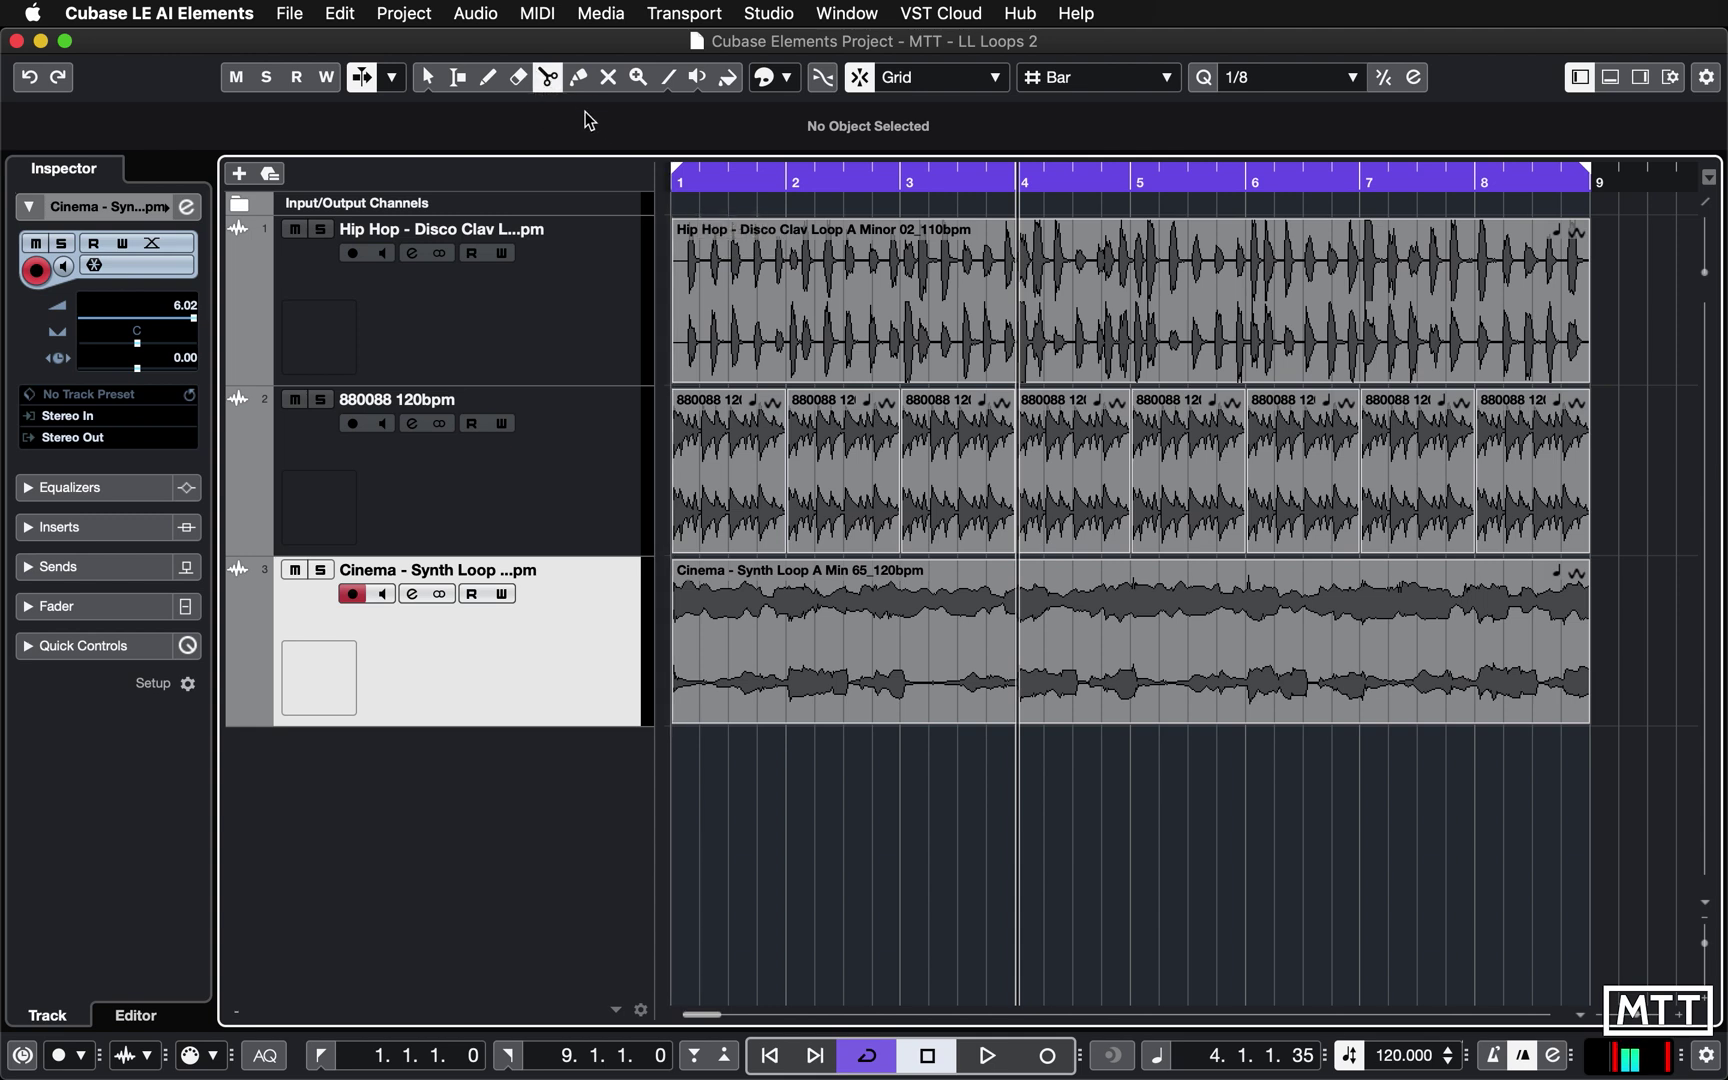
pyautogui.click(910, 622)
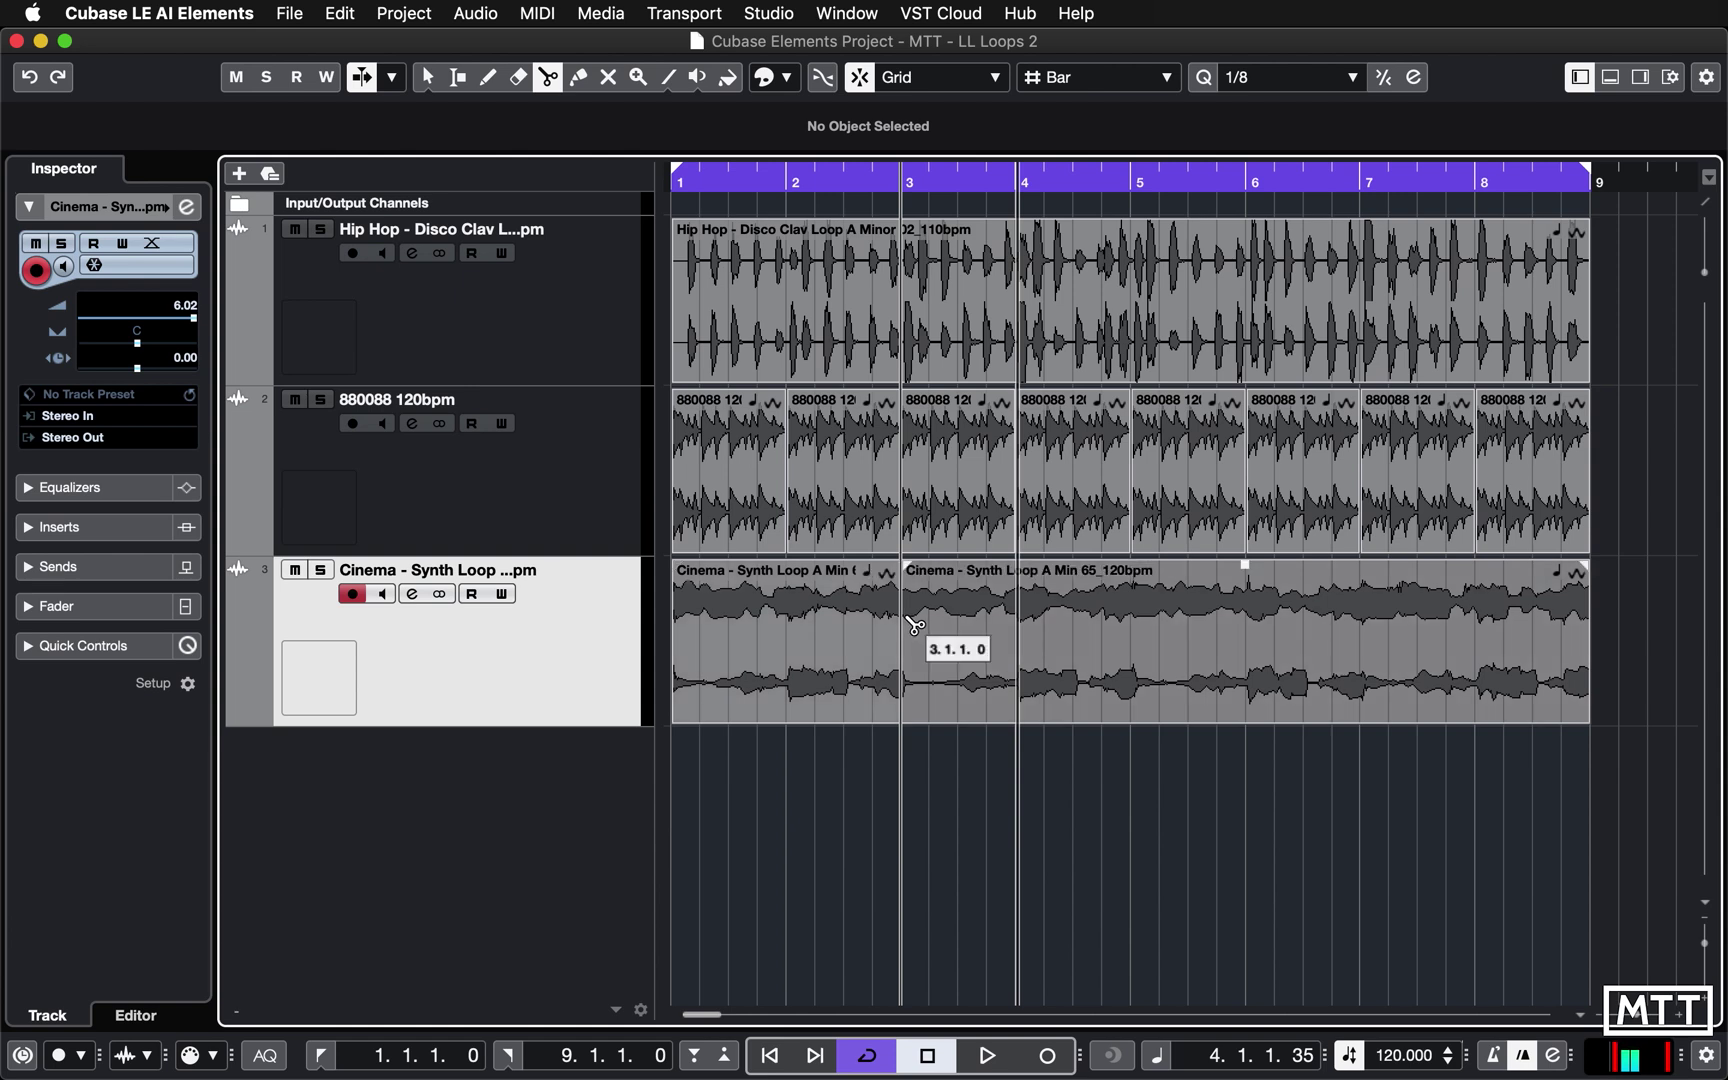
pyautogui.click(998, 641)
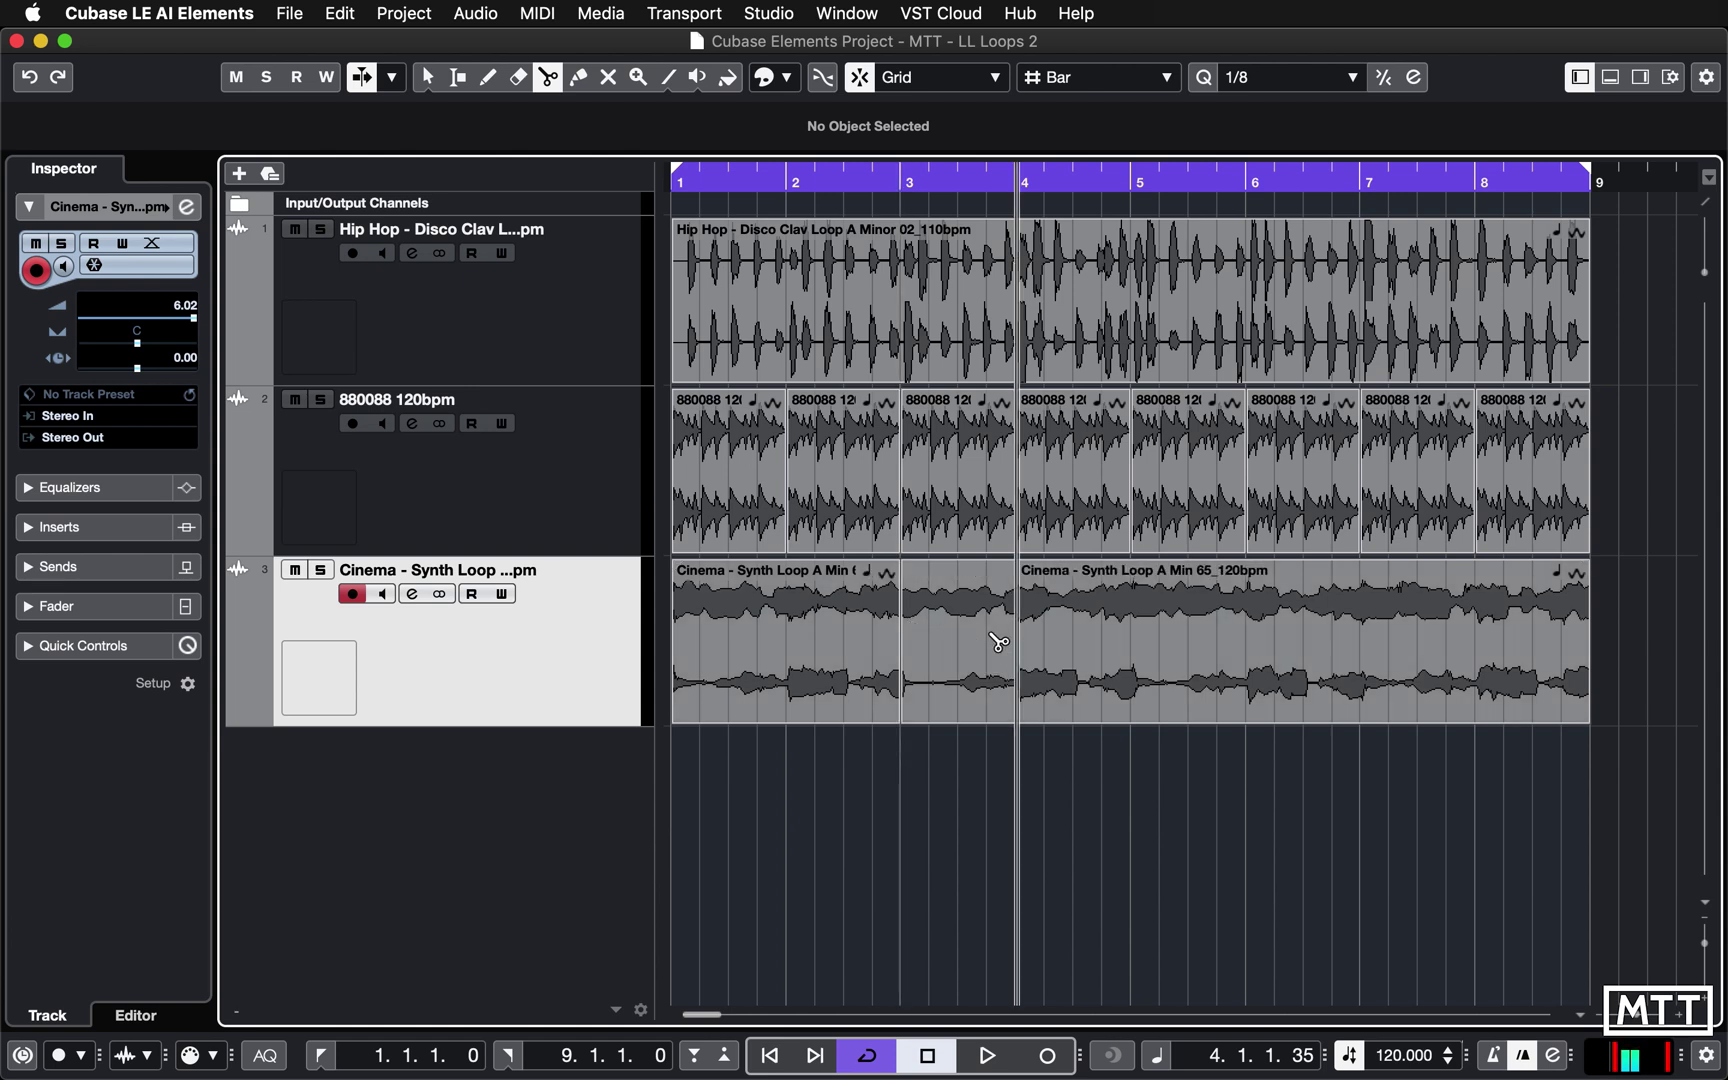
pyautogui.rightClick(945, 773)
pyautogui.click(945, 775)
pyautogui.click(942, 660)
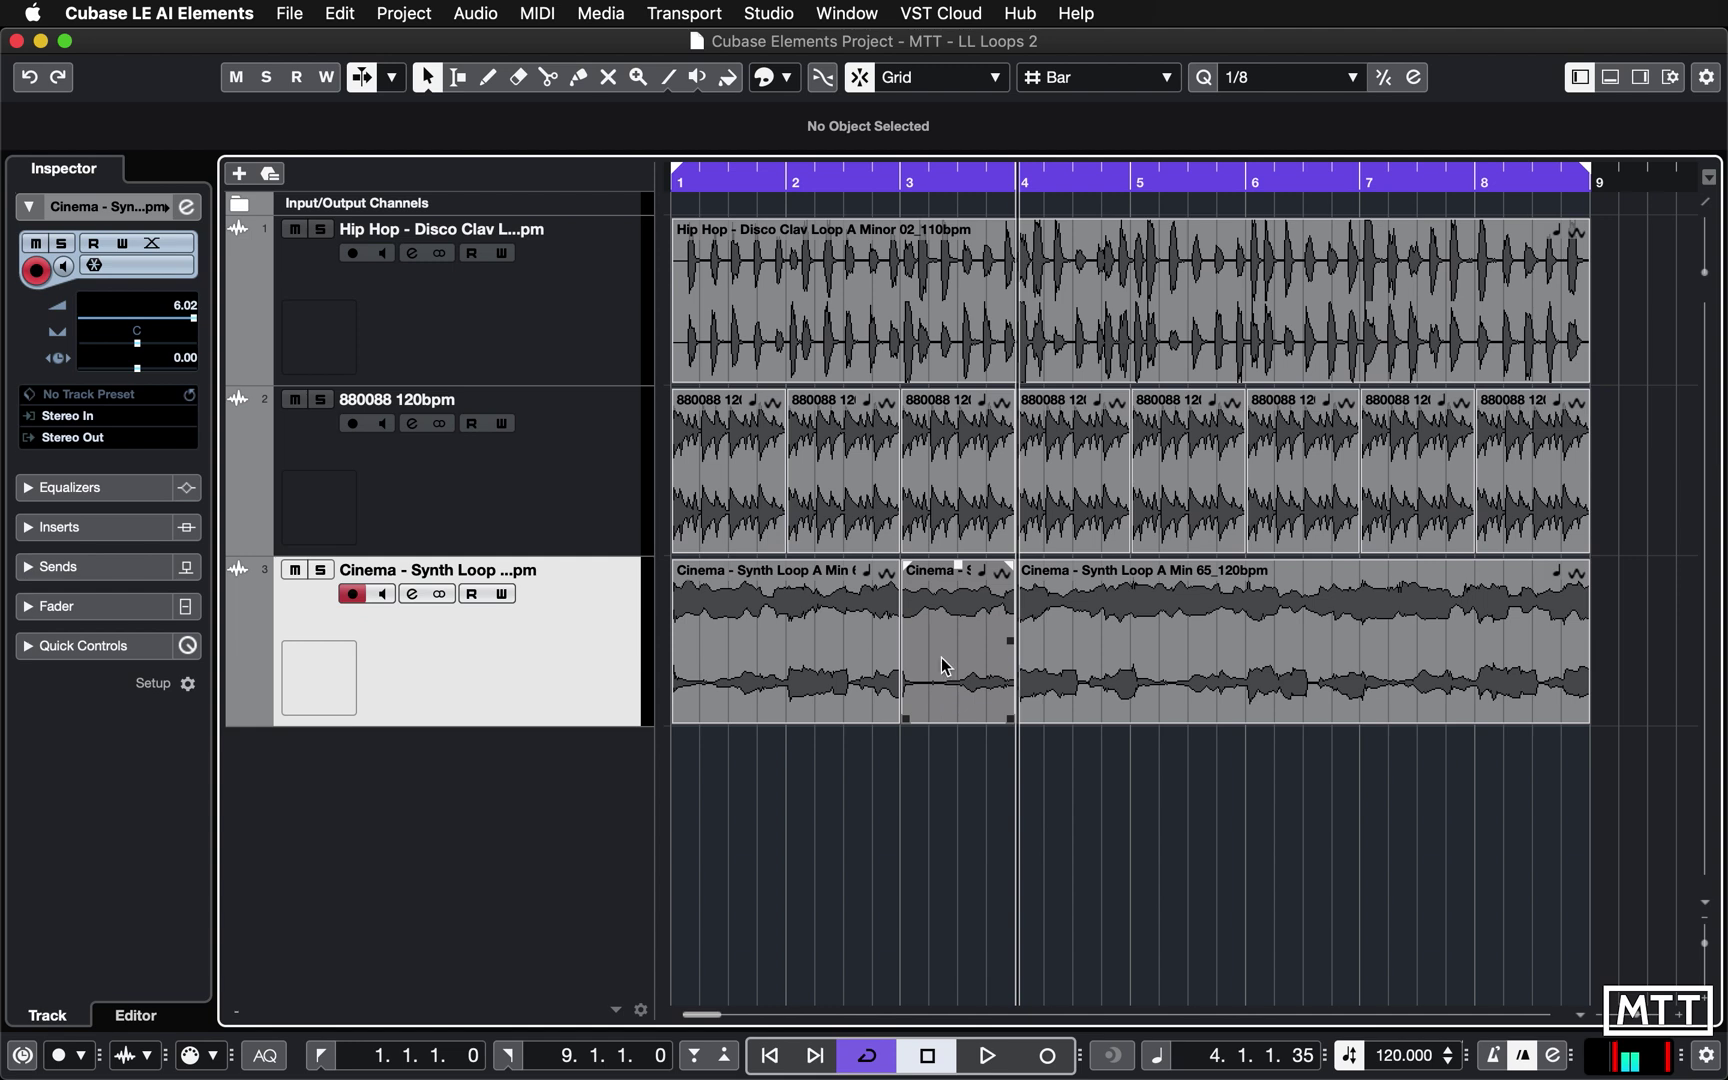
# Set the bar 3 piece's Transpose to -2 and play the arrangement from the start.
pyautogui.click(952, 675)
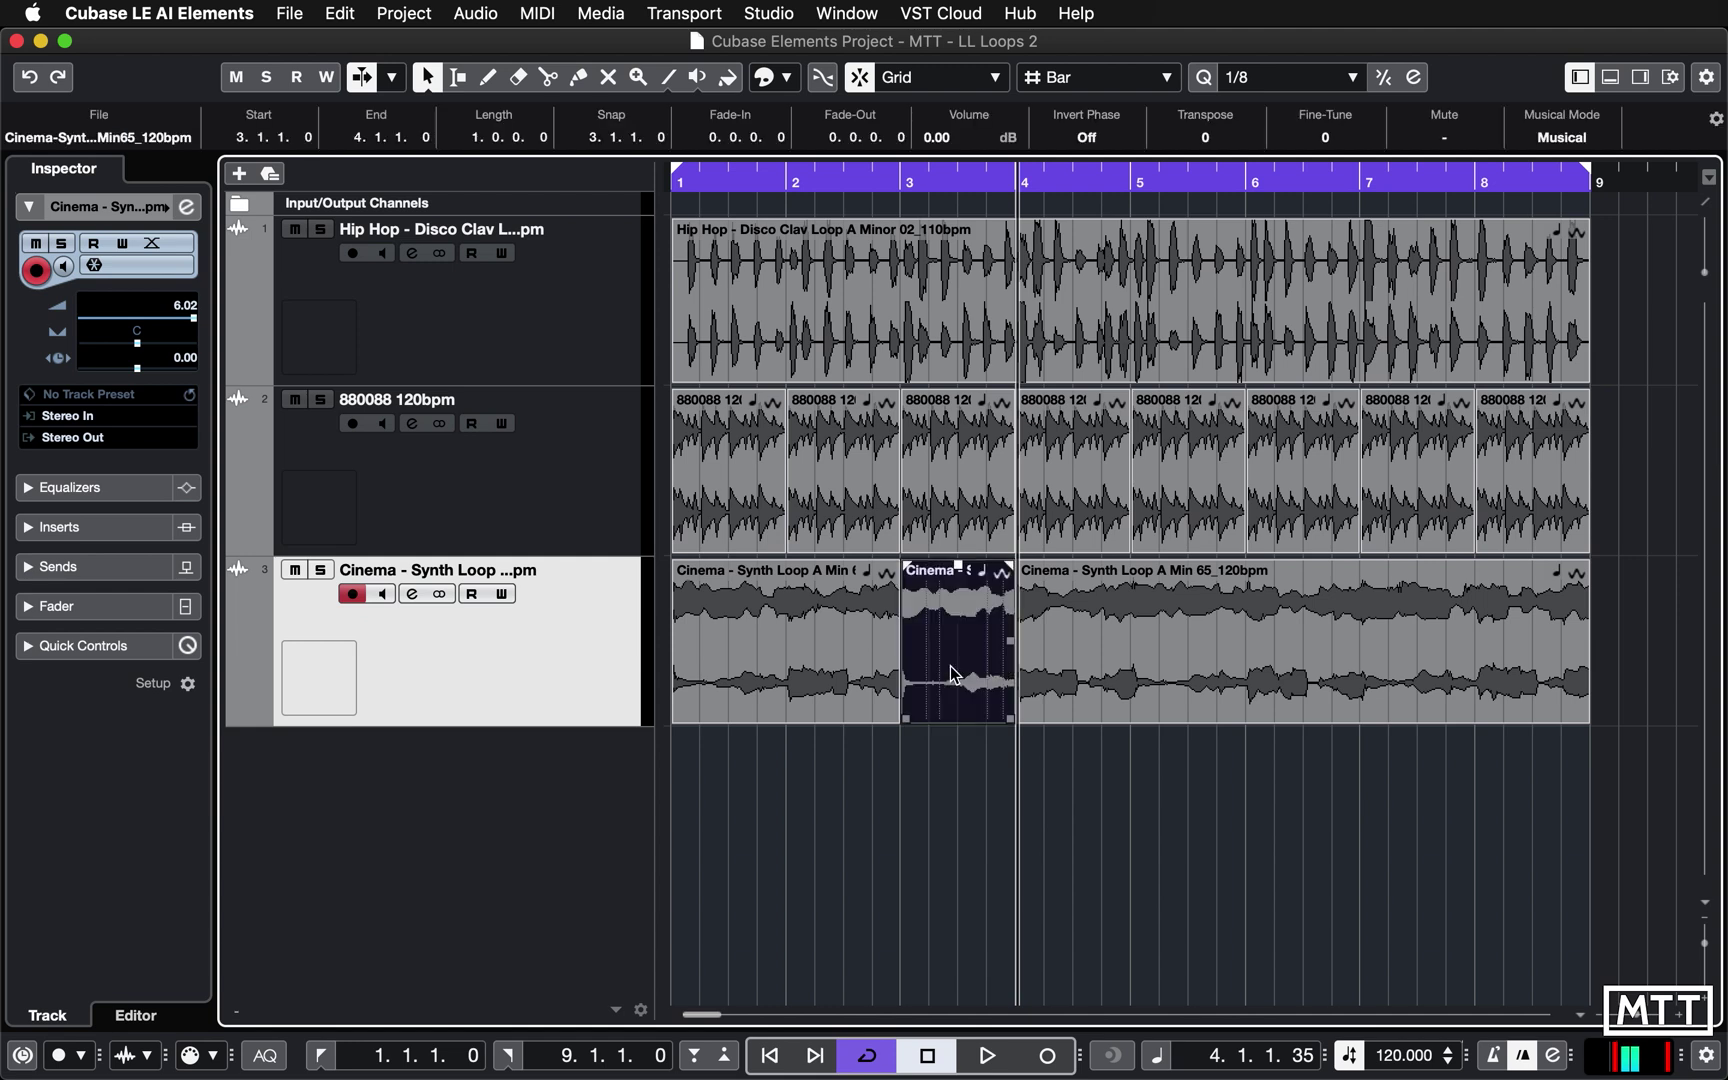
pyautogui.click(1210, 140)
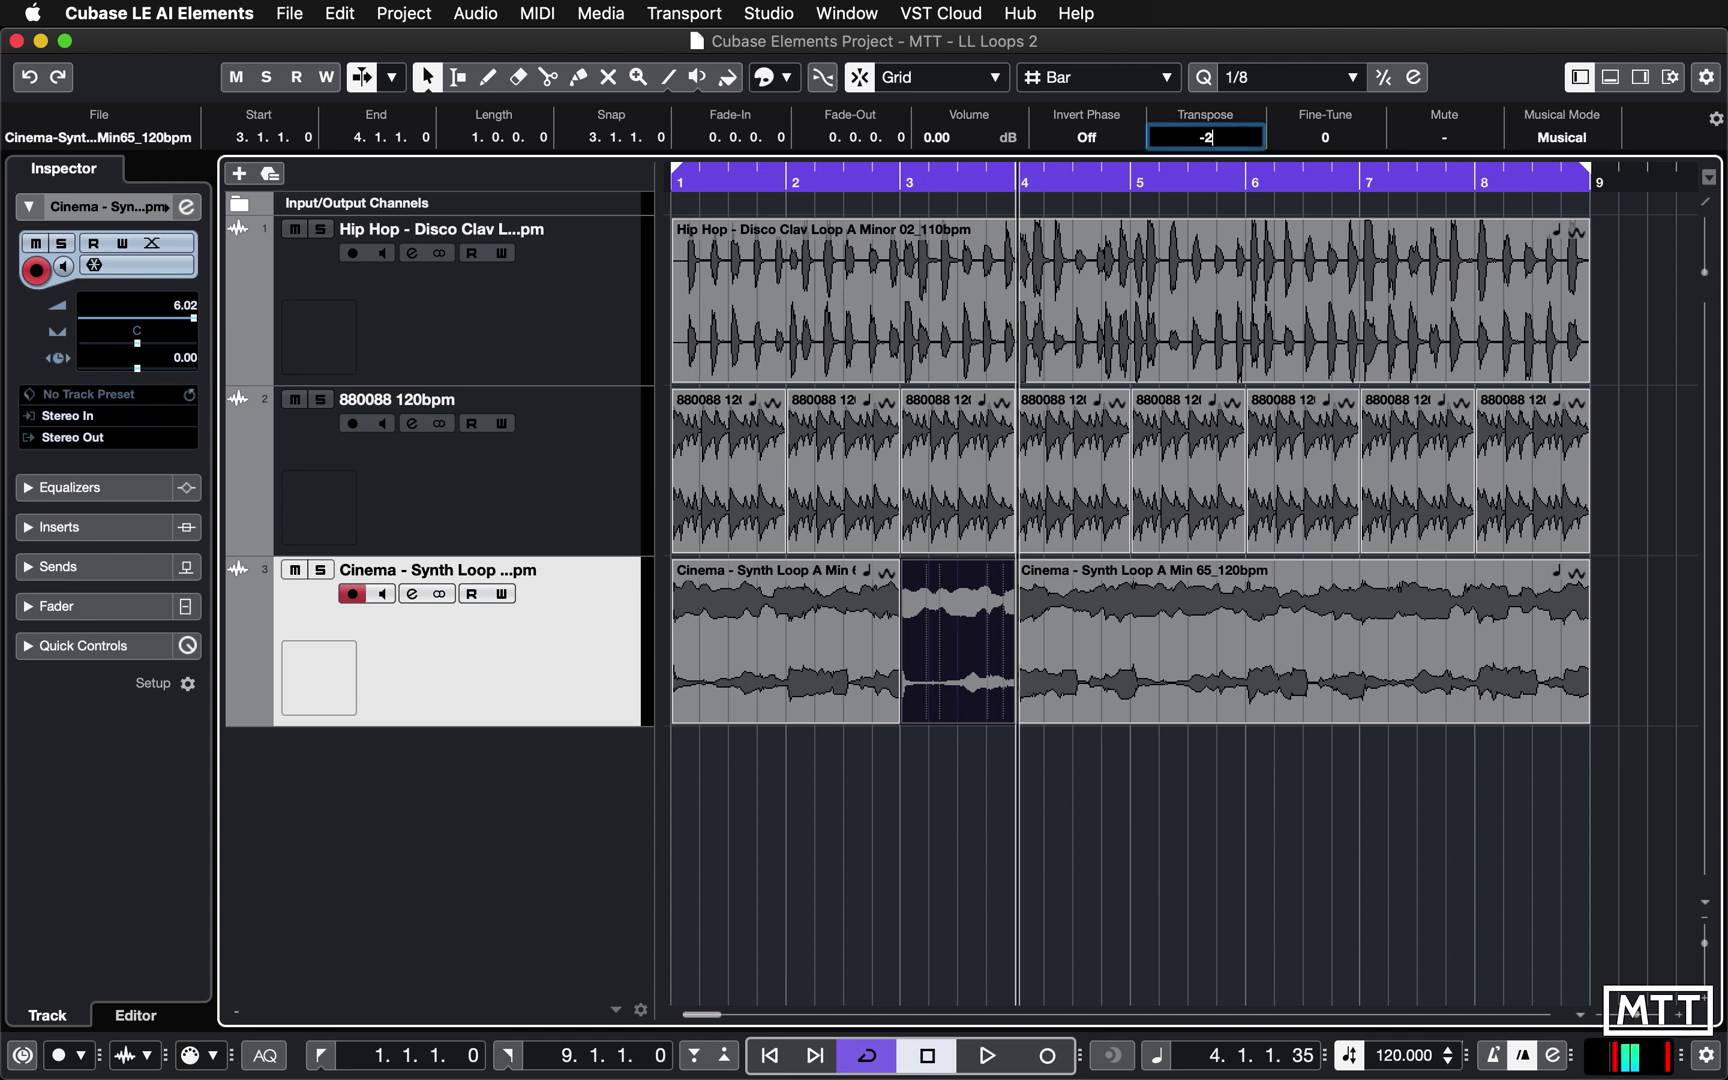
pyautogui.press('Return')
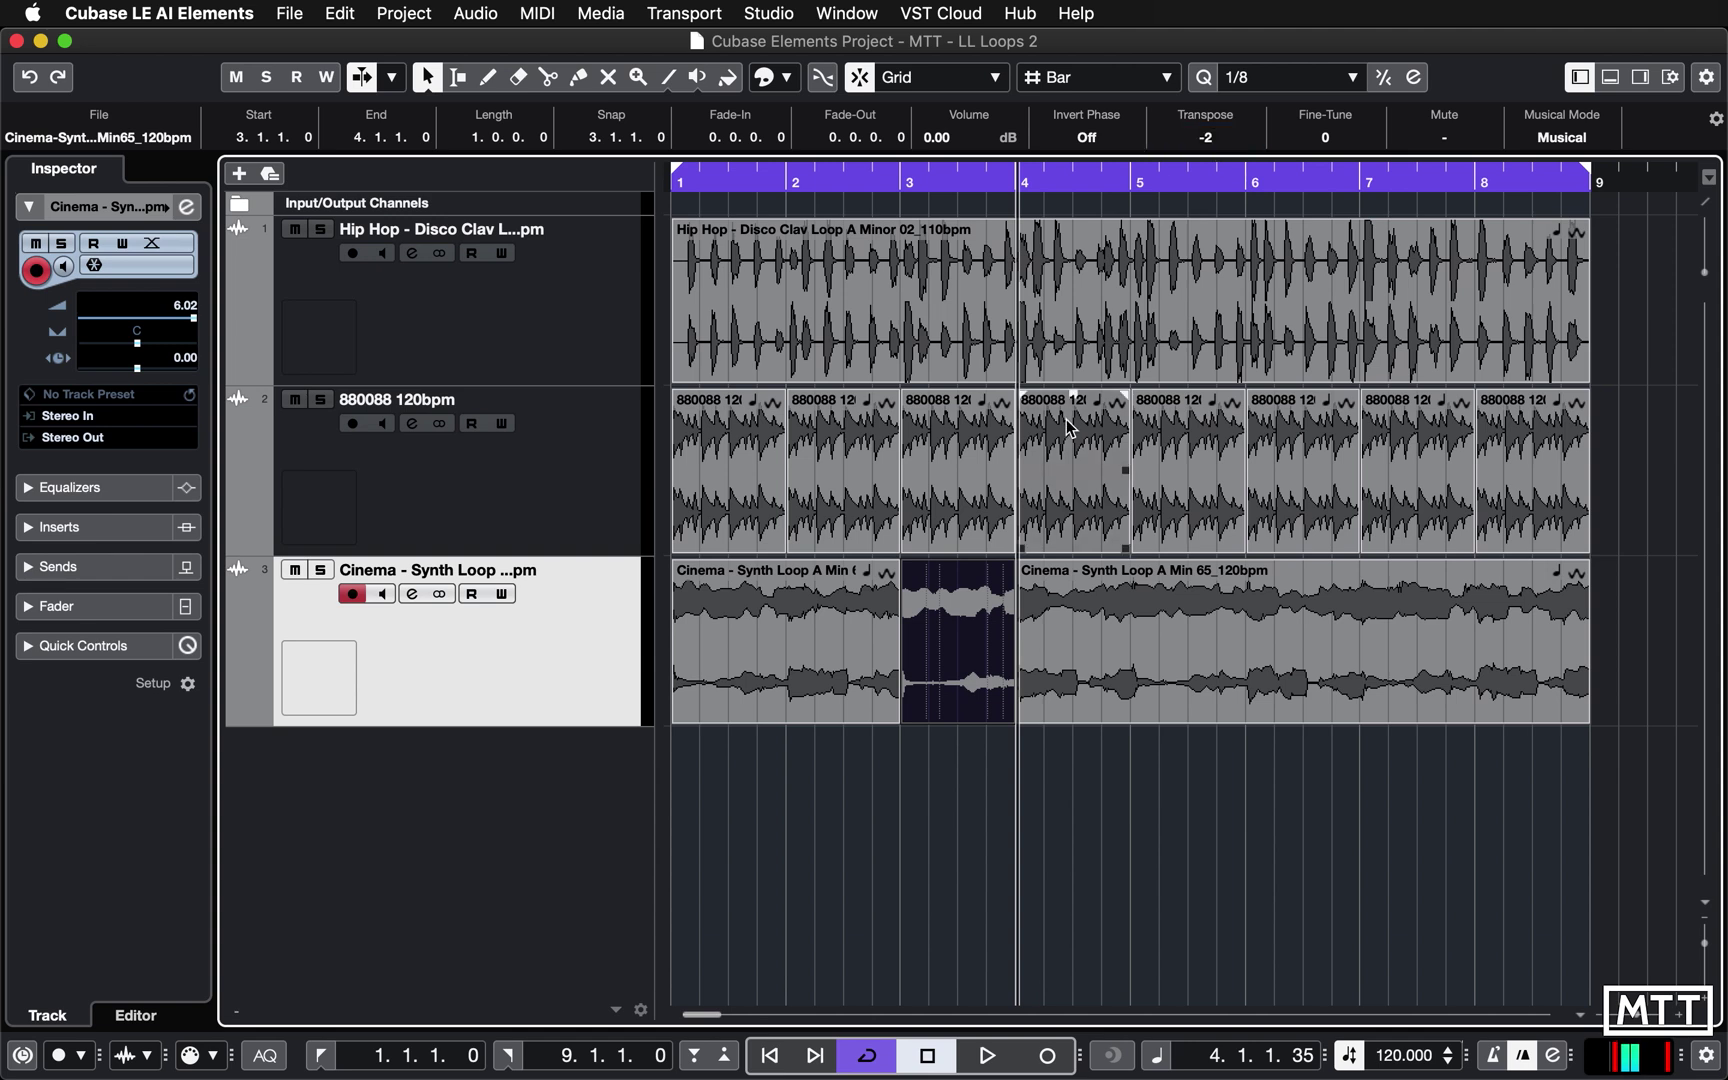
pyautogui.press('Home')
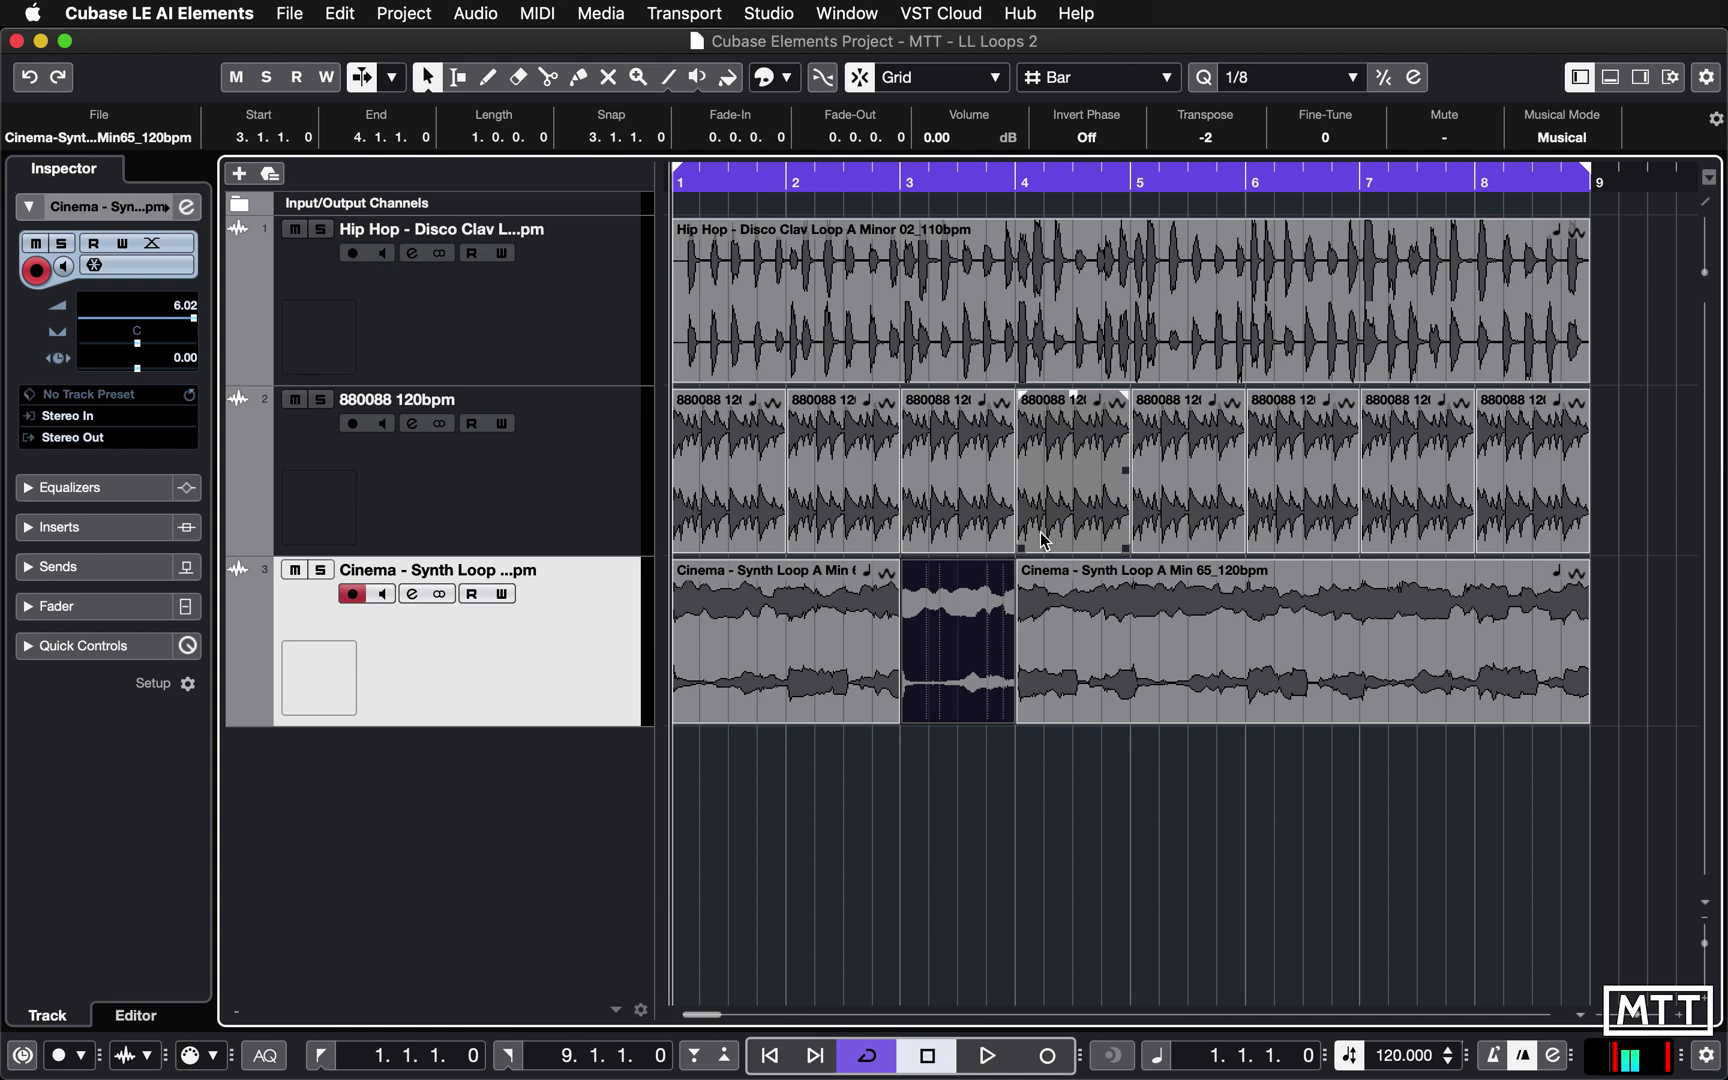
pyautogui.press('space')
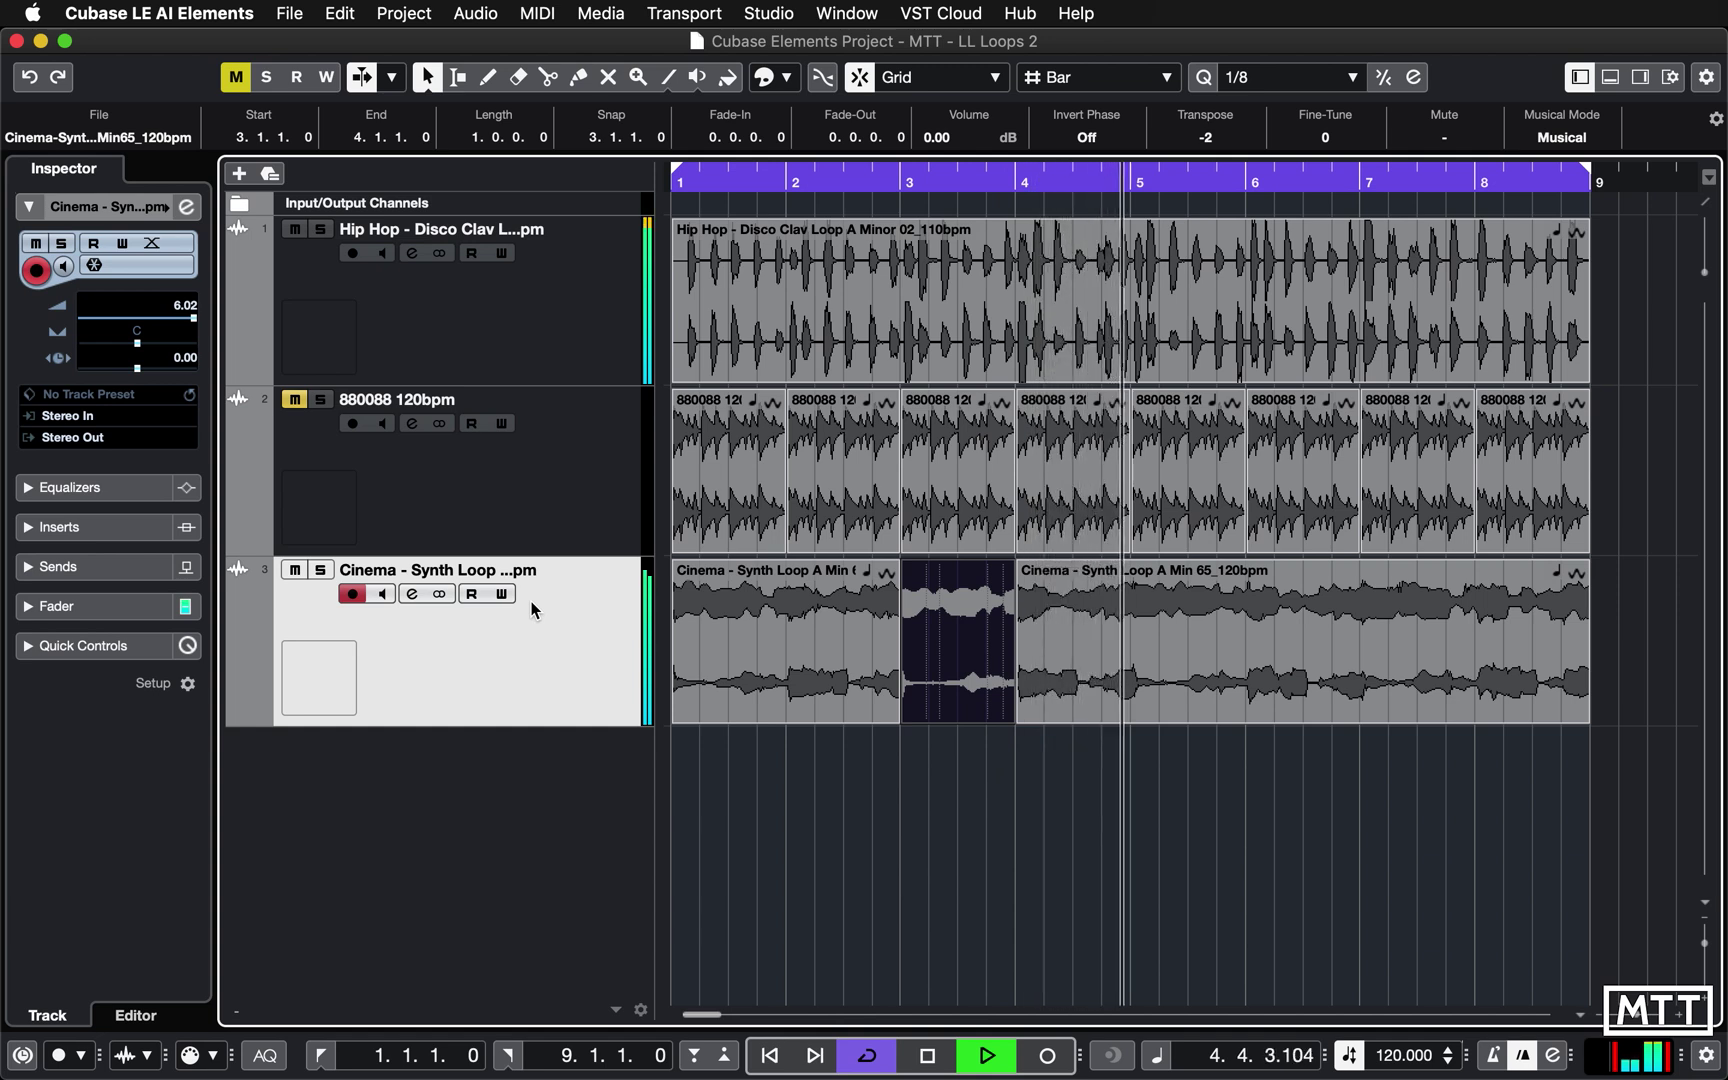
pyautogui.press('space')
pyautogui.click(1148, 632)
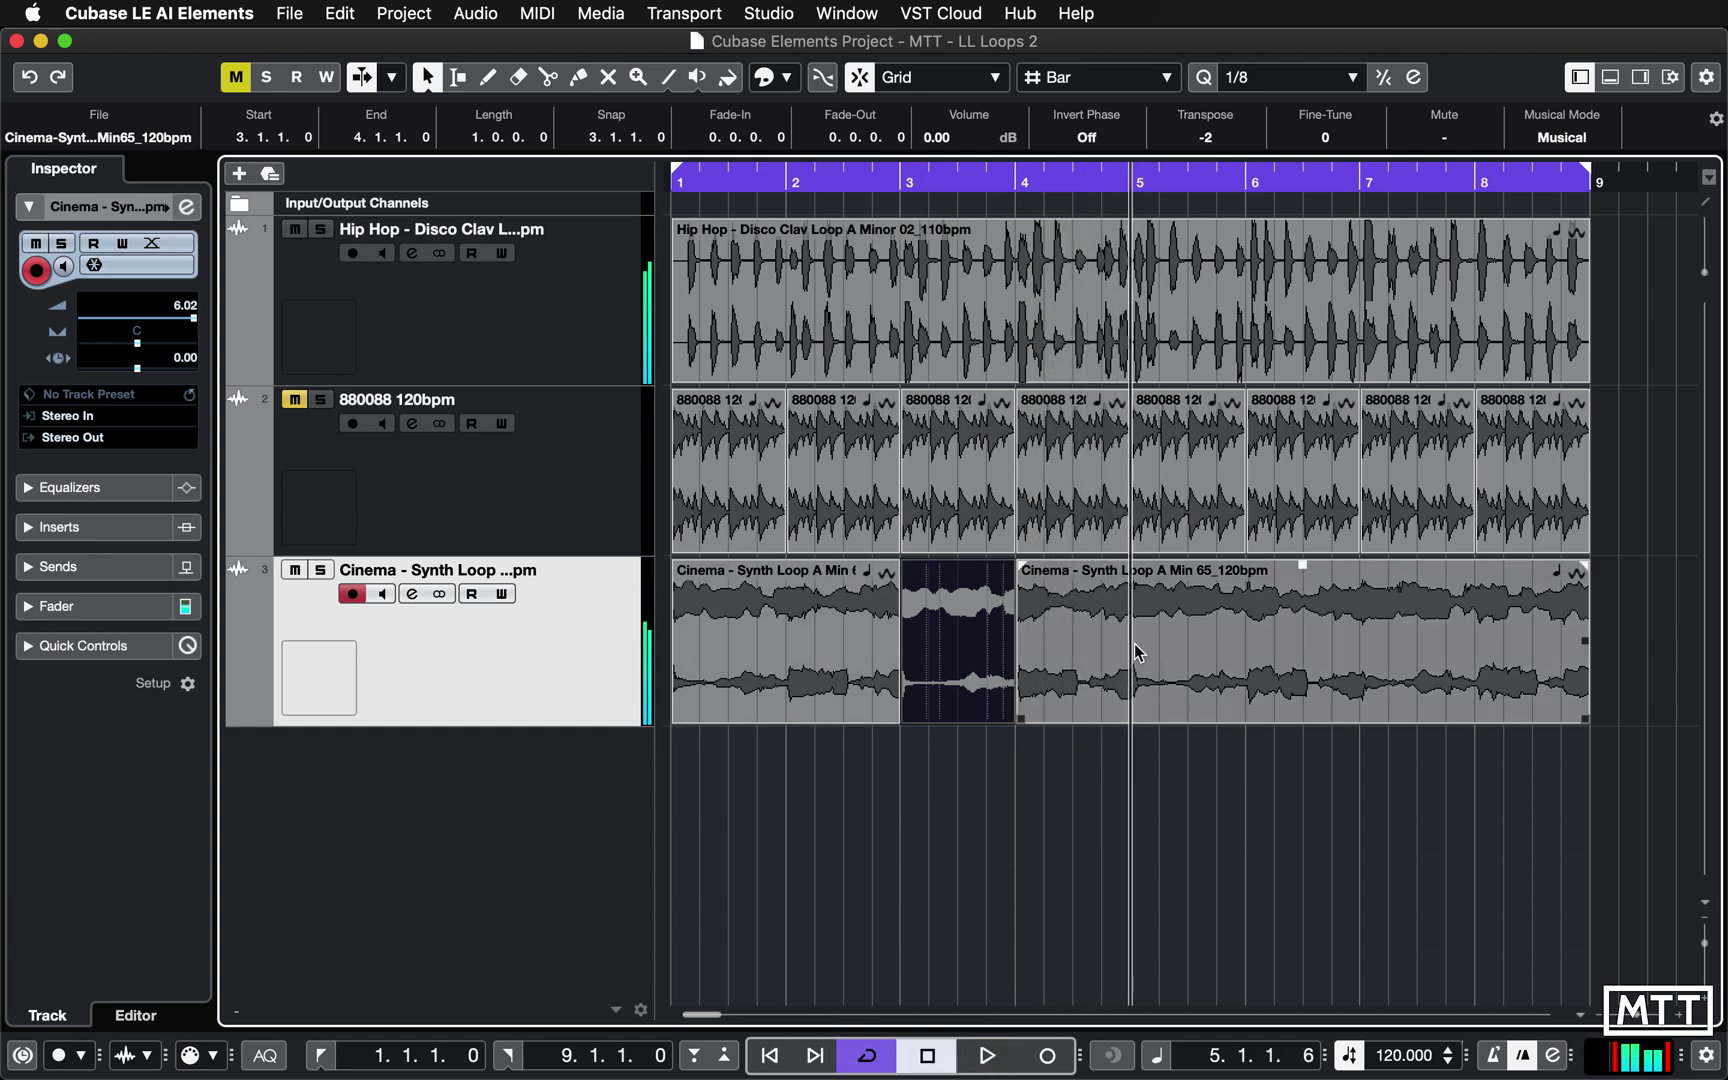
# Cut the synth loop at bar 5, select the bar 5–9 event and listen from bar 5.
pyautogui.rightClick(1137, 652)
pyautogui.click(1252, 650)
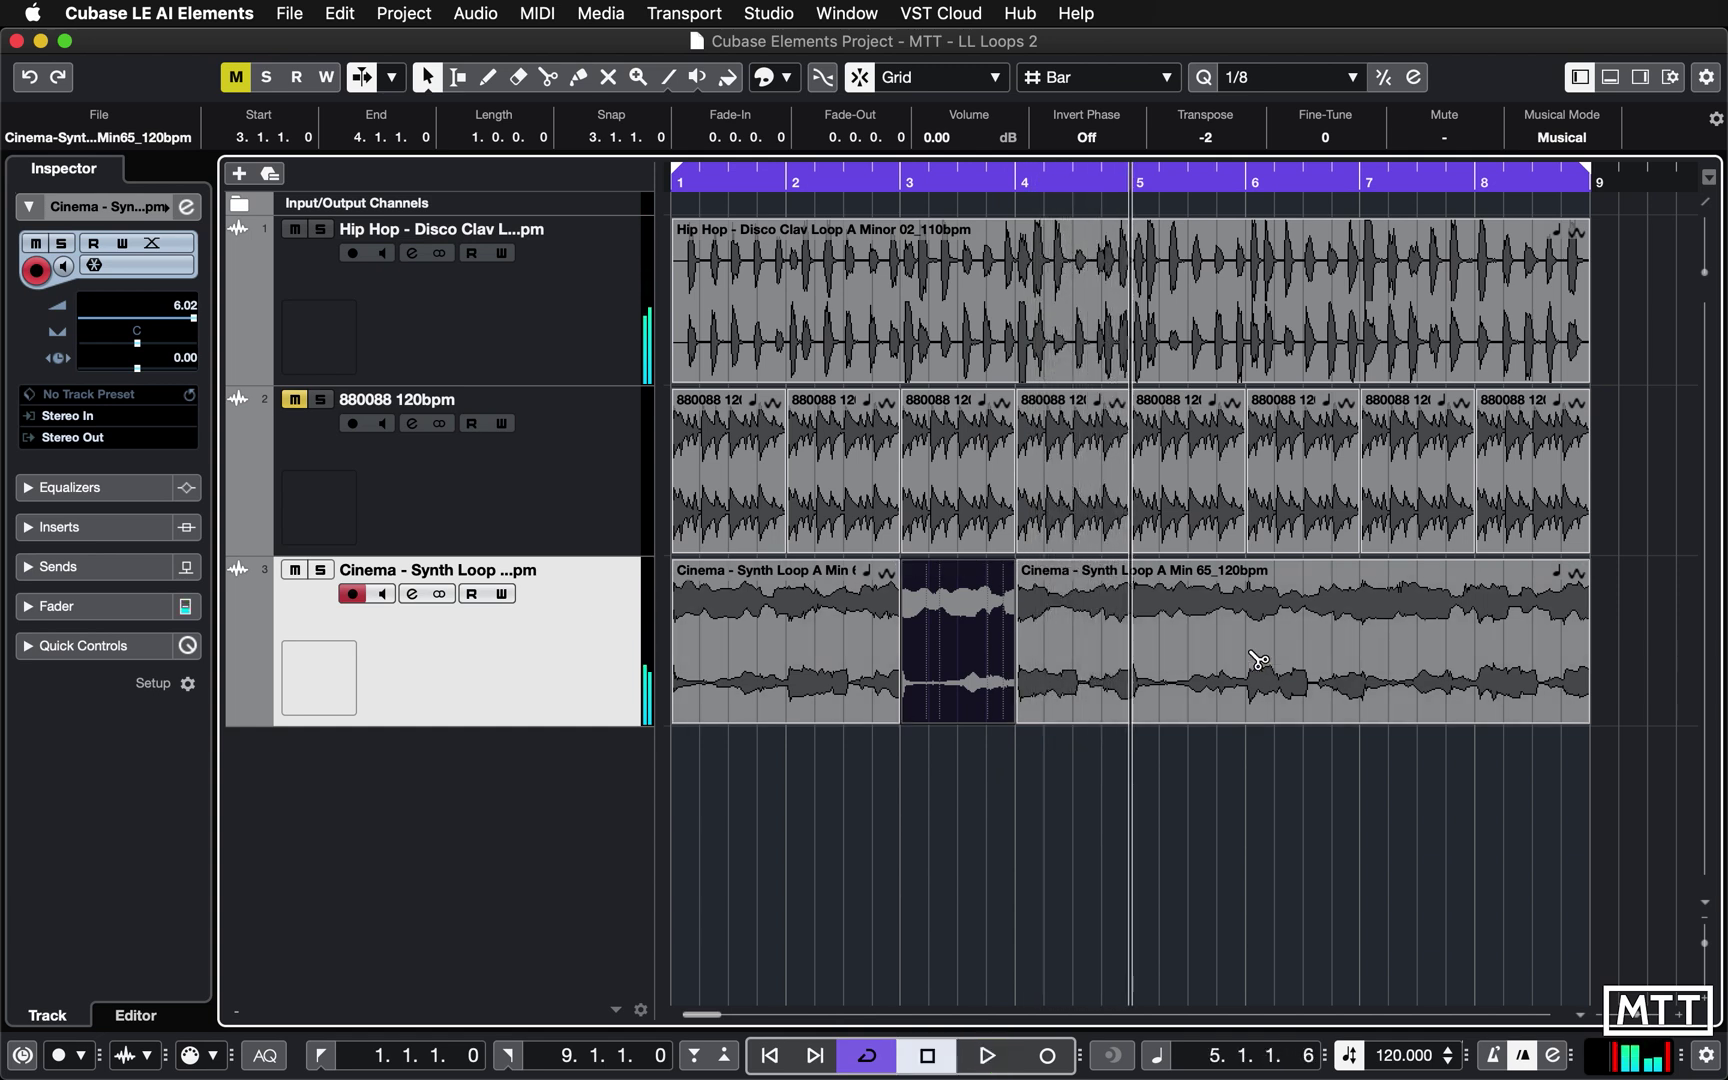
pyautogui.click(1150, 645)
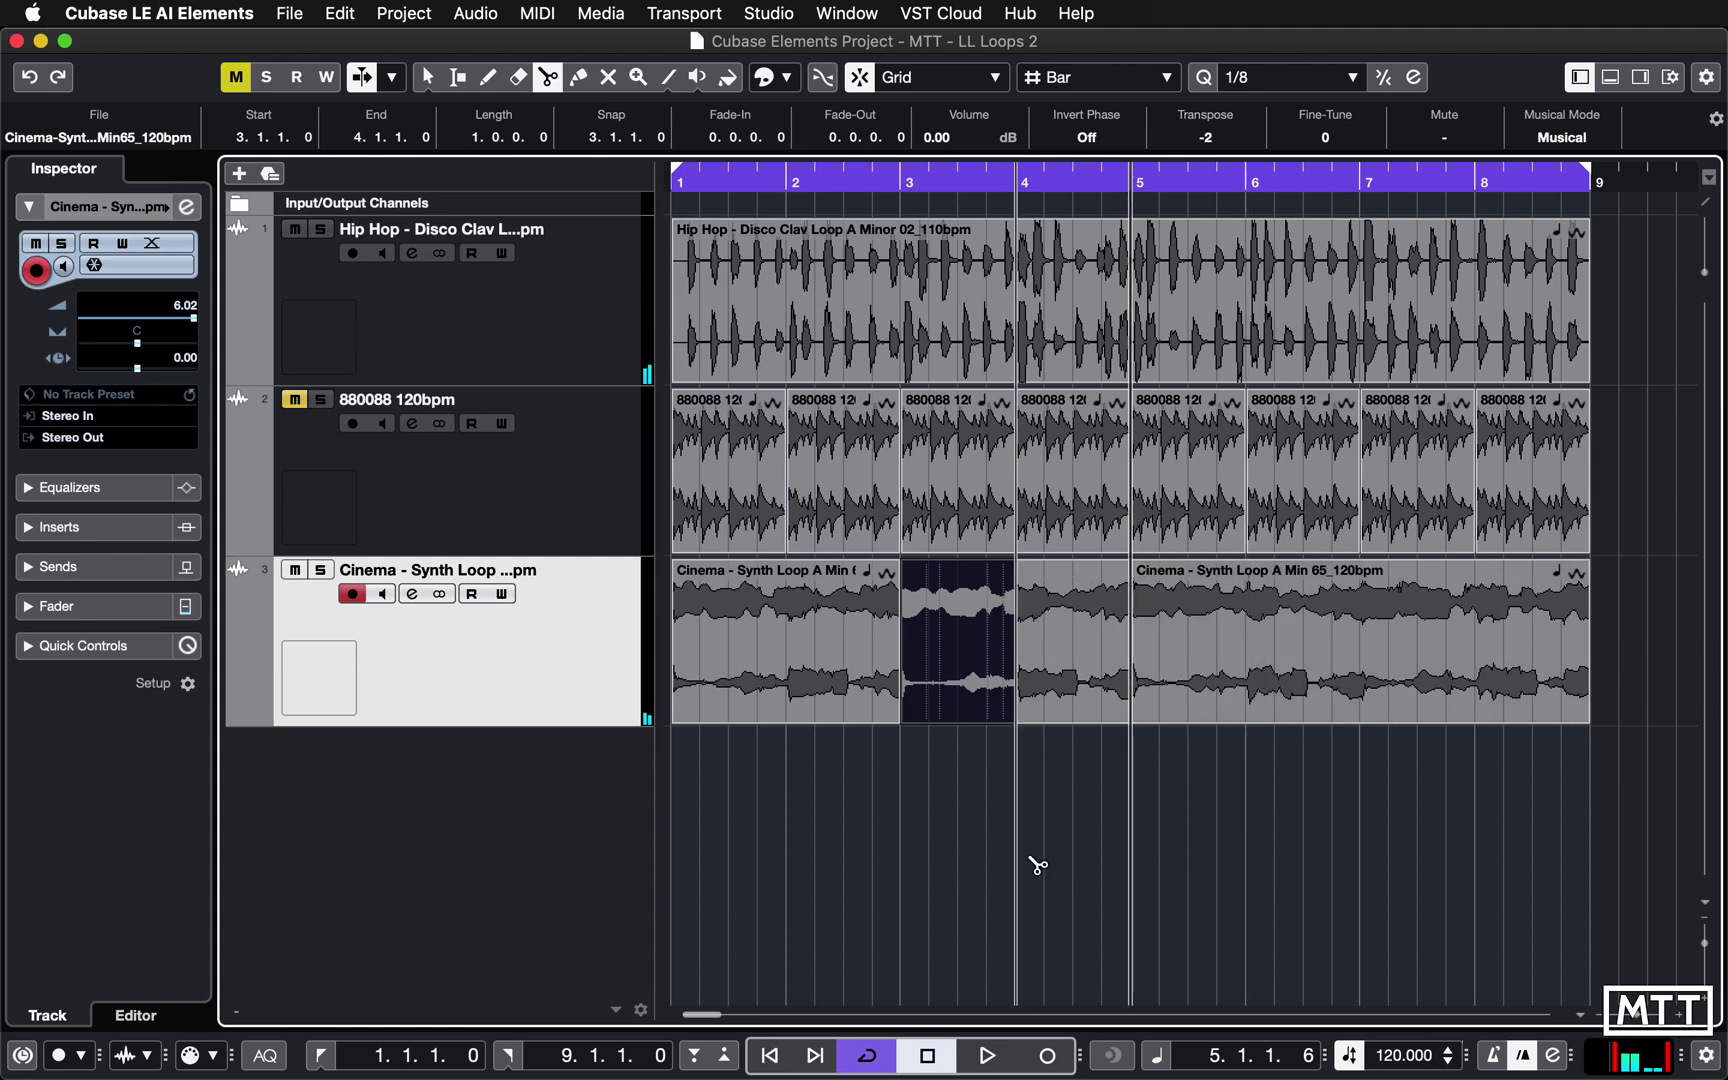
pyautogui.press('1')
pyautogui.click(1143, 732)
pyautogui.click(1238, 688)
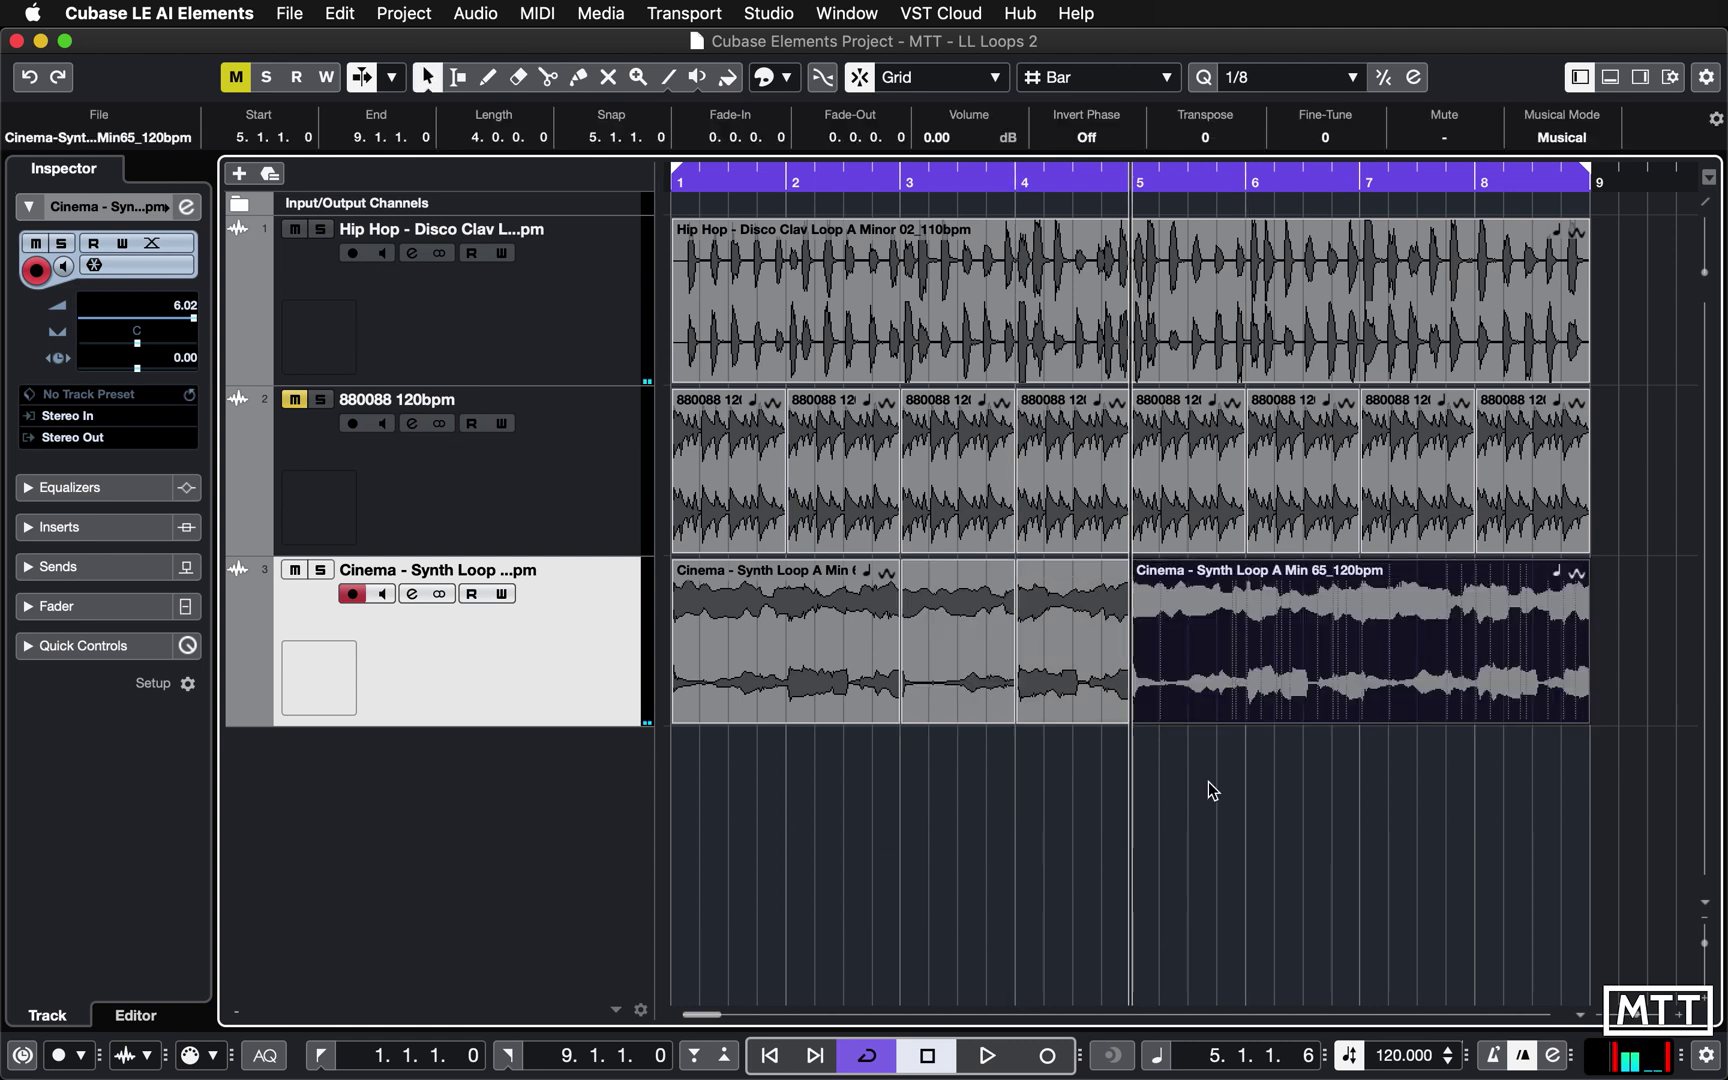
pyautogui.press('space')
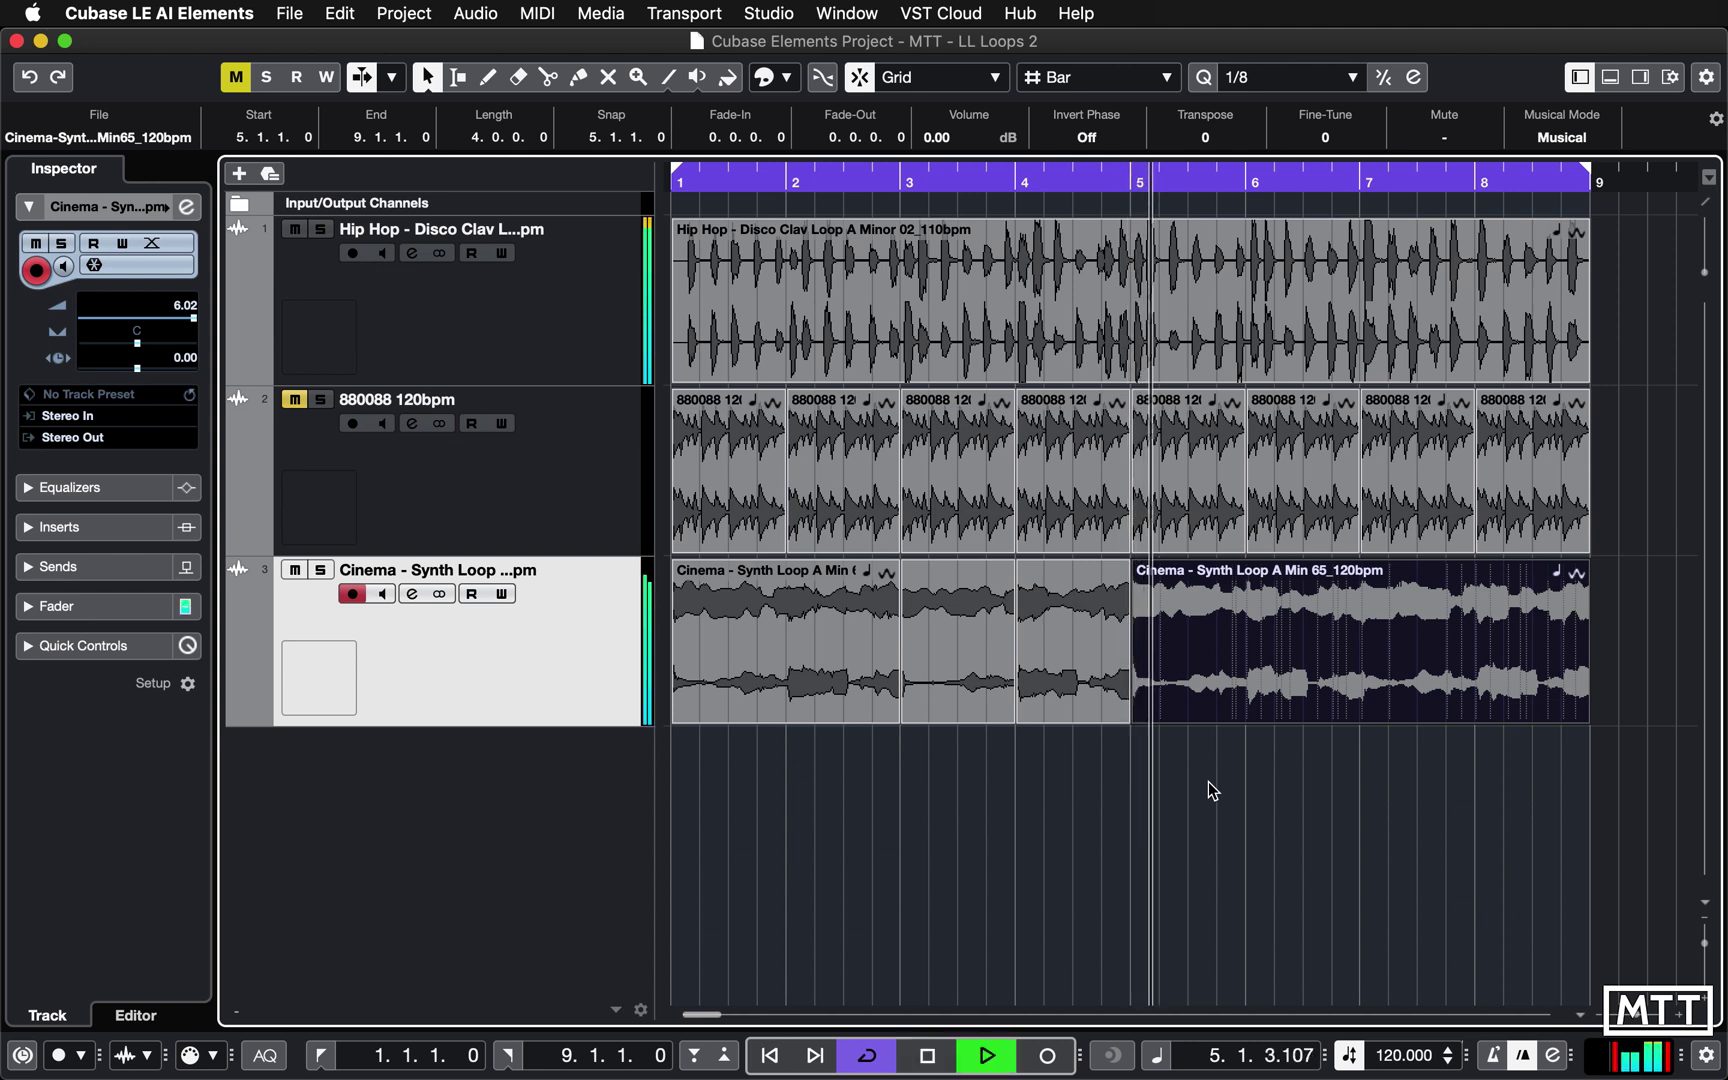
pyautogui.press('space')
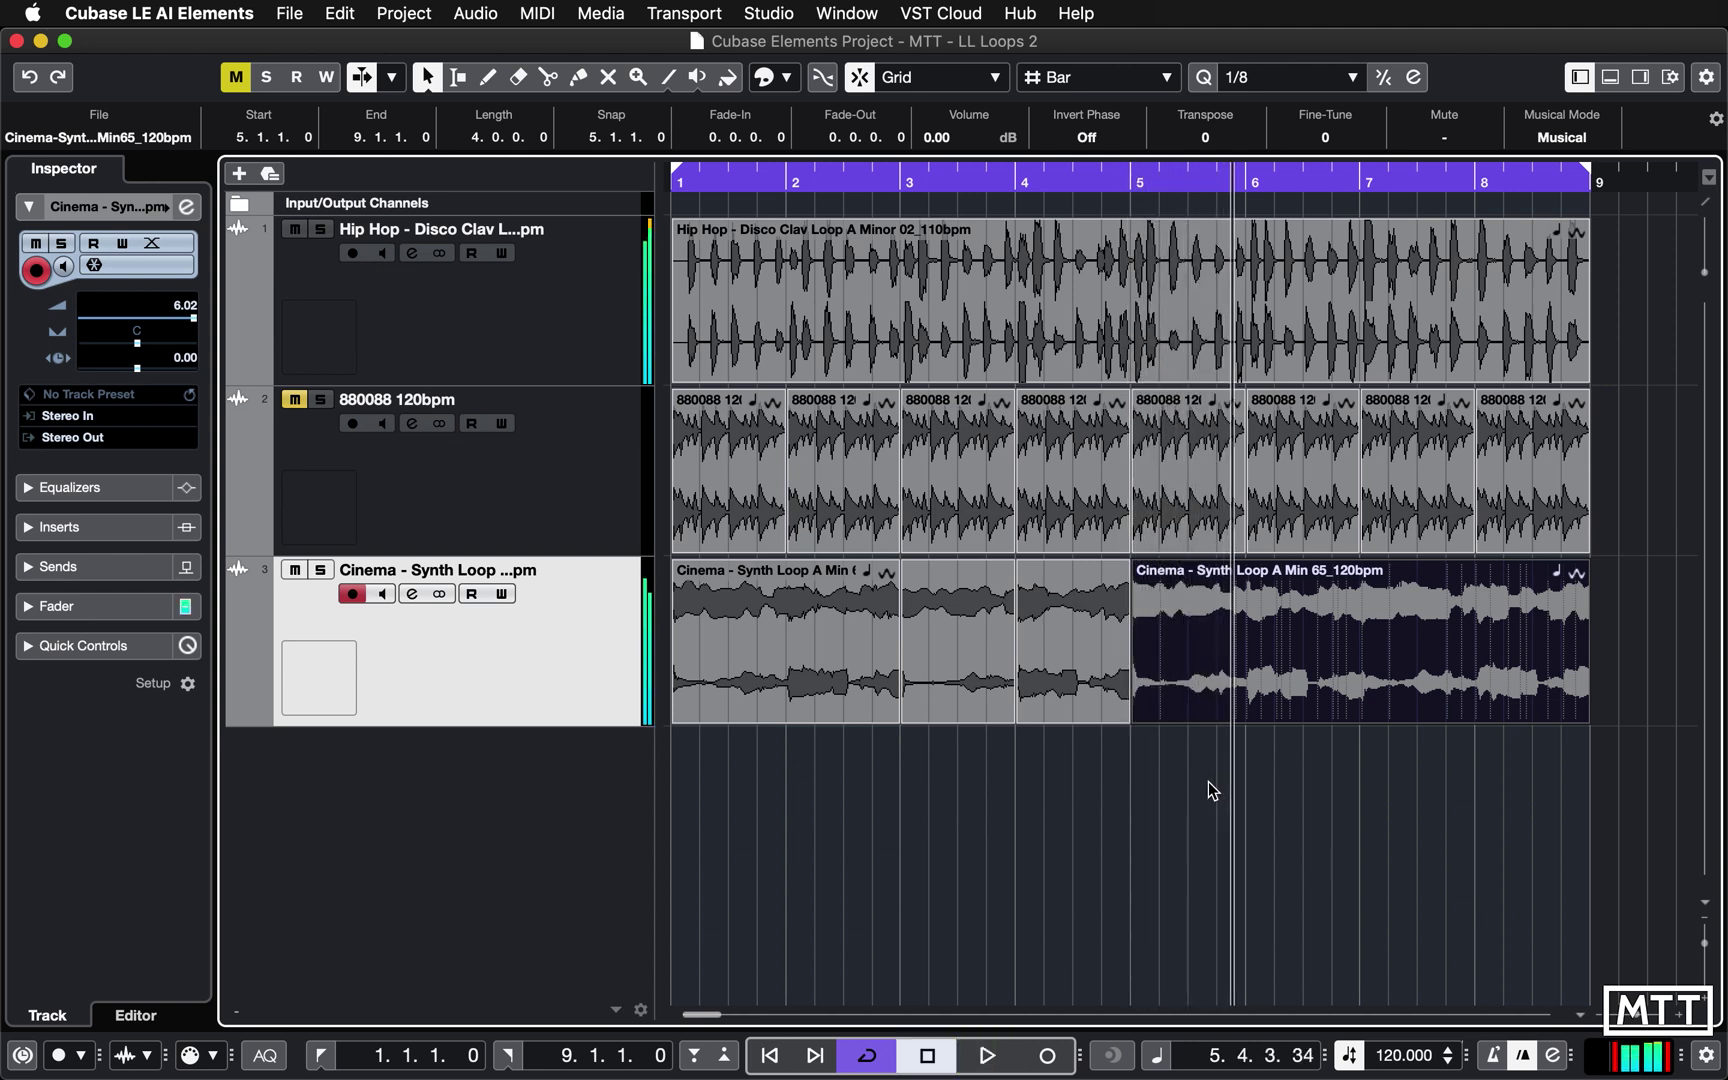
# Cut the synth event at bar 6 and select the bar 5–6 piece.
pyautogui.rightClick(1305, 755)
pyautogui.click(1405, 750)
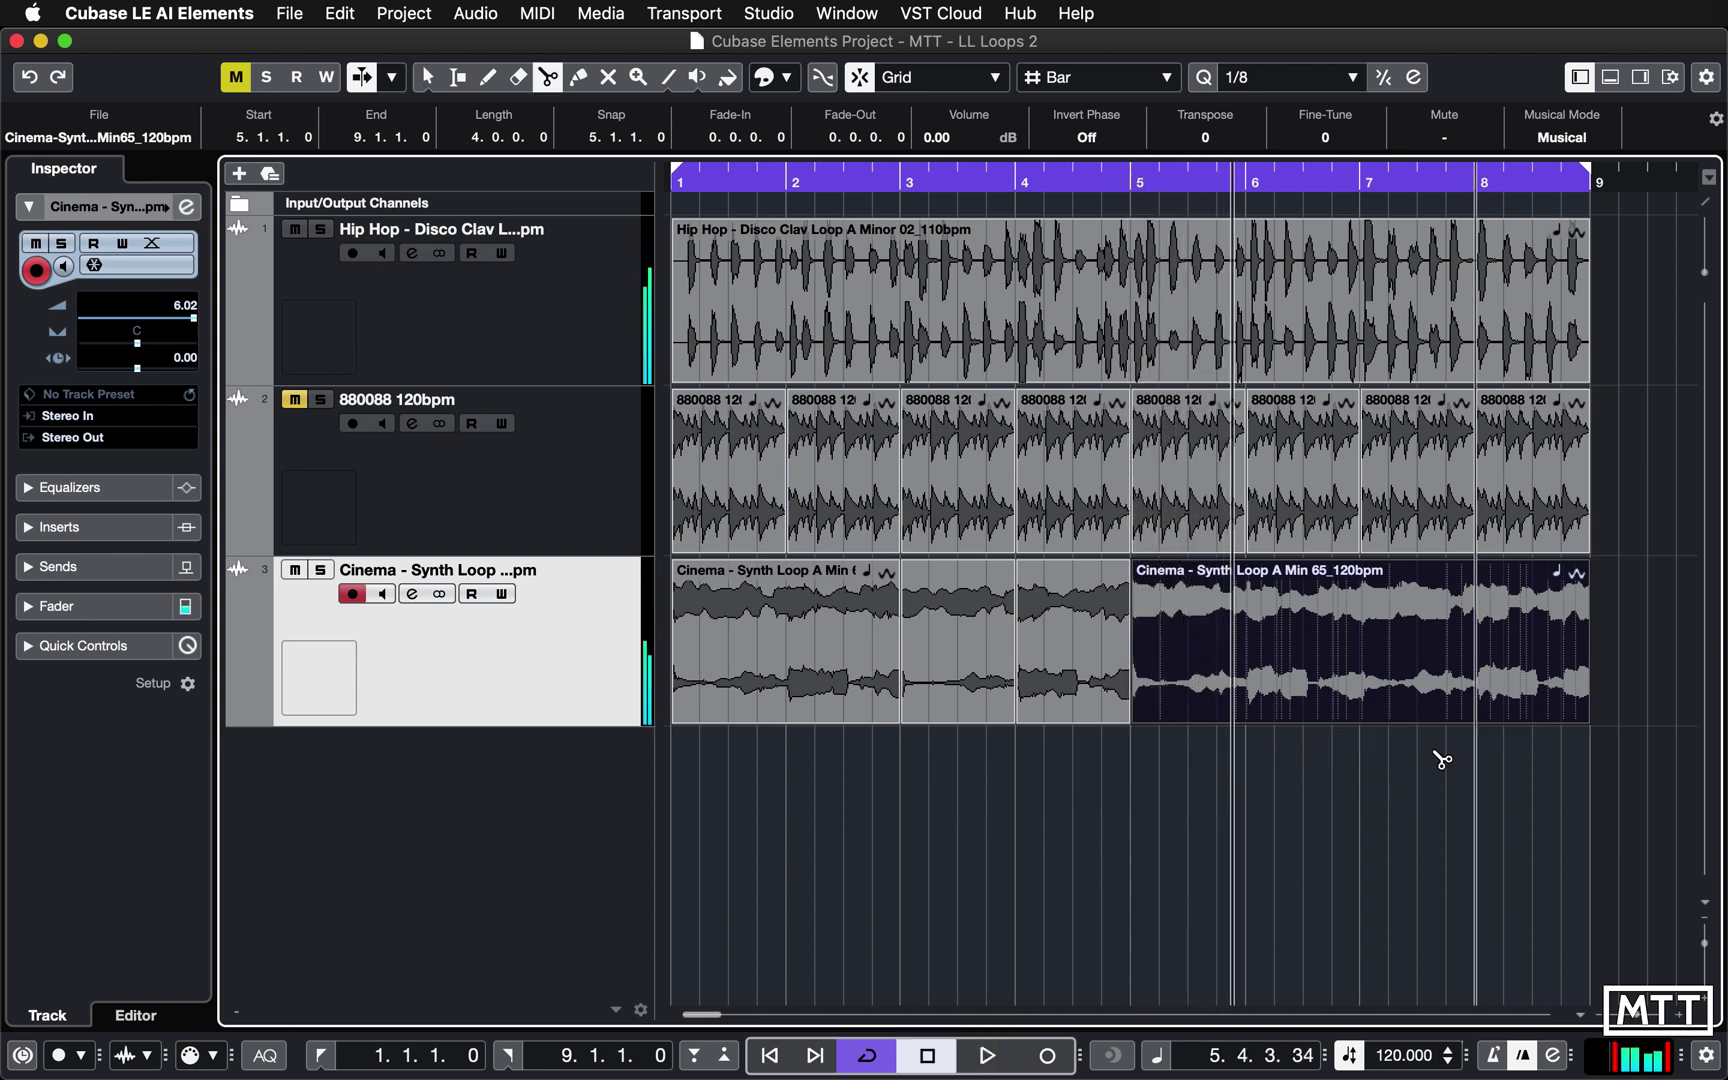
pyautogui.click(1266, 650)
pyautogui.rightClick(1246, 632)
pyautogui.click(1246, 632)
pyautogui.click(1188, 640)
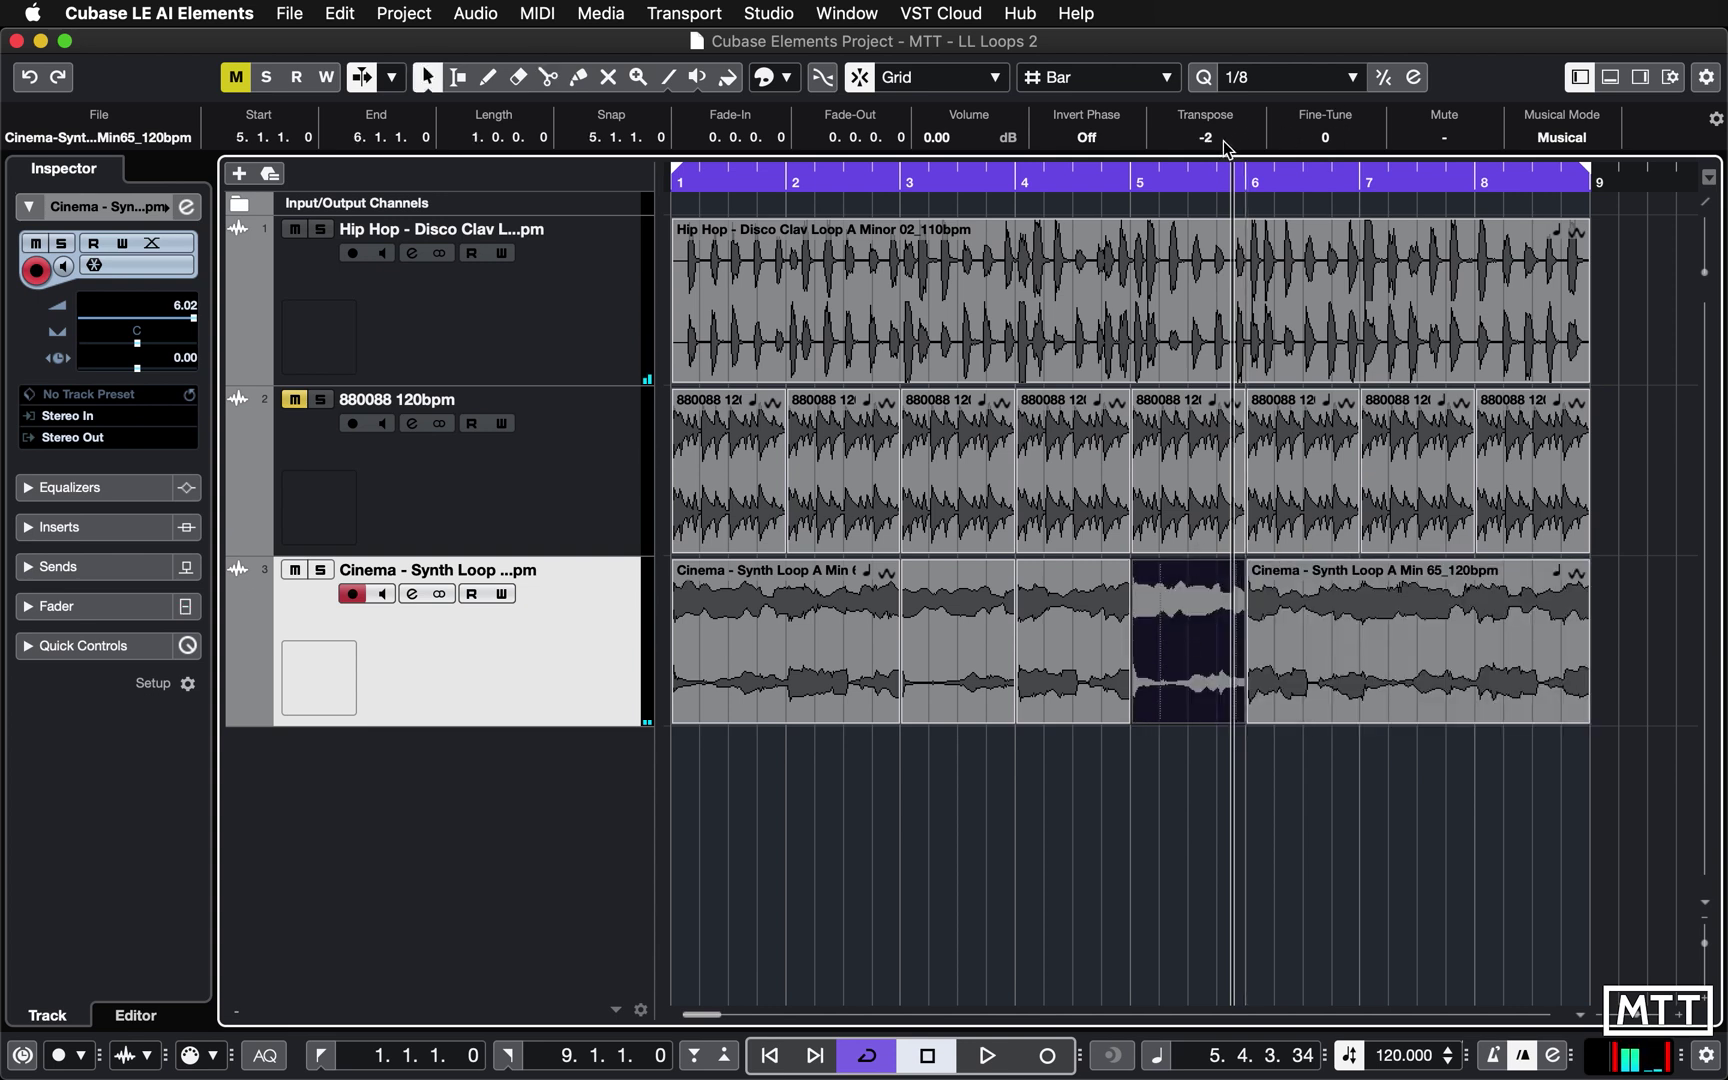
# Play the bar 5 piece from bar 5, change its Transpose to -3, and play it again.
pyautogui.click(1129, 186)
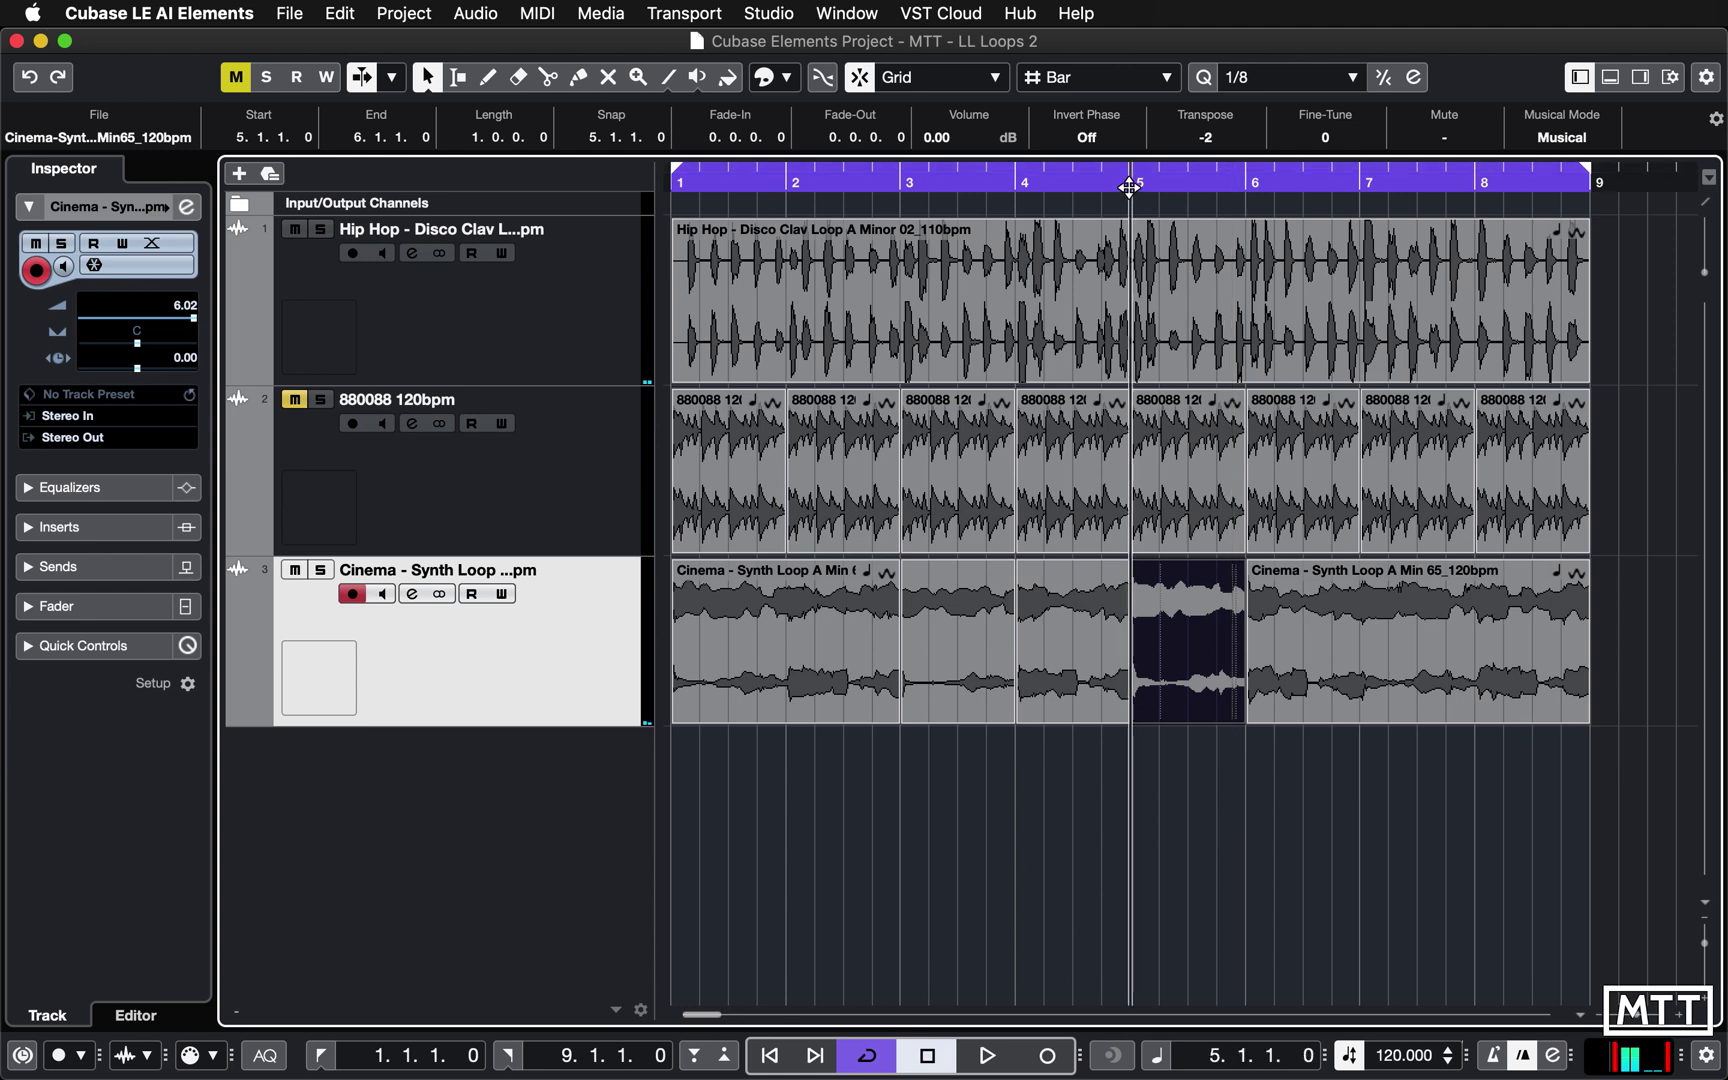
pyautogui.press('space')
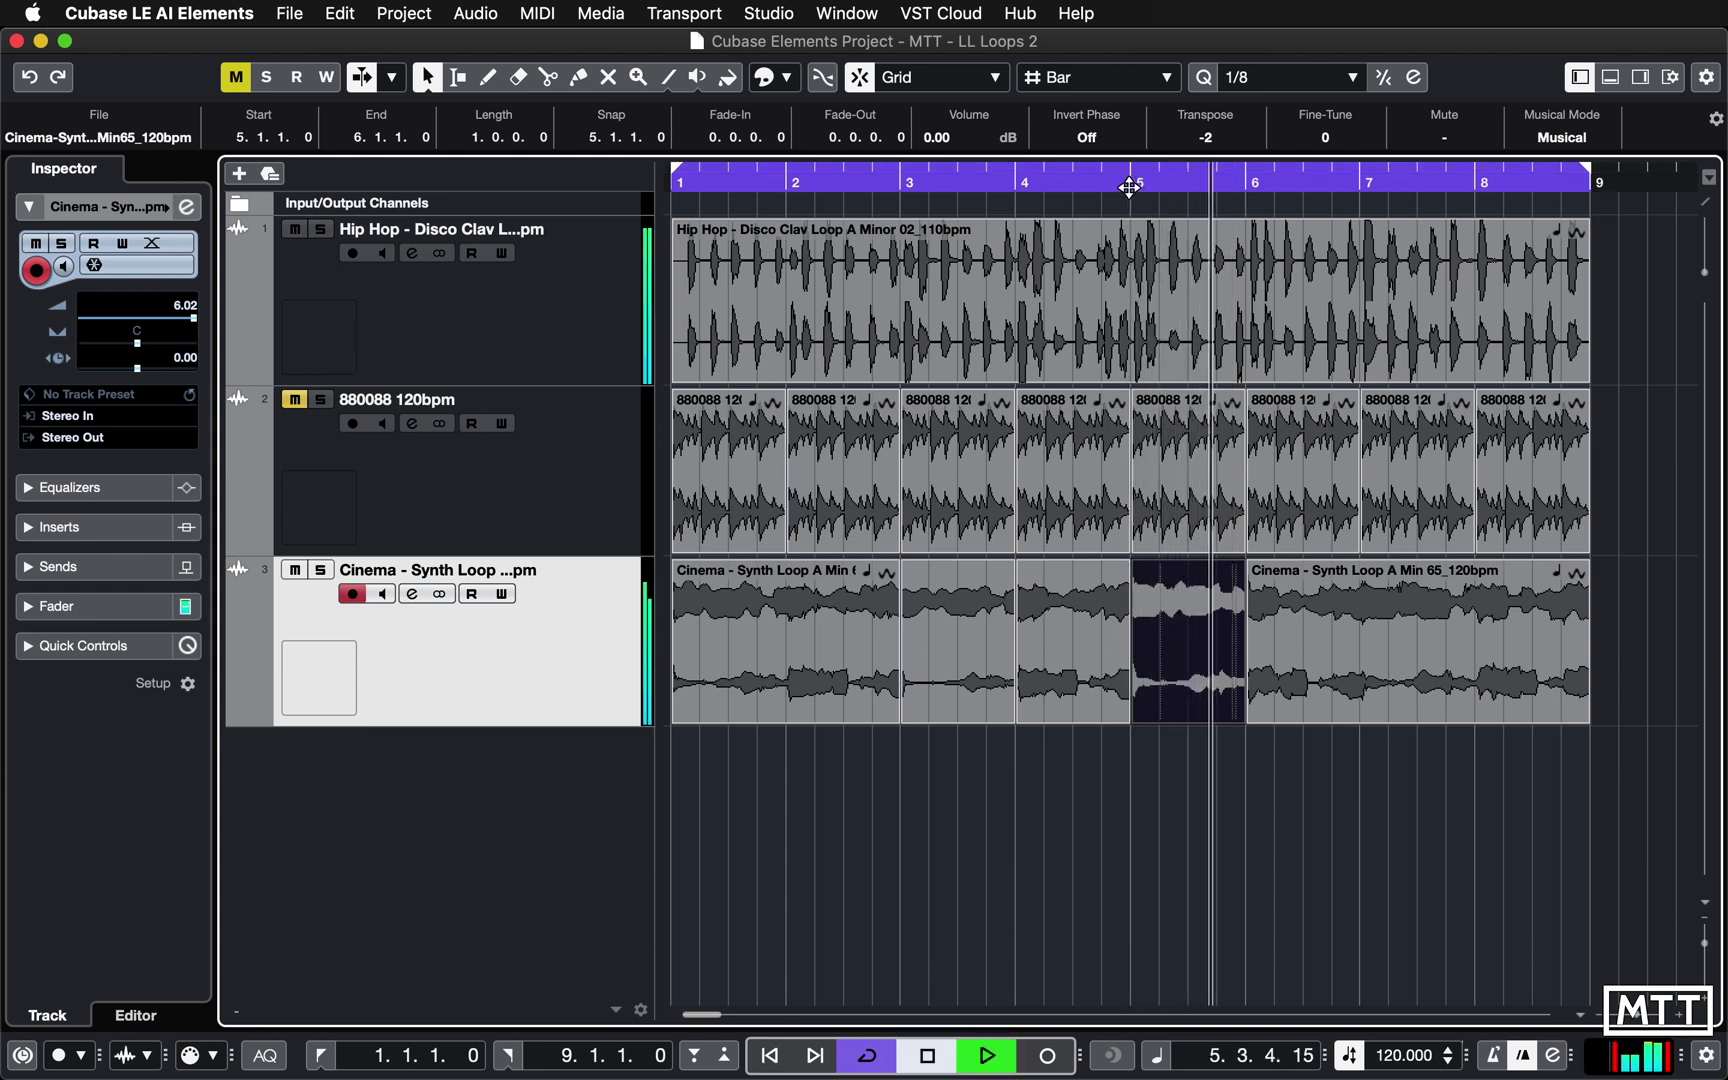
pyautogui.press('space')
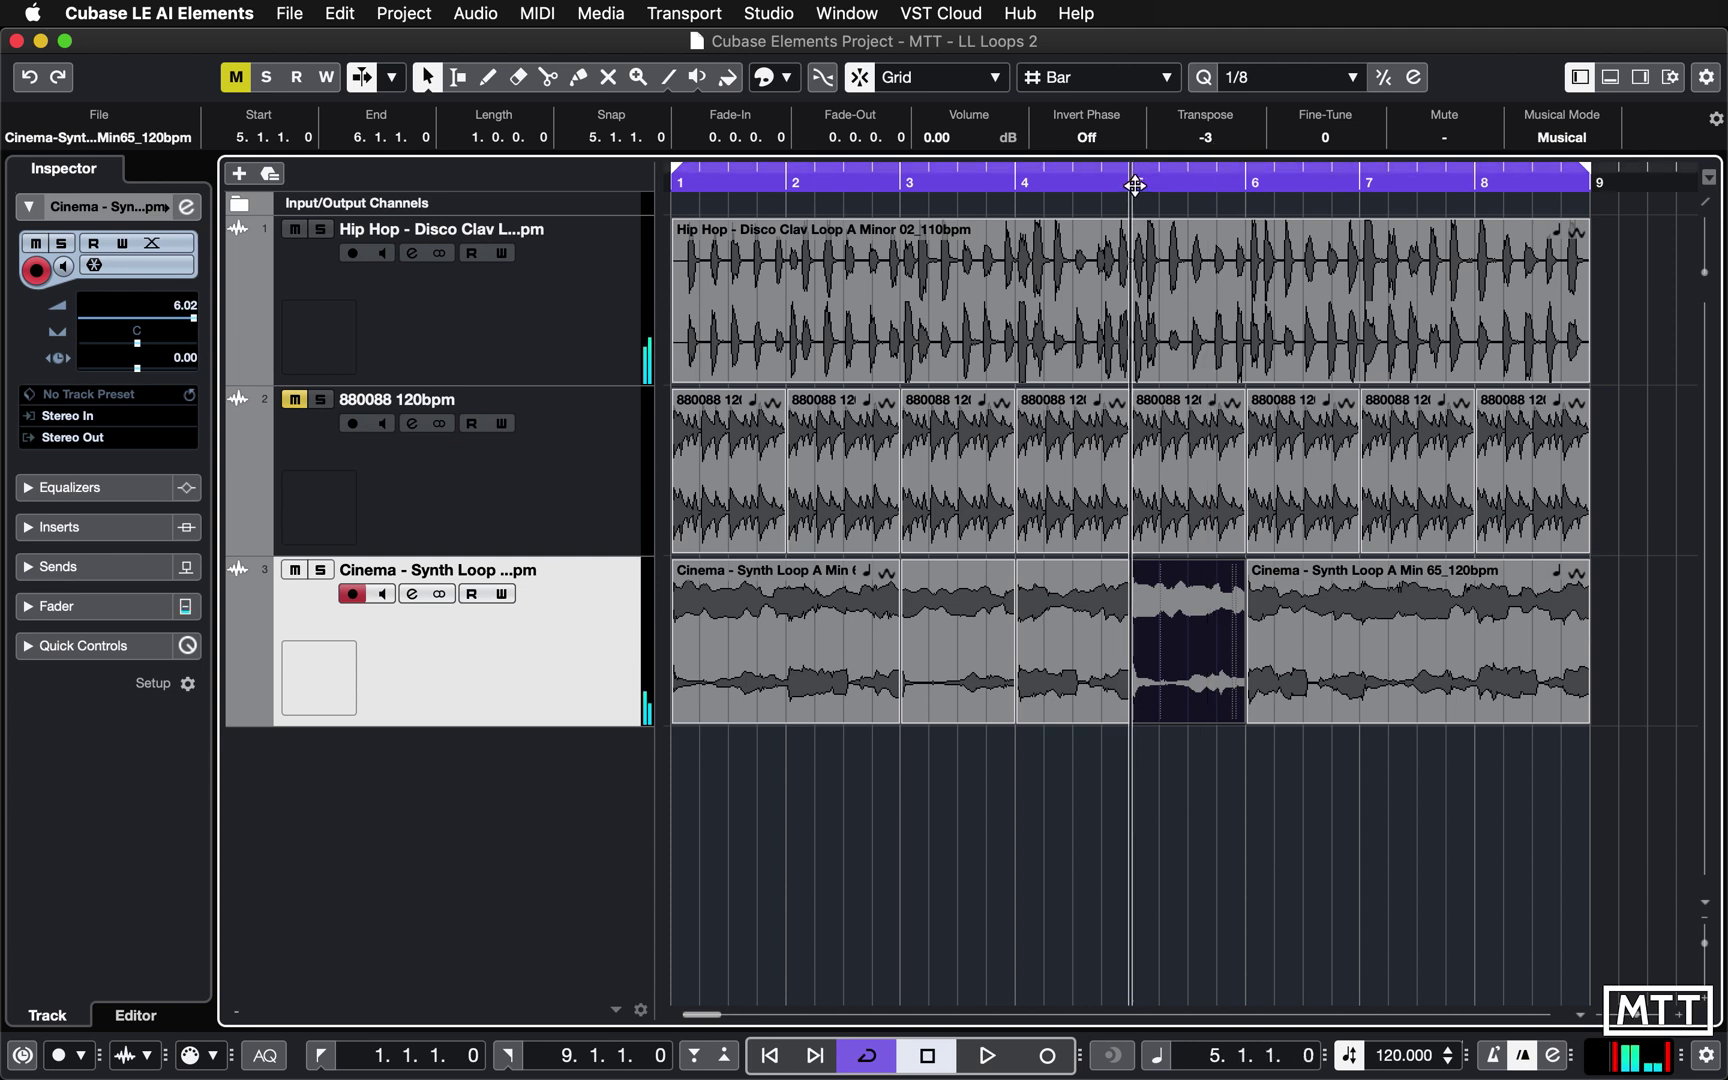
pyautogui.press('space')
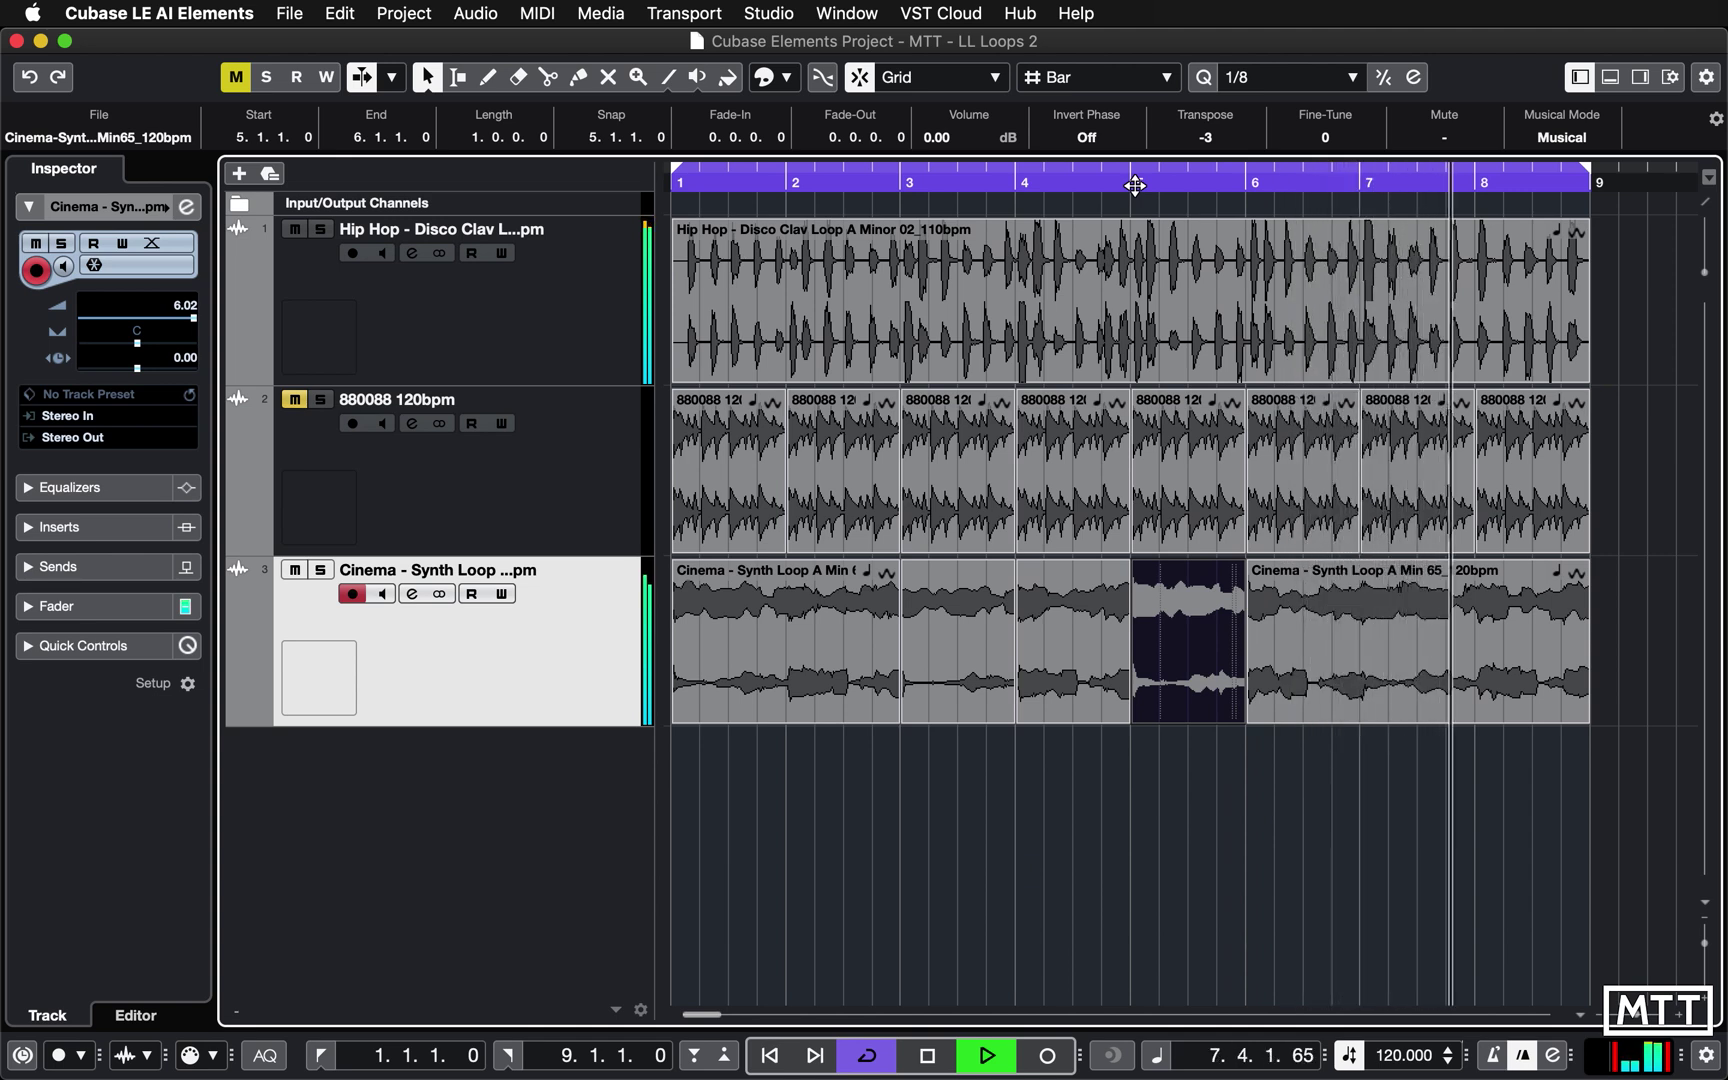
pyautogui.press('space')
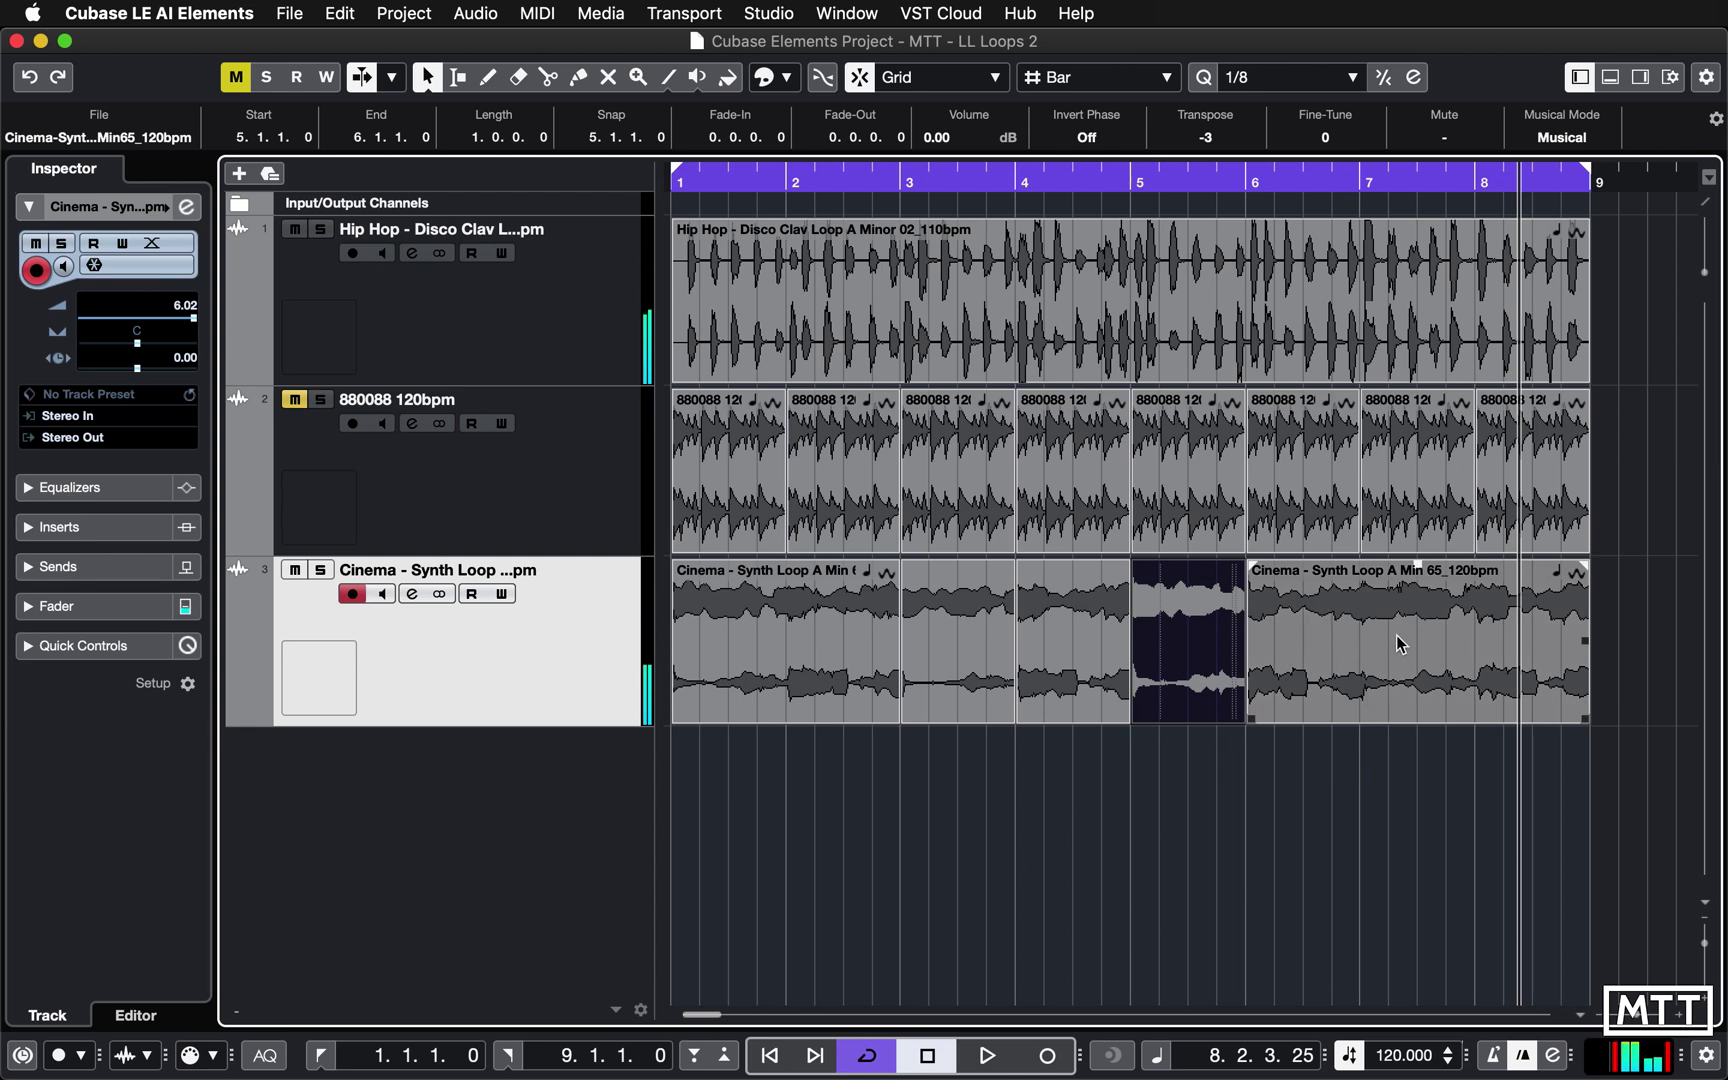
# Cut the synth loop at bar 8 and play from bar 7 to check the cut.
pyautogui.rightClick(1540, 622)
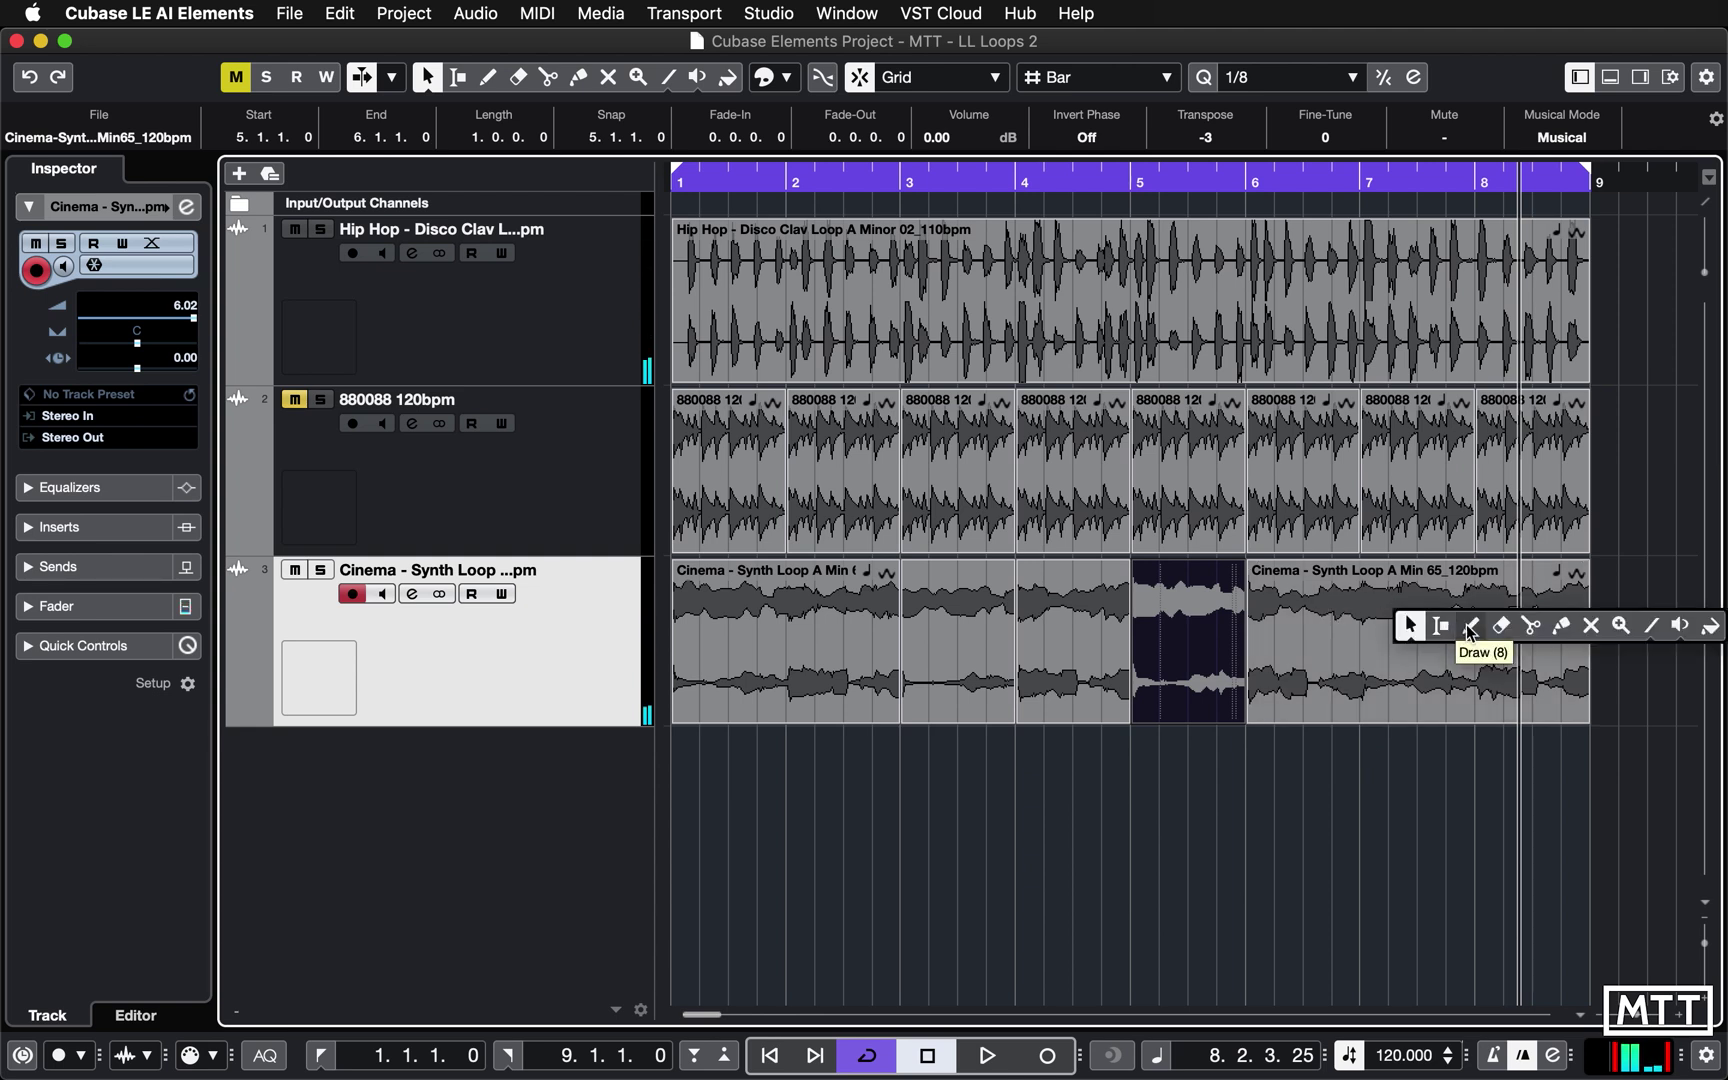
pyautogui.click(1550, 632)
pyautogui.click(1492, 636)
pyautogui.rightClick(1446, 787)
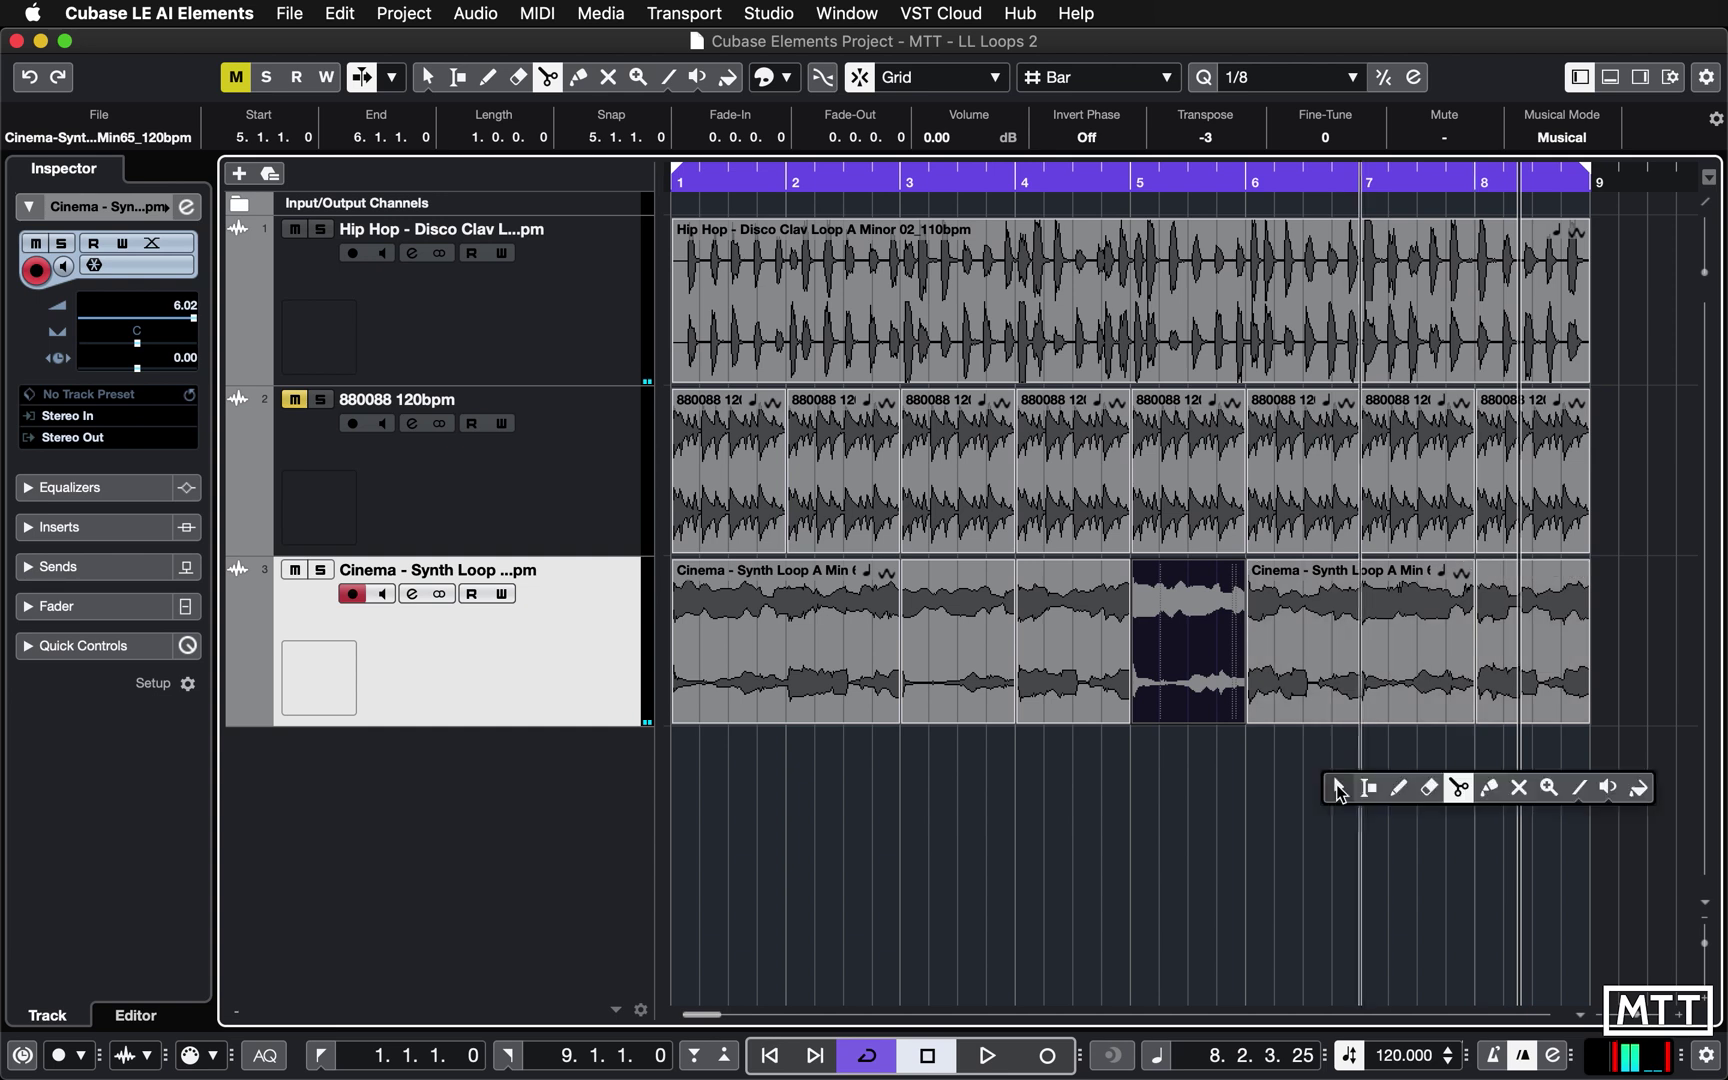
pyautogui.click(1336, 787)
pyautogui.click(1505, 673)
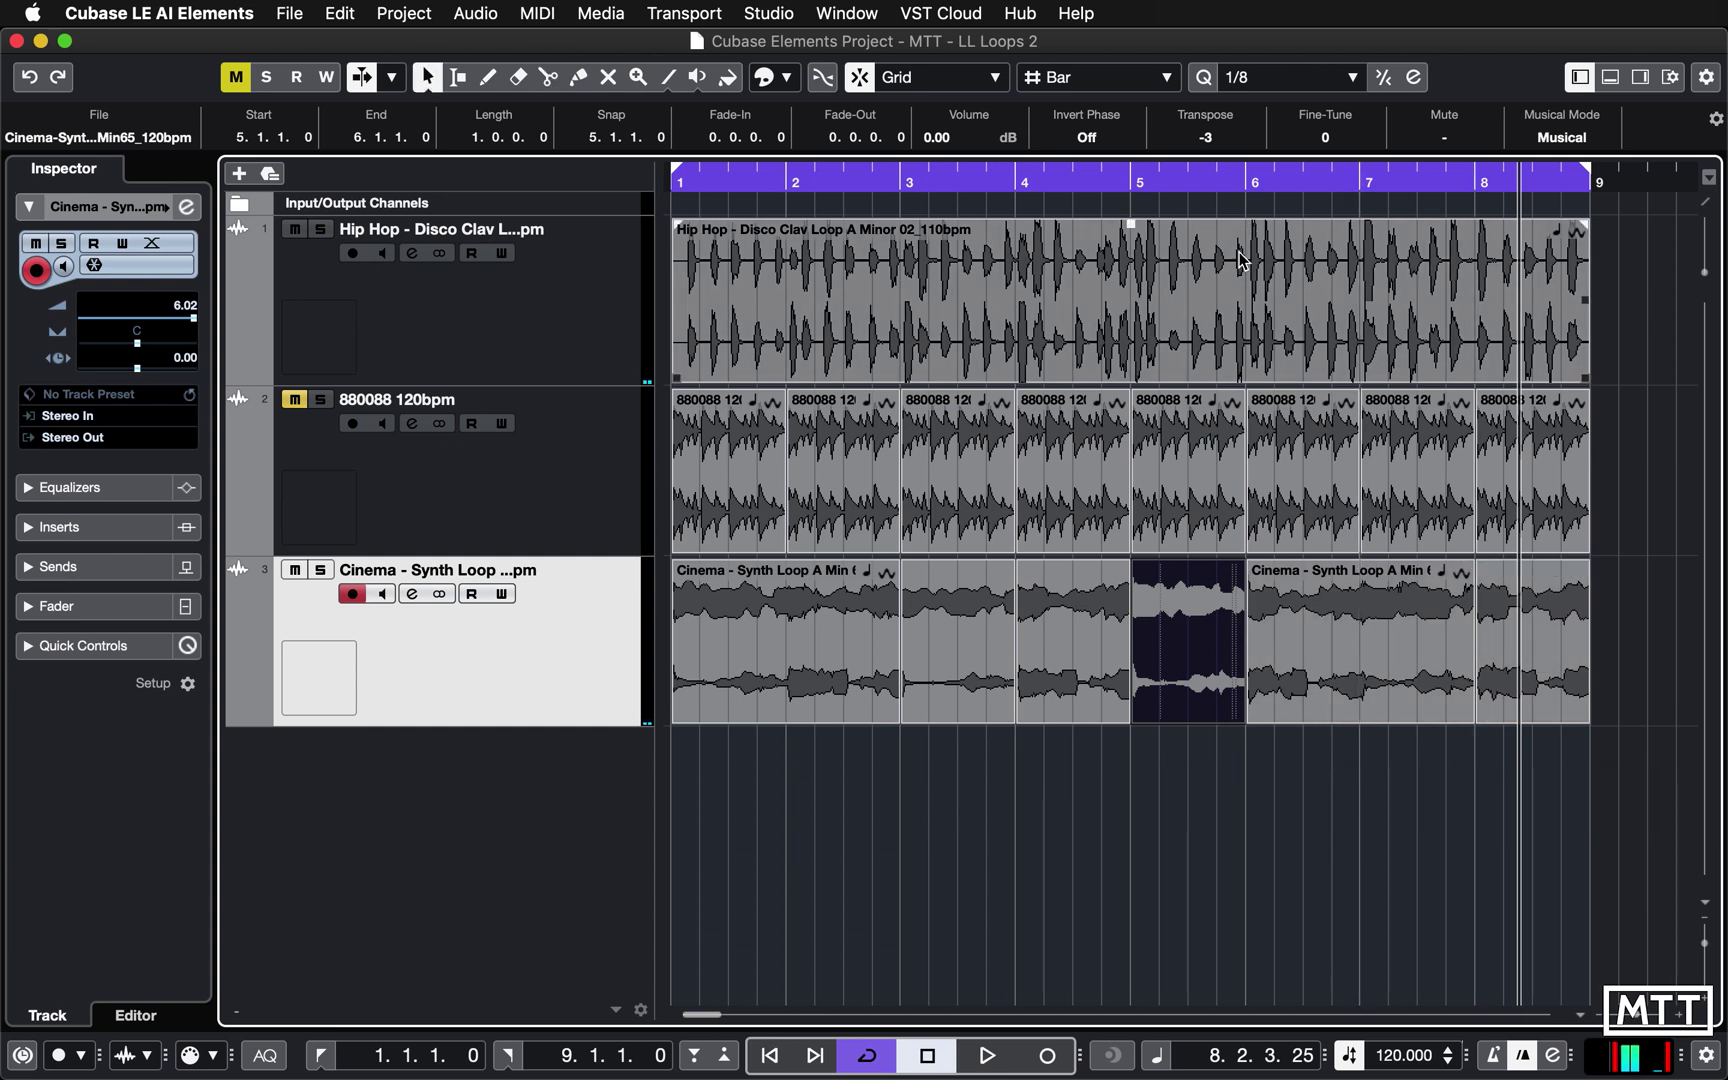
pyautogui.click(1320, 181)
pyautogui.press('space')
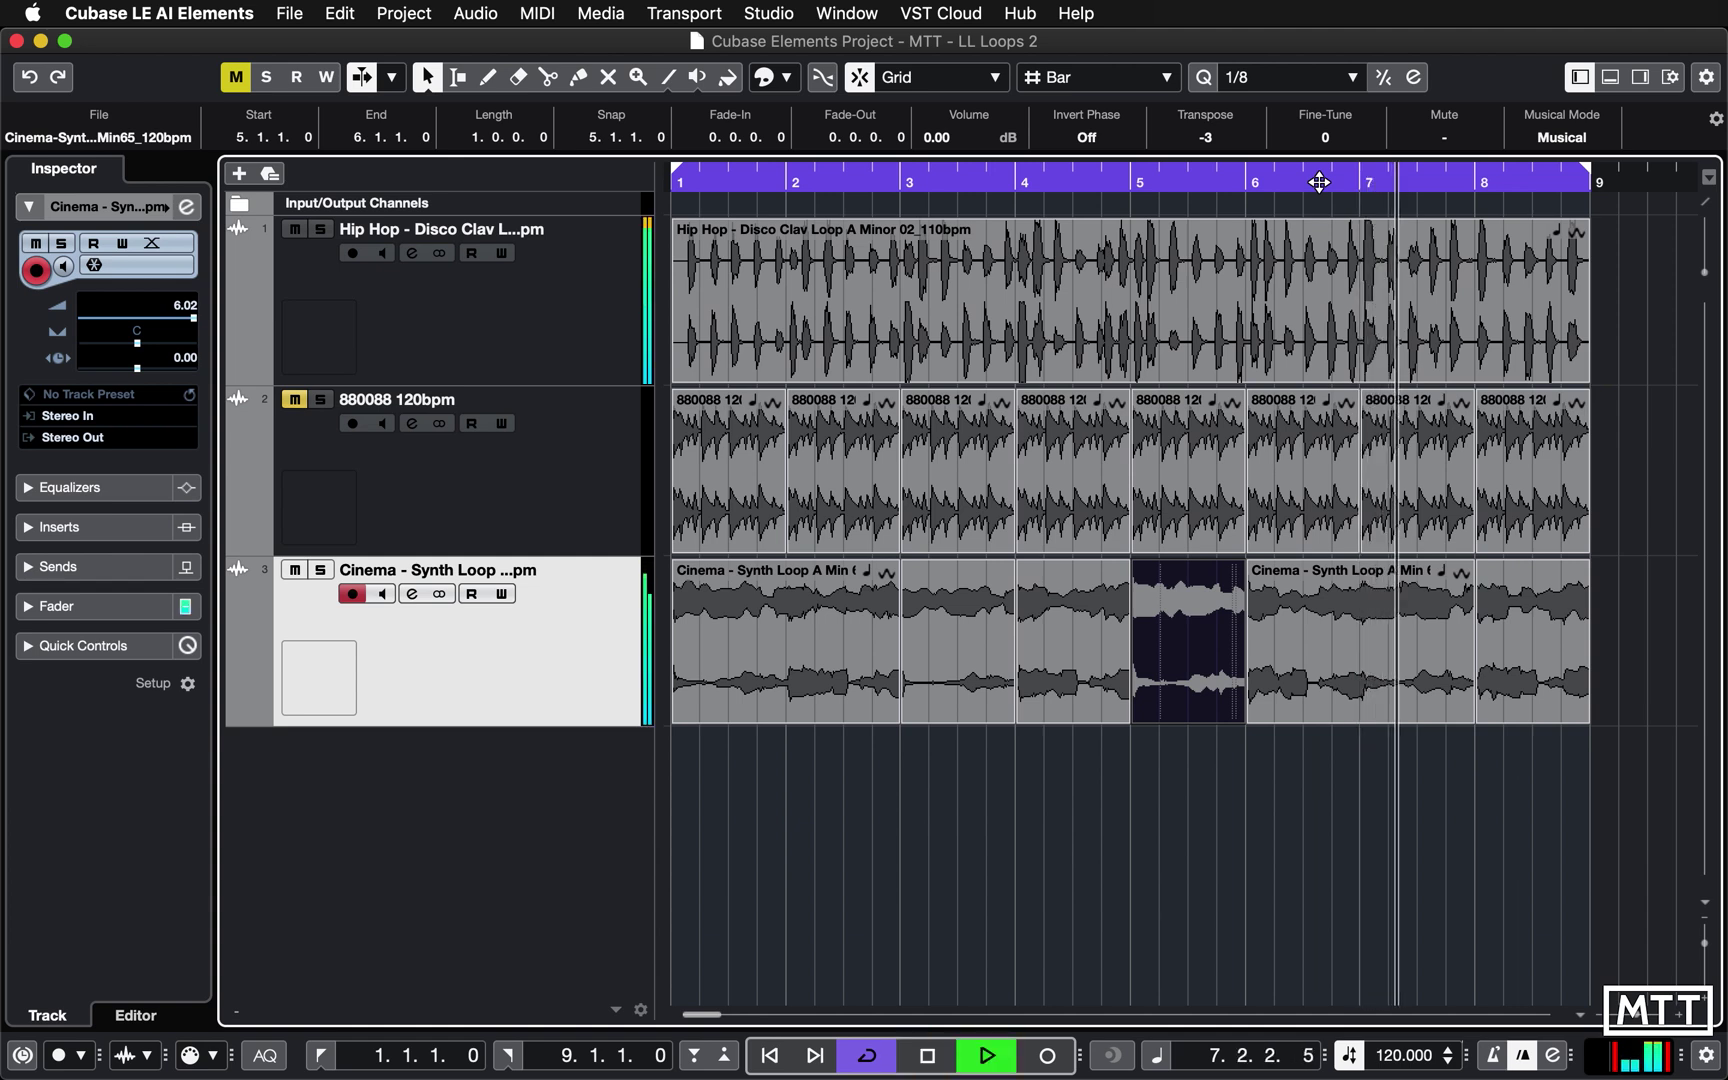
pyautogui.press('space')
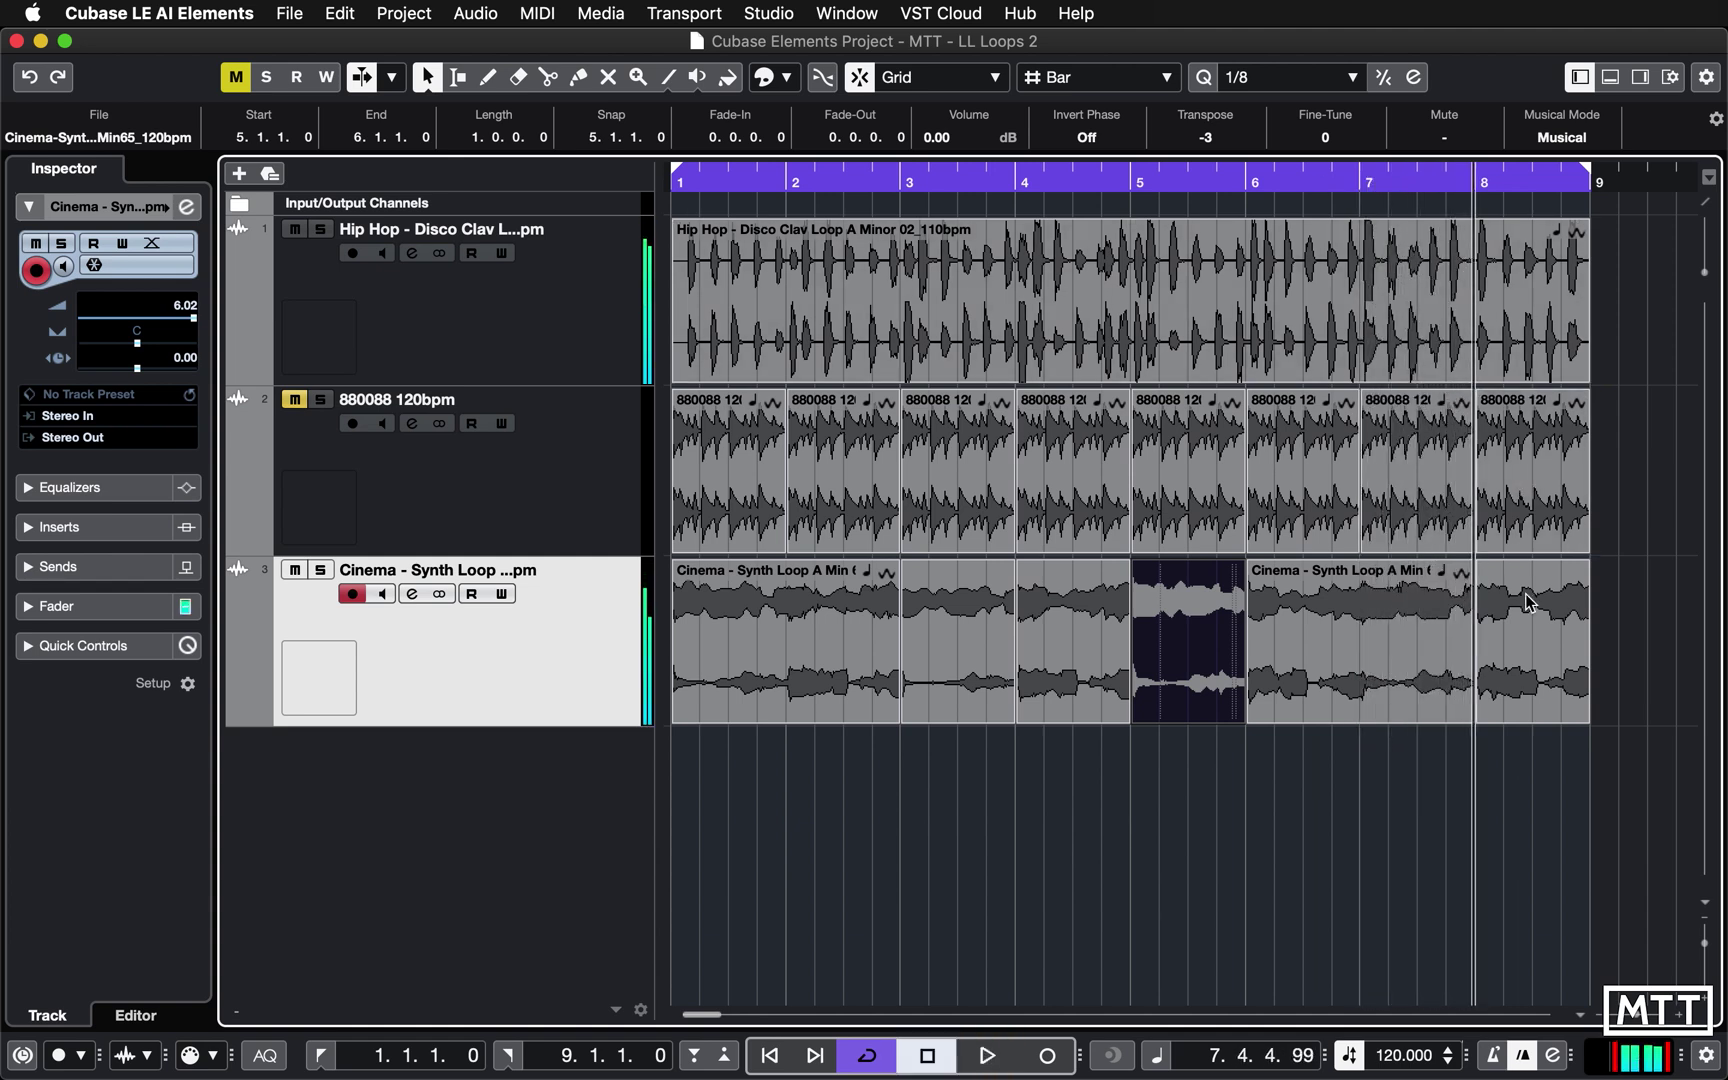
# Scroll the bar 8 piece's Transpose up to +2 and play it from bar 8.
pyautogui.click(1526, 593)
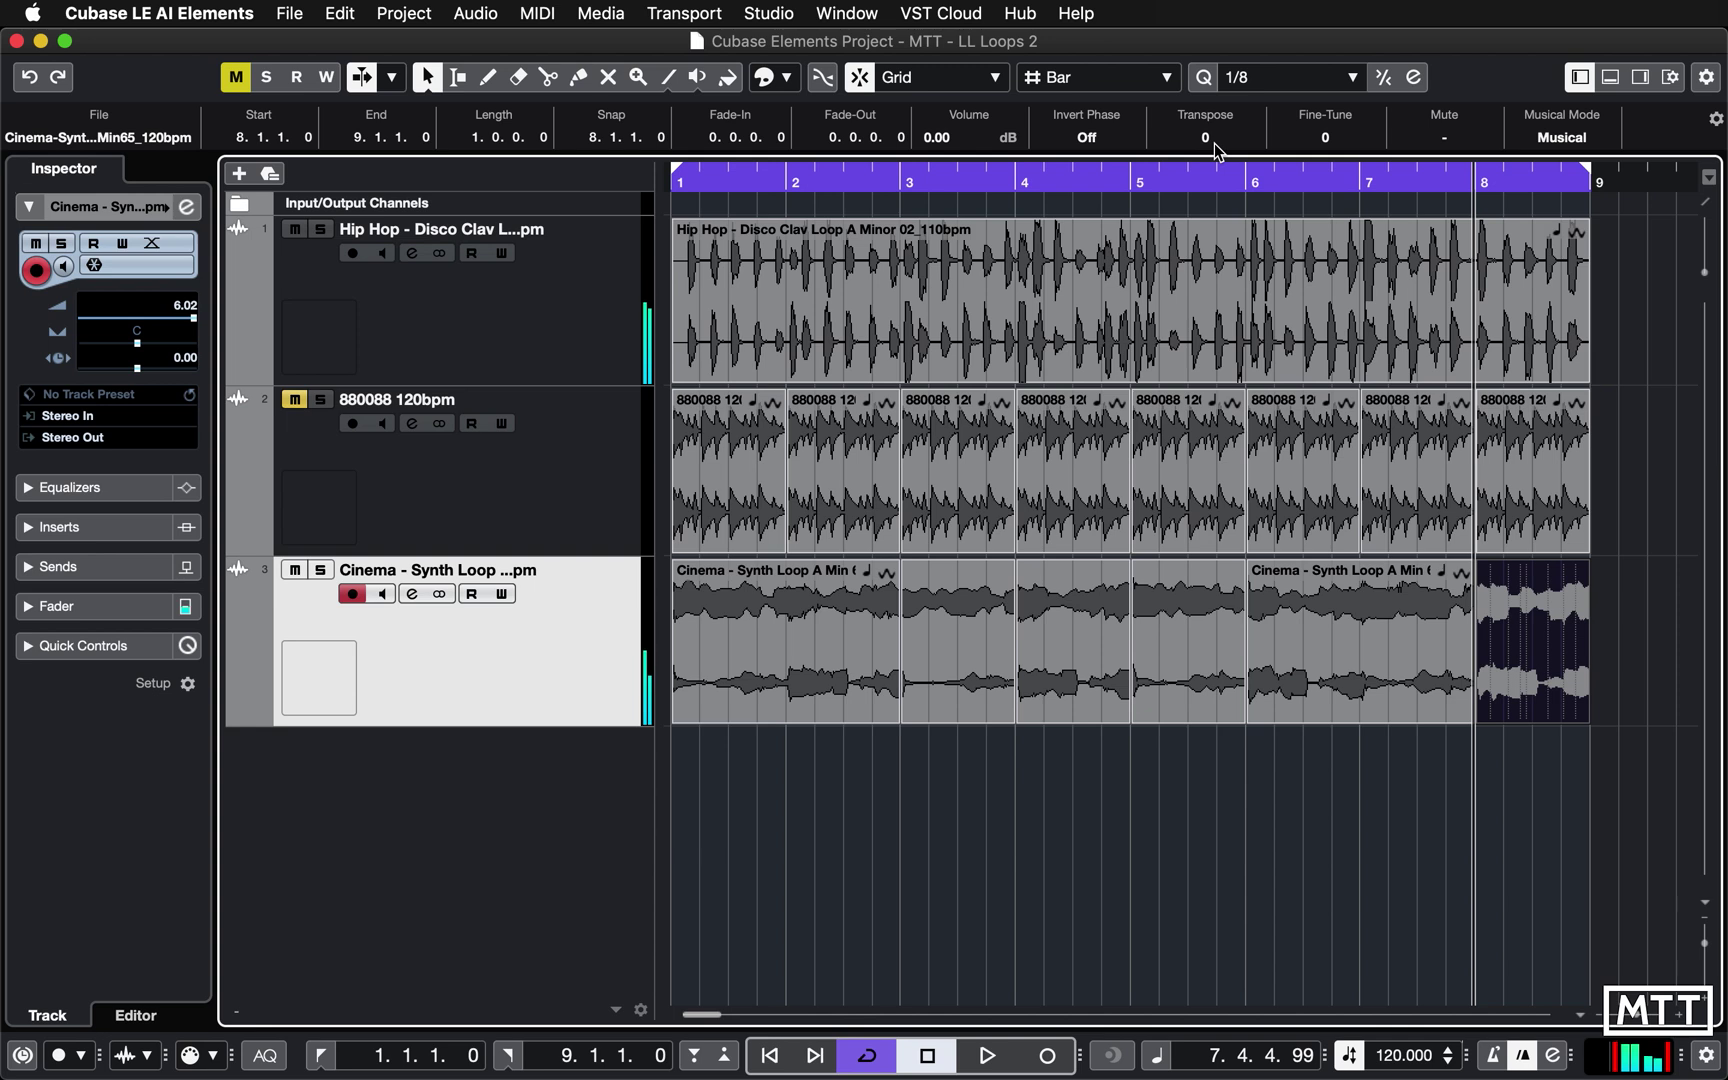
pyautogui.scroll(2, 1216, 140)
pyautogui.click(1432, 183)
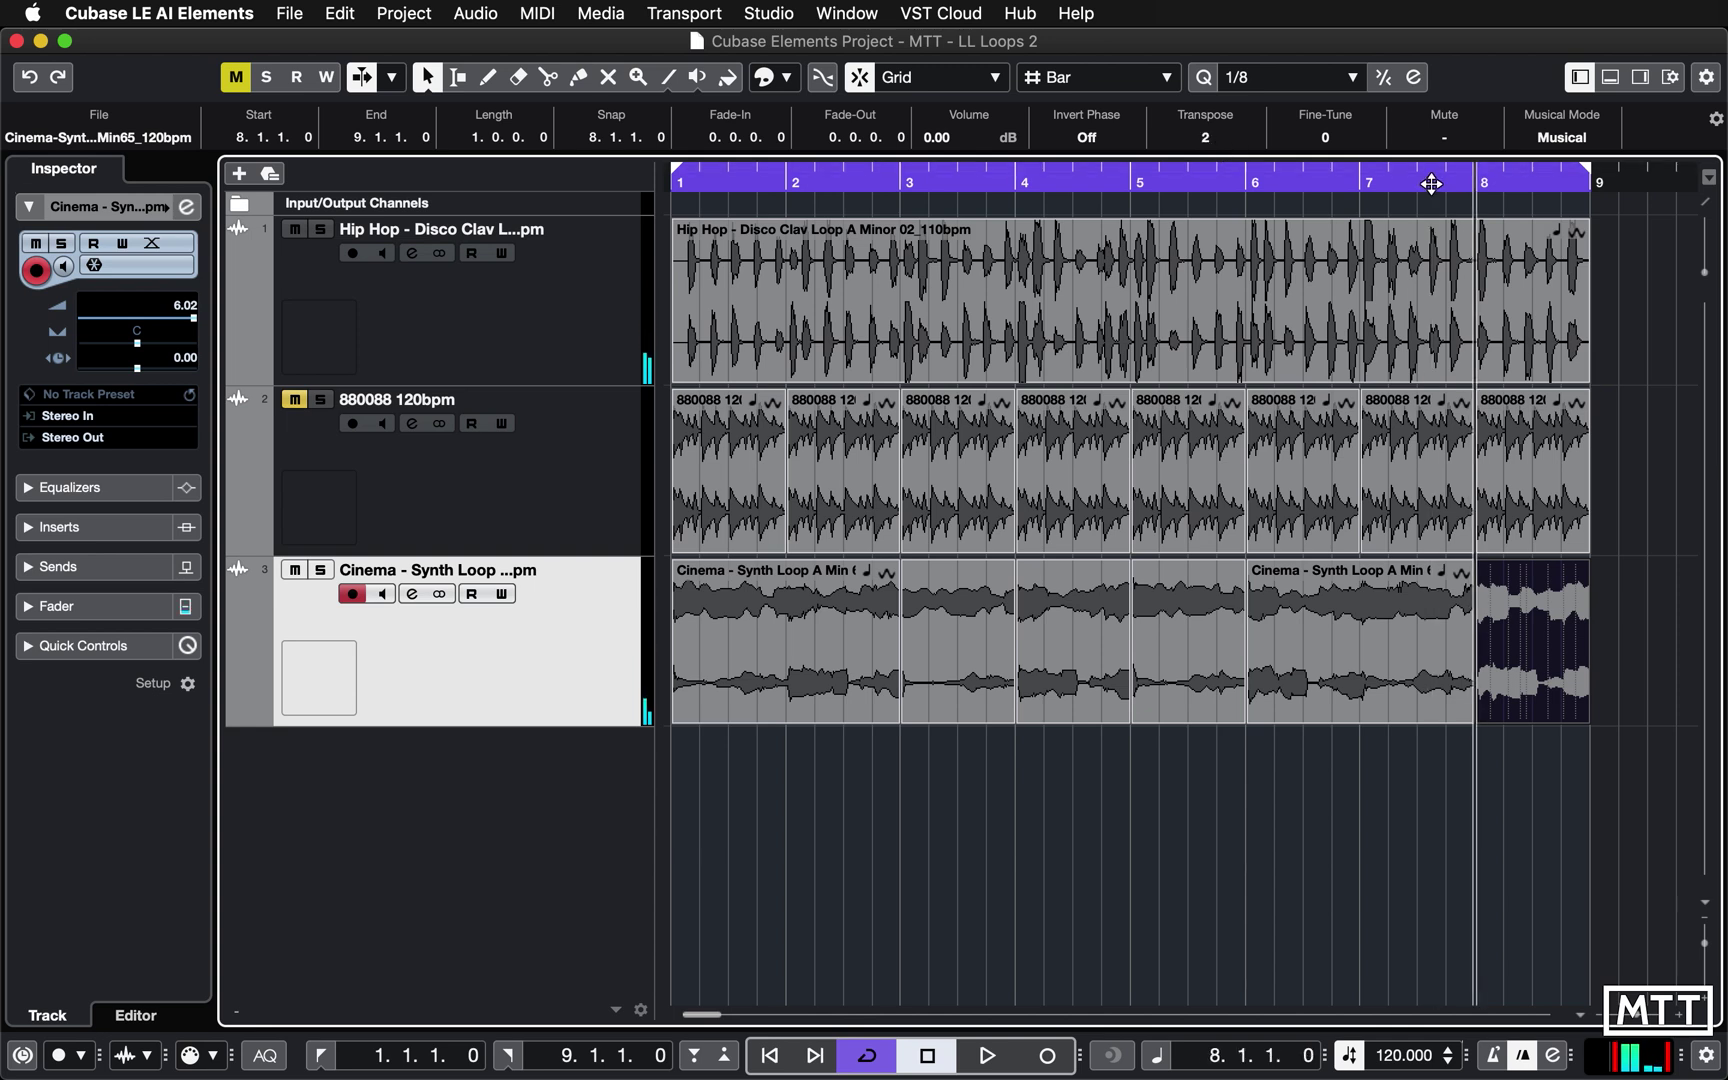
pyautogui.press('space')
pyautogui.press('space')
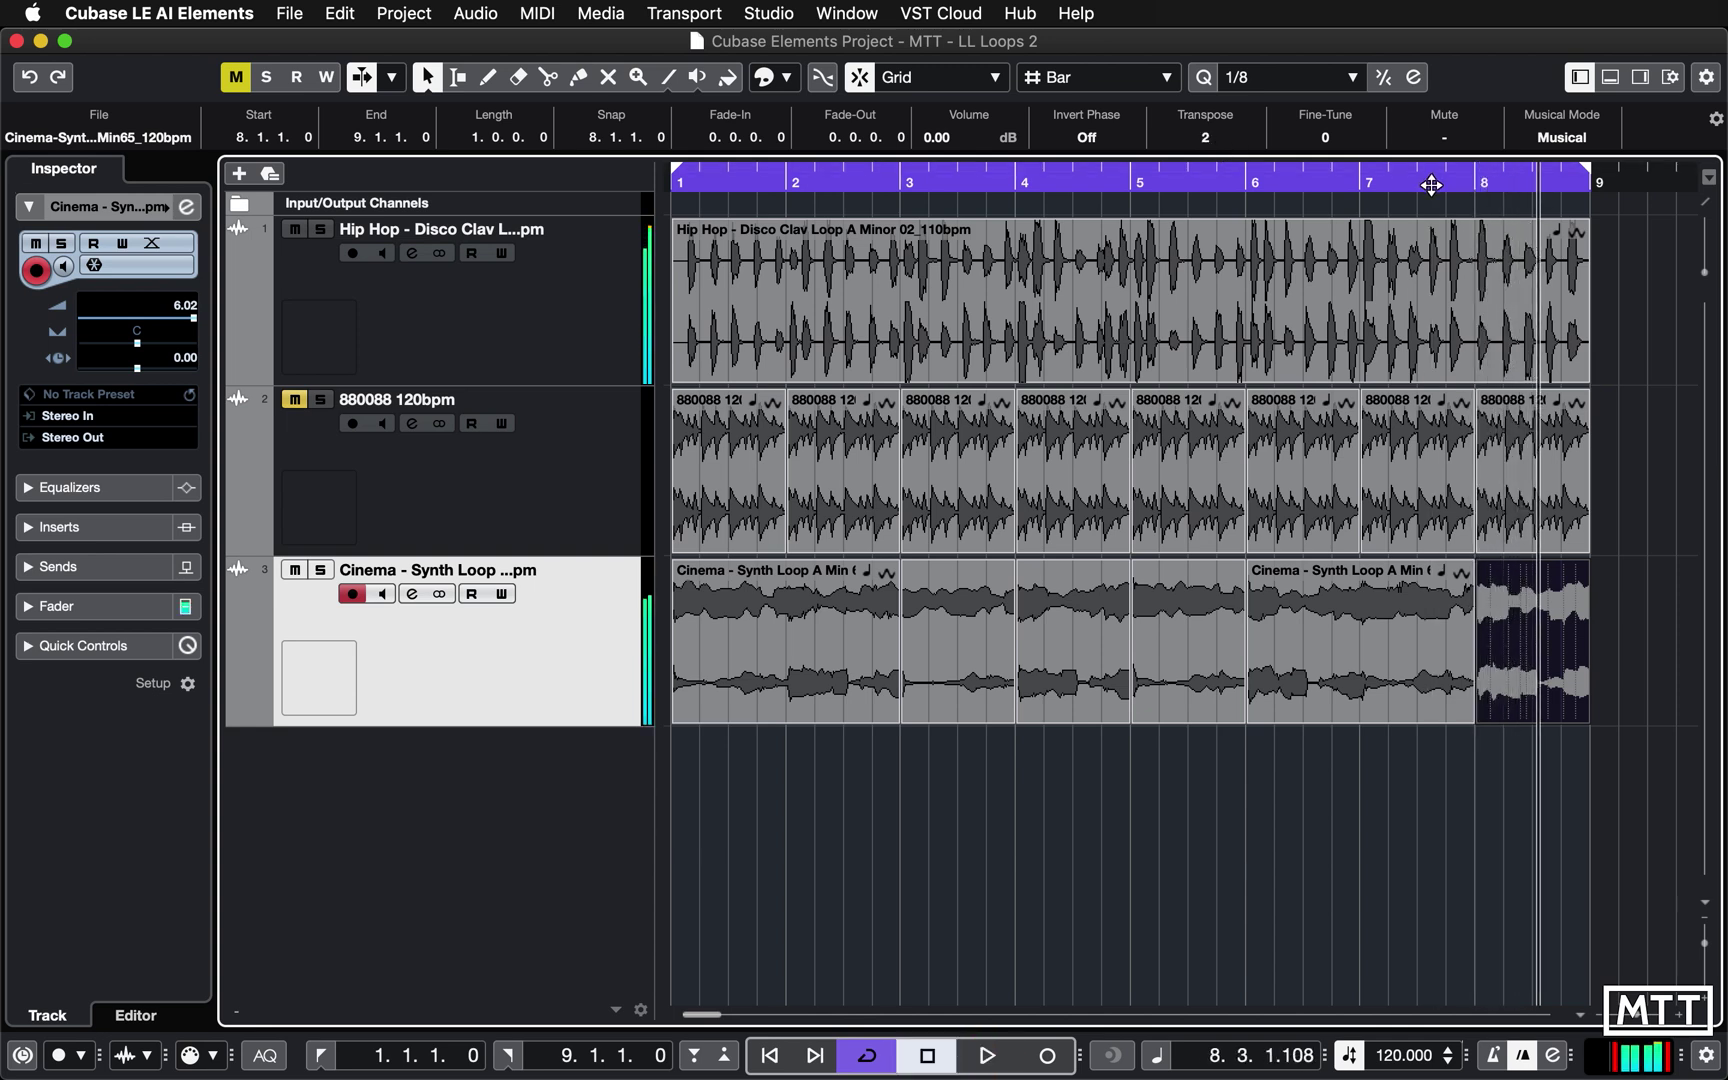
pyautogui.press('Home')
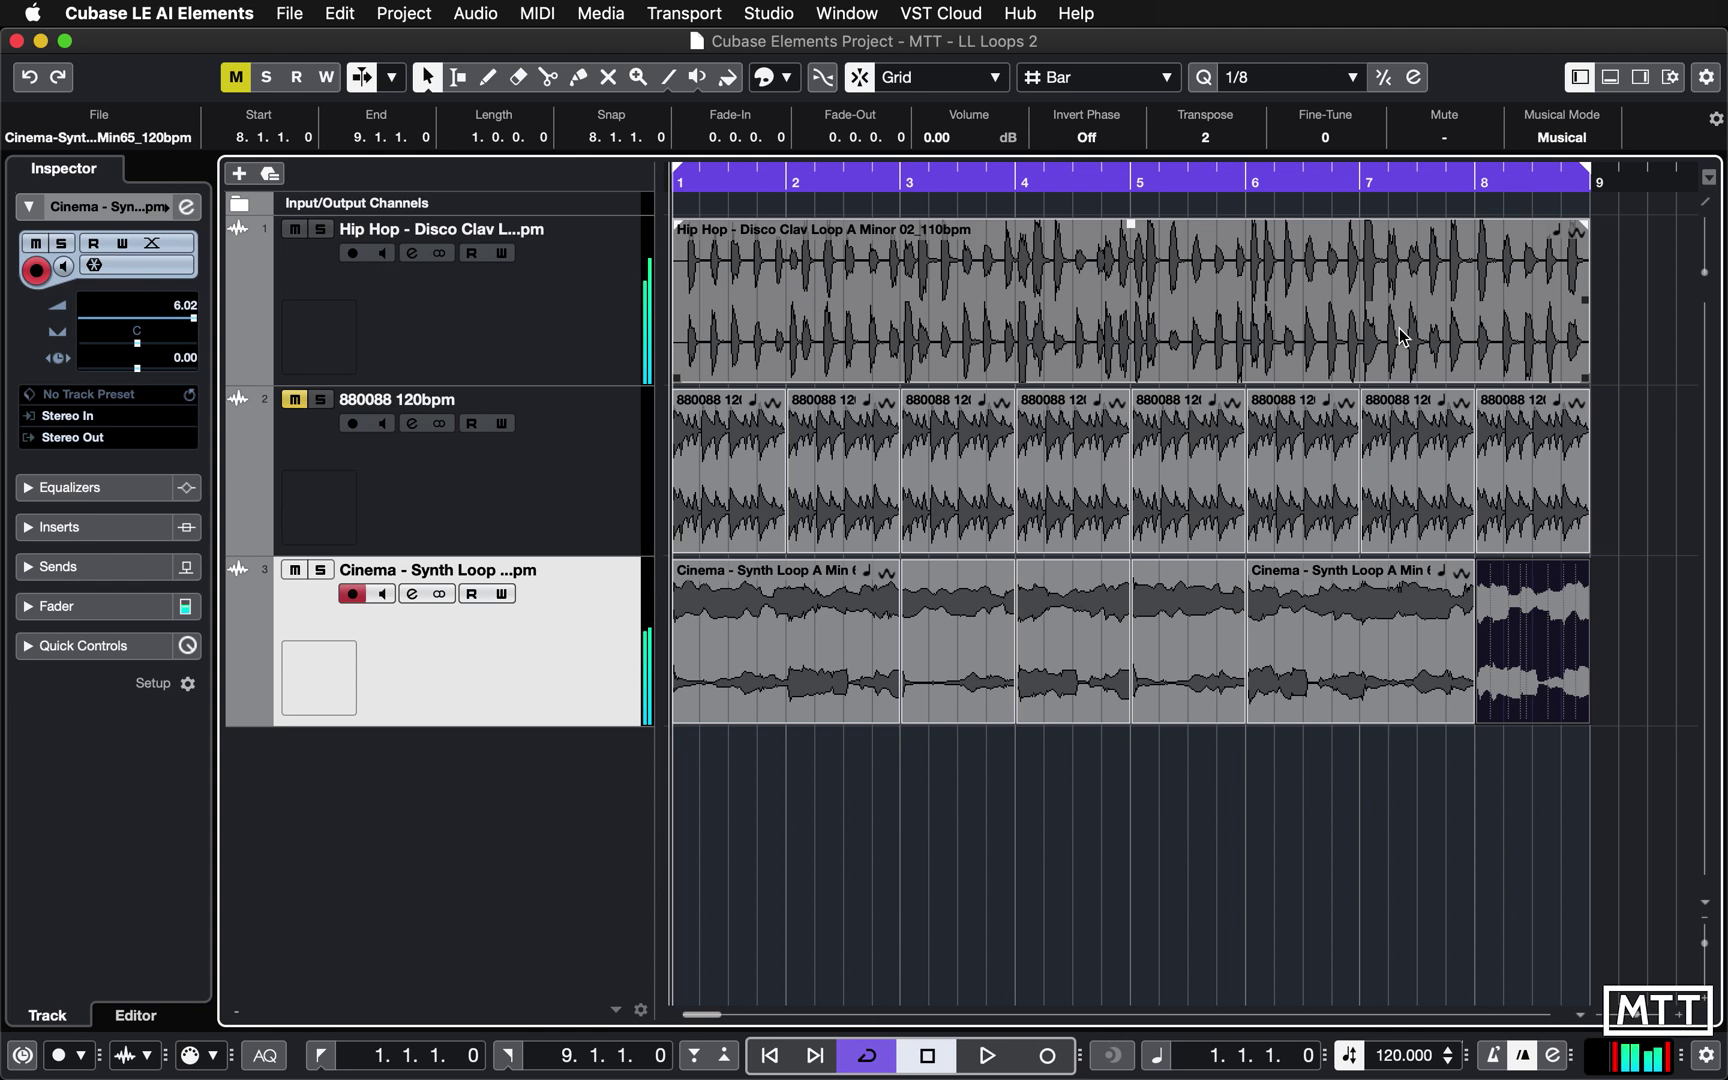
# Play the whole arrangement from the start, then replay from bar 2 into bar 3.
pyautogui.click(1049, 820)
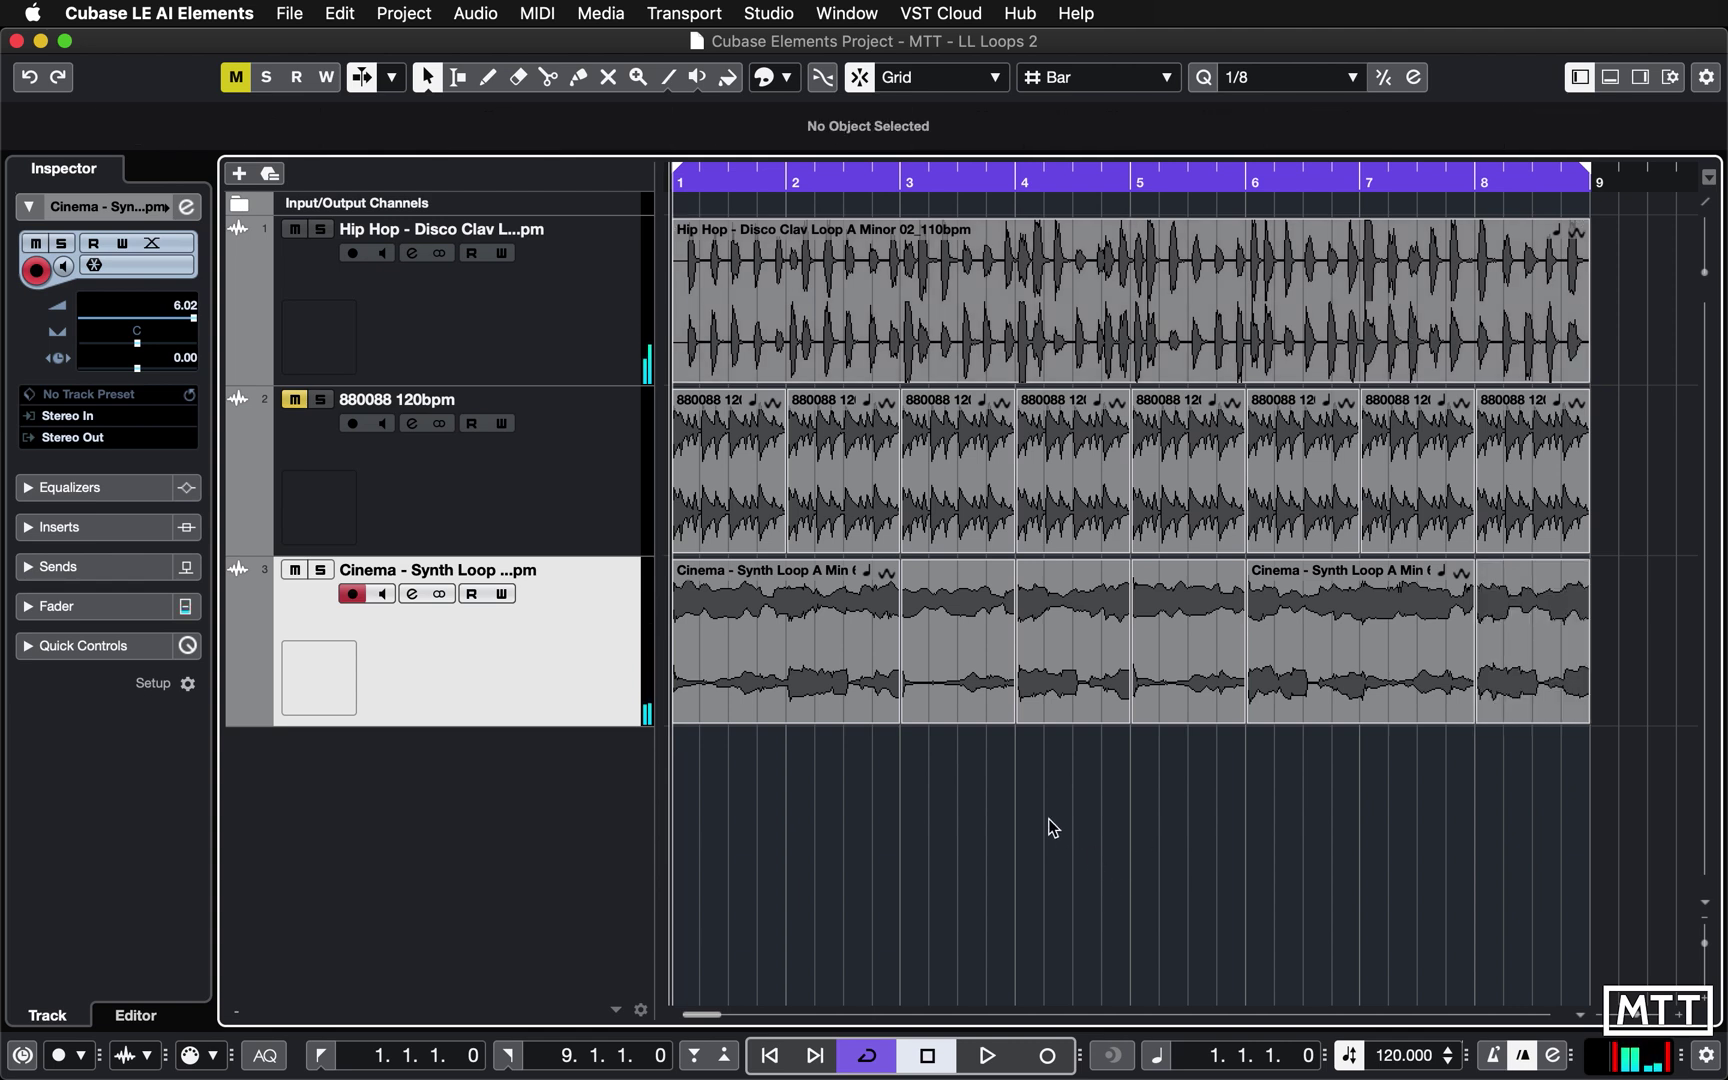
pyautogui.press('space')
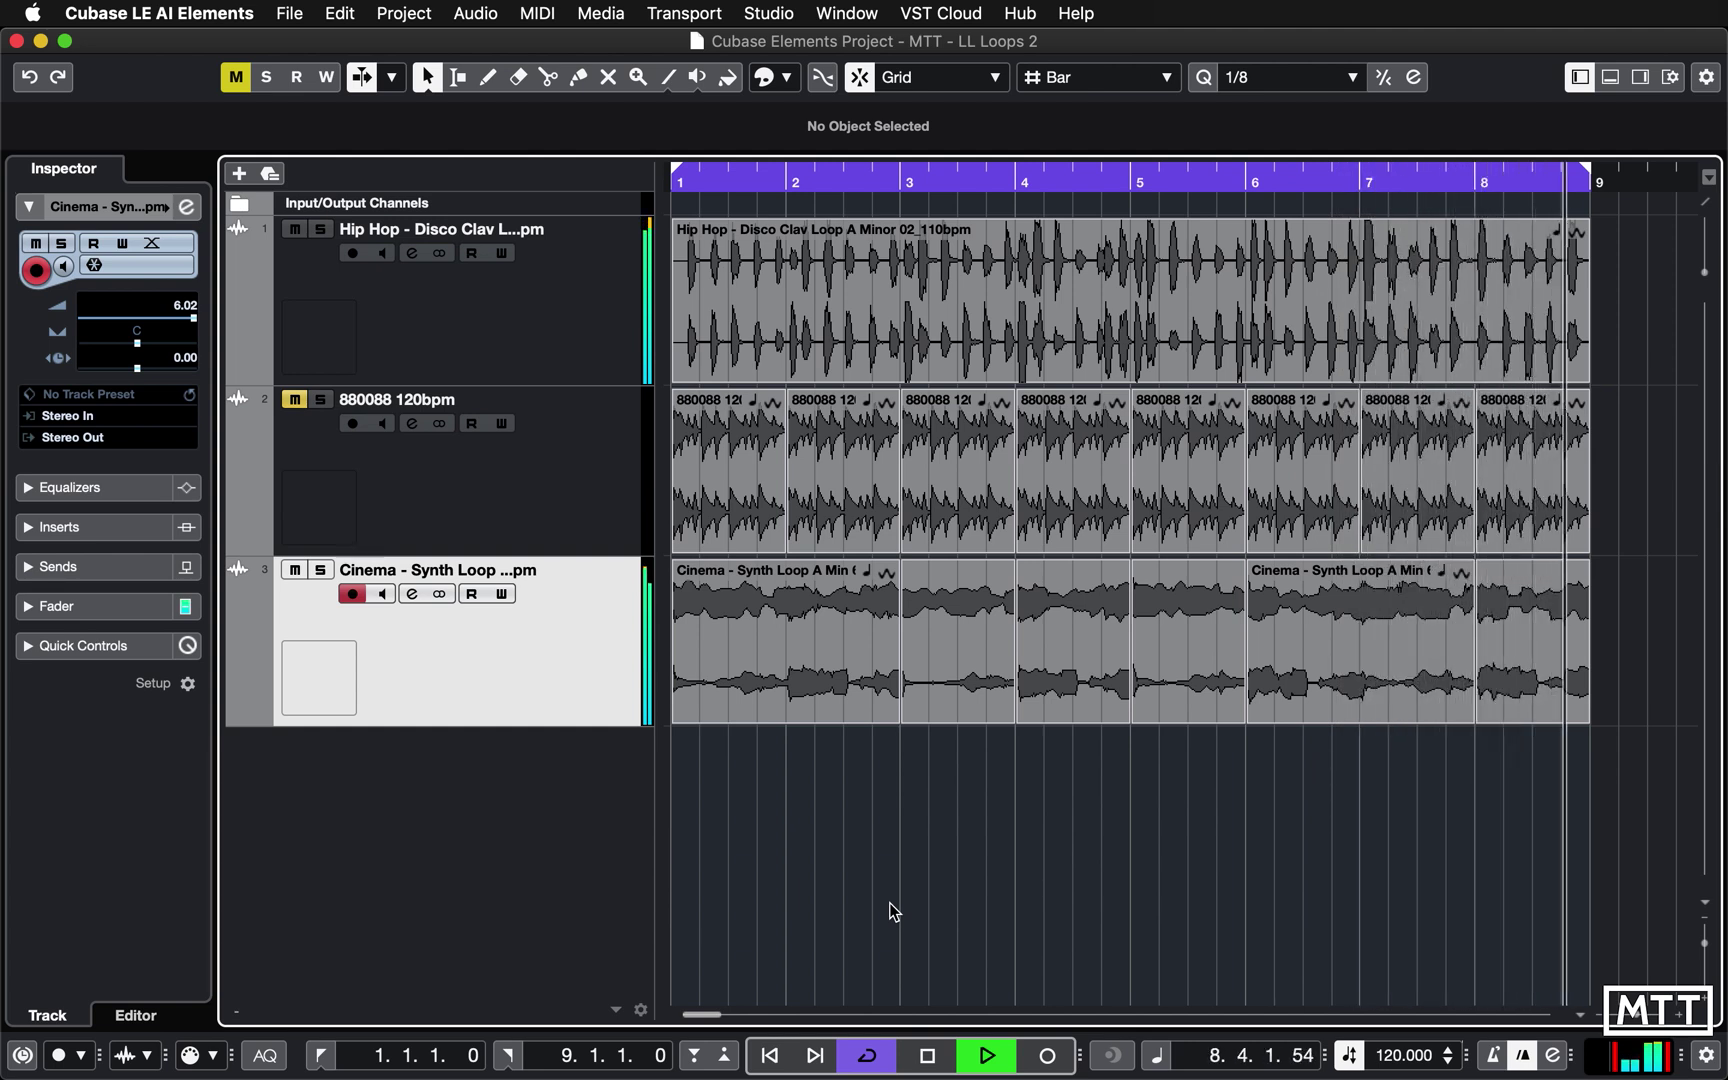
pyautogui.press('space')
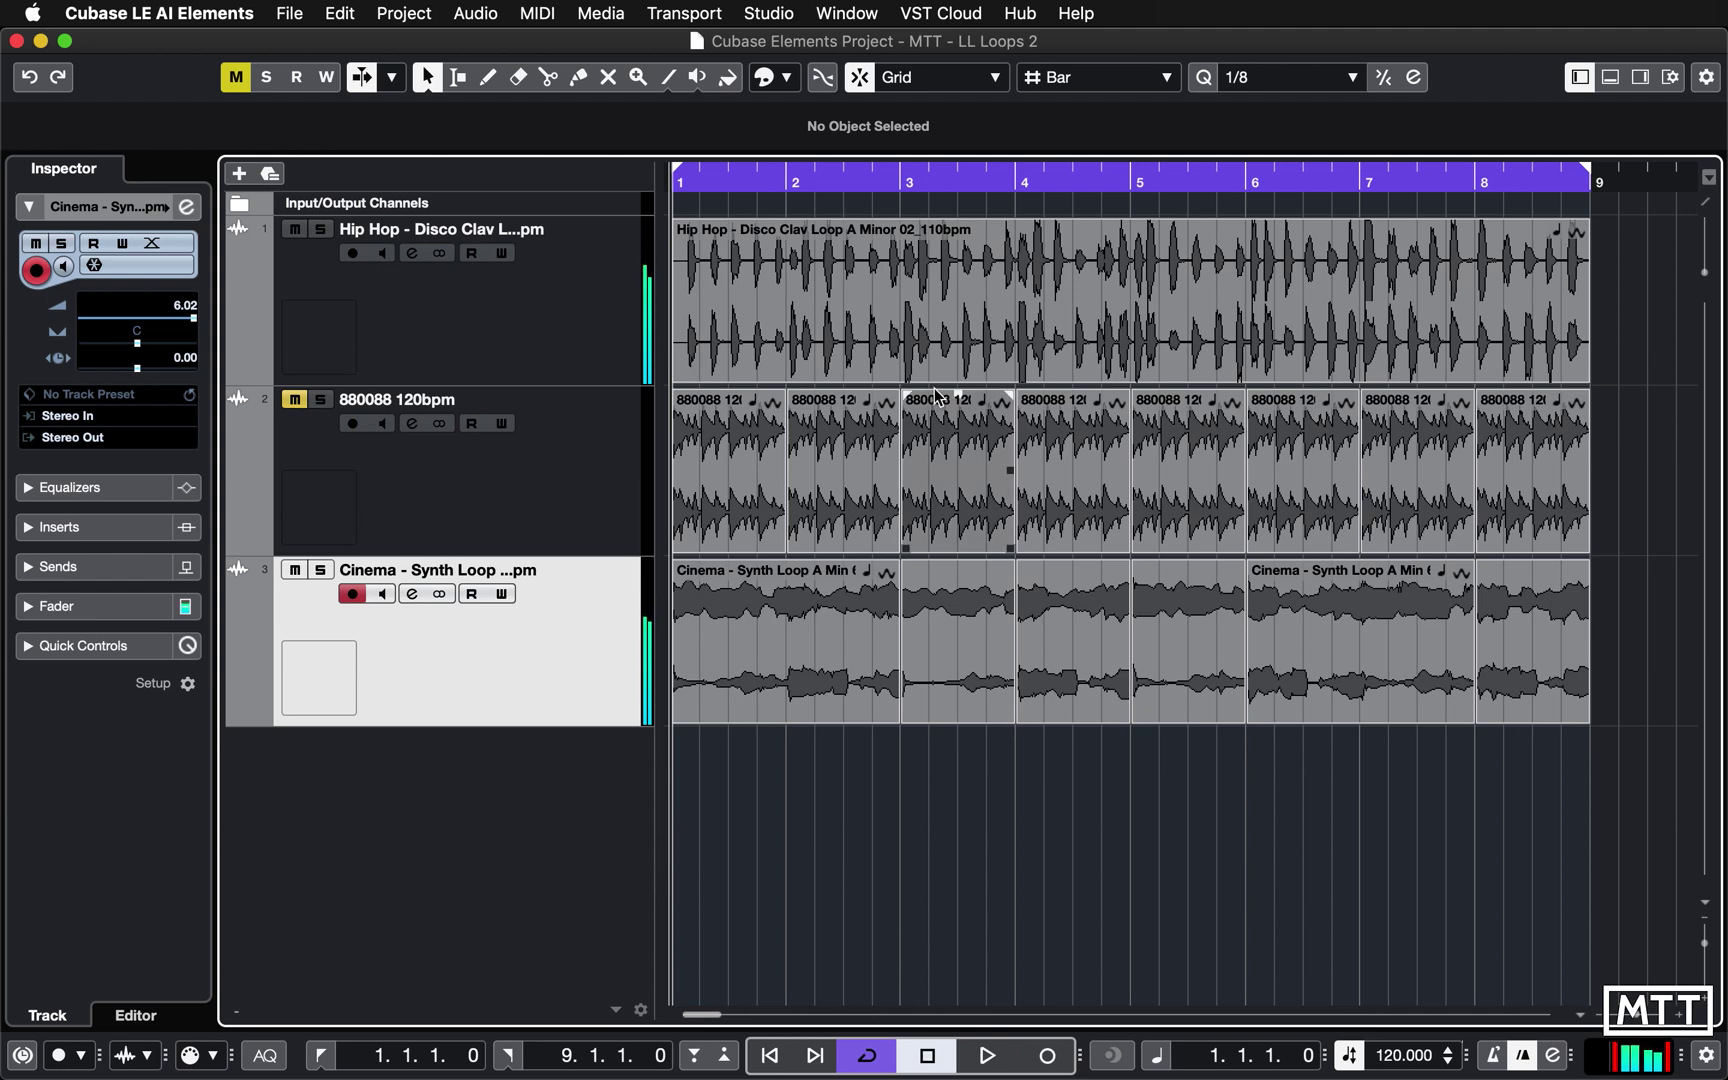
pyautogui.click(899, 183)
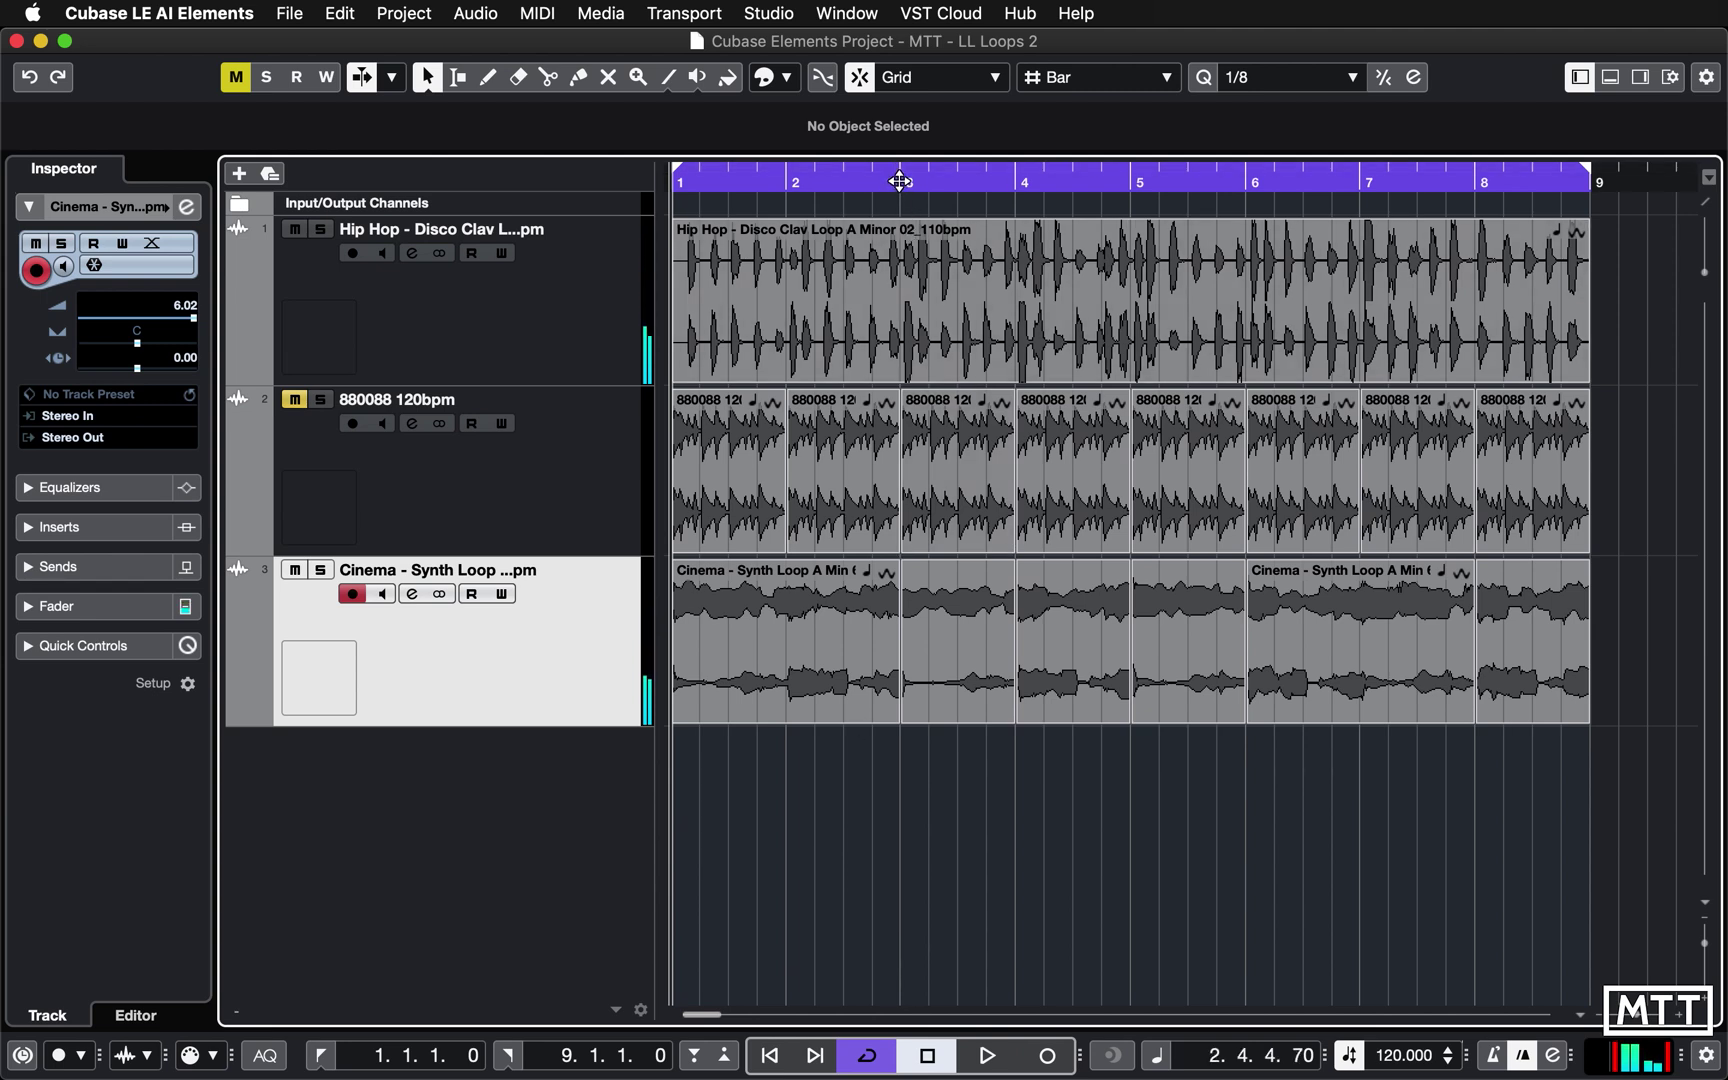
pyautogui.moveTo(899, 181); pyautogui.dragTo(790, 185)
pyautogui.press('space')
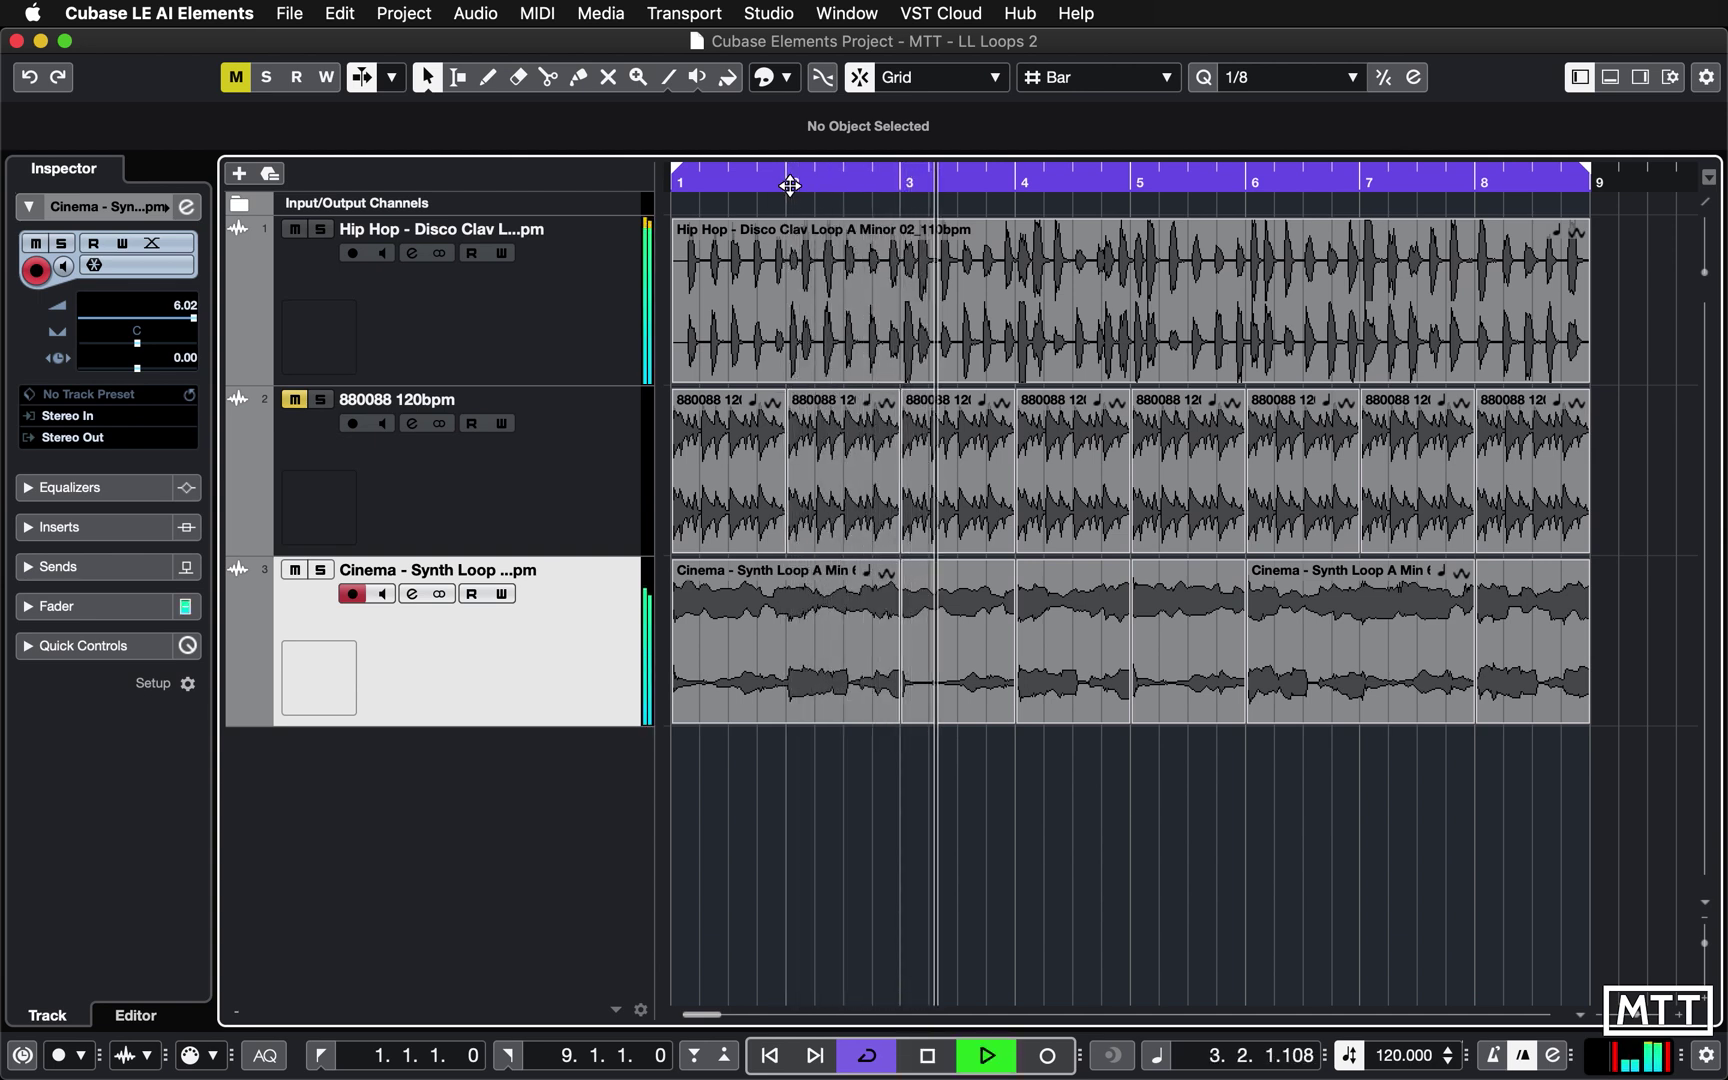
pyautogui.press('space')
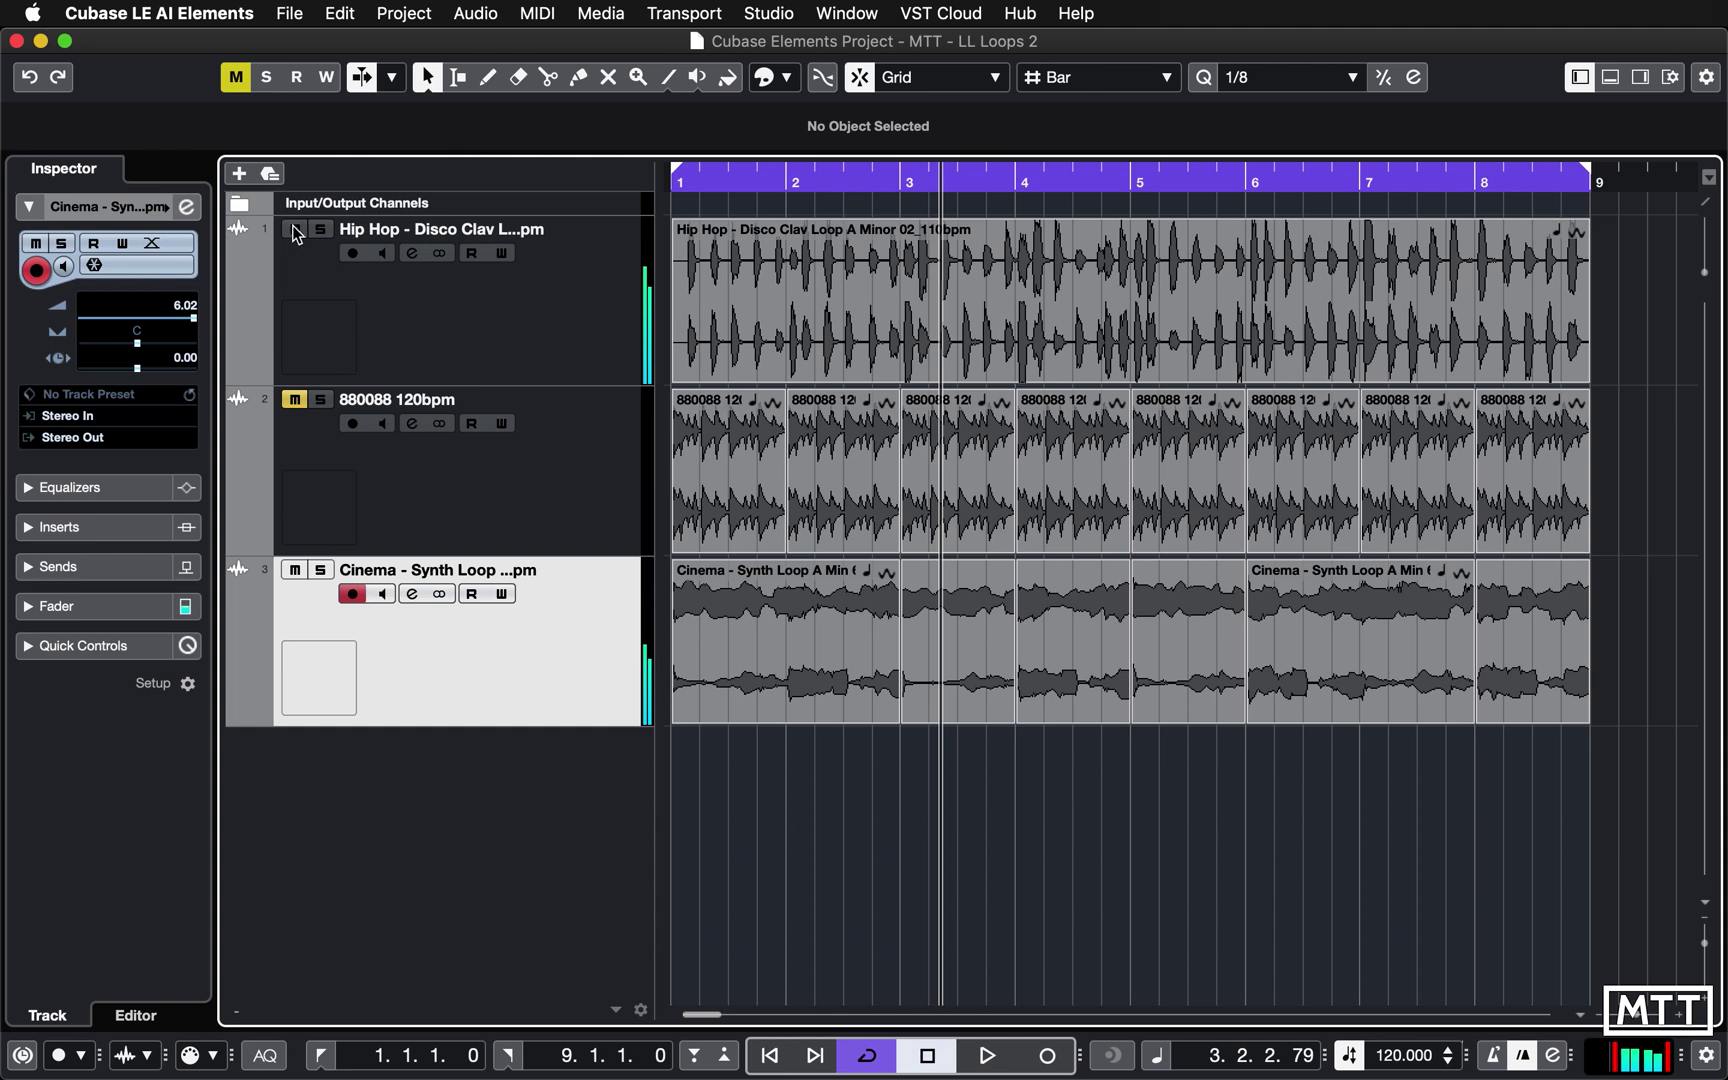
pyautogui.click(897, 183)
pyautogui.scroll(10, 898, 181)
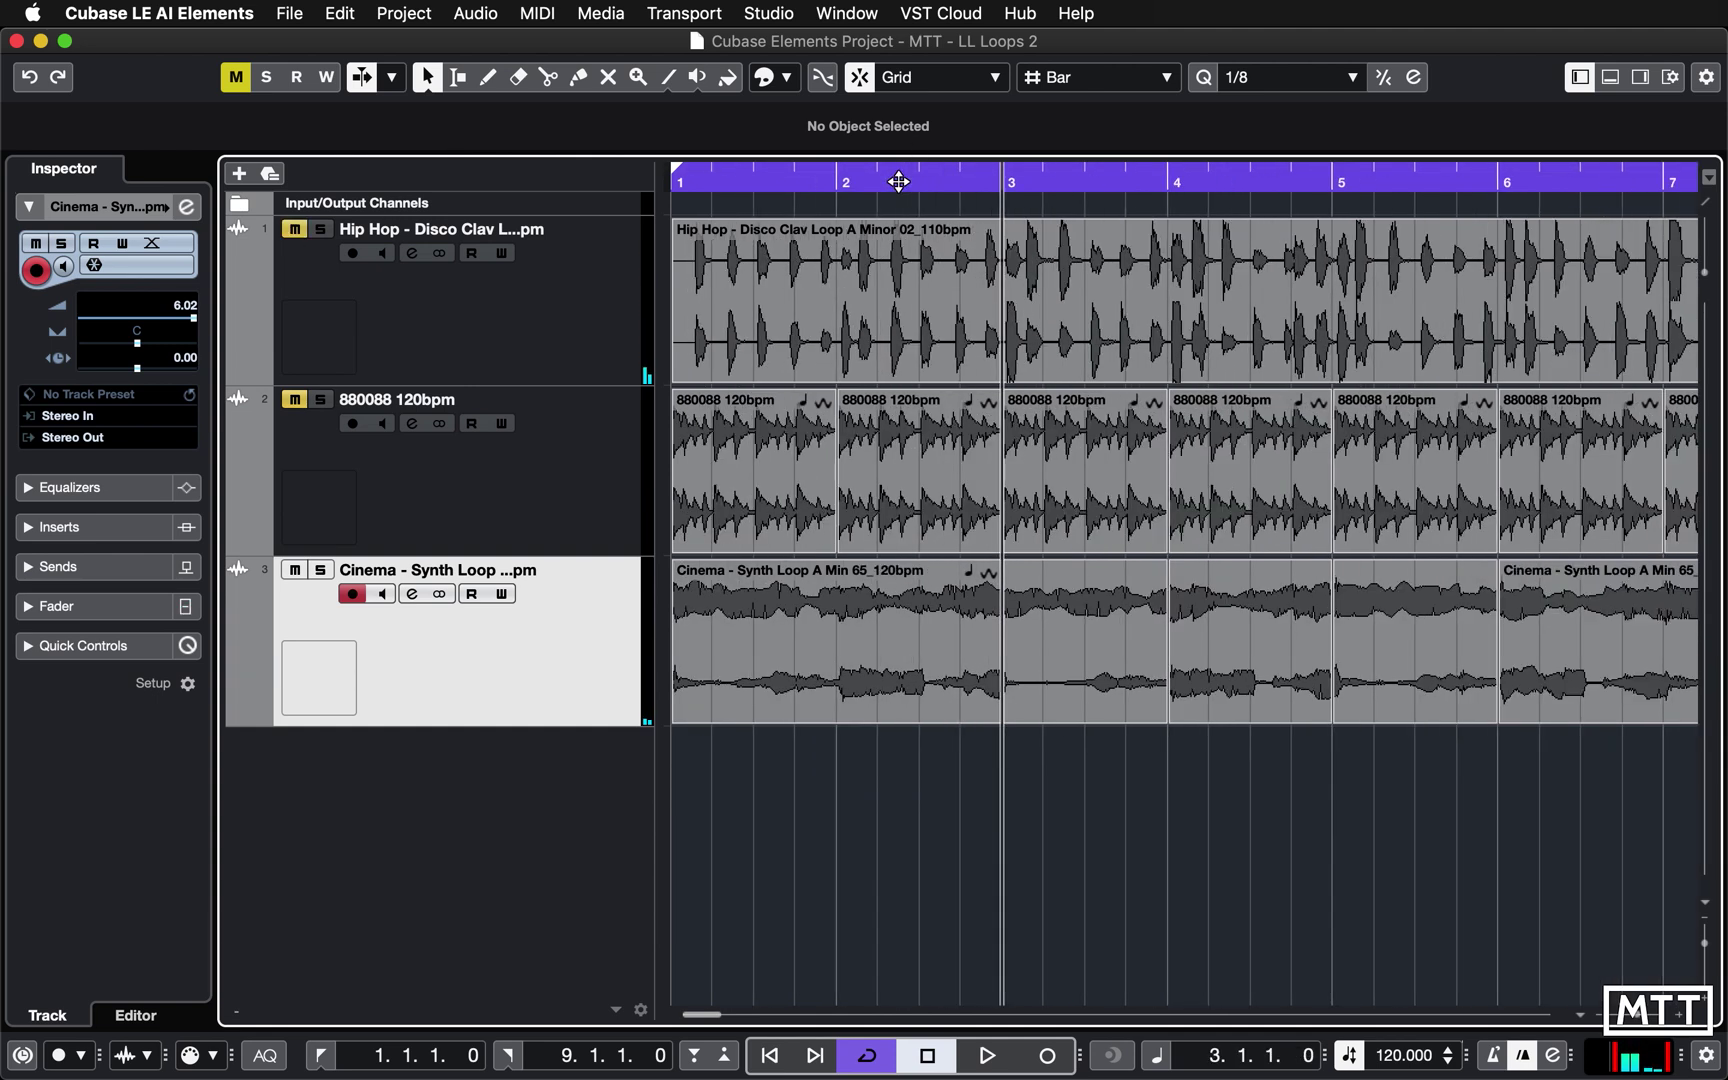
pyautogui.scroll(10, 898, 181)
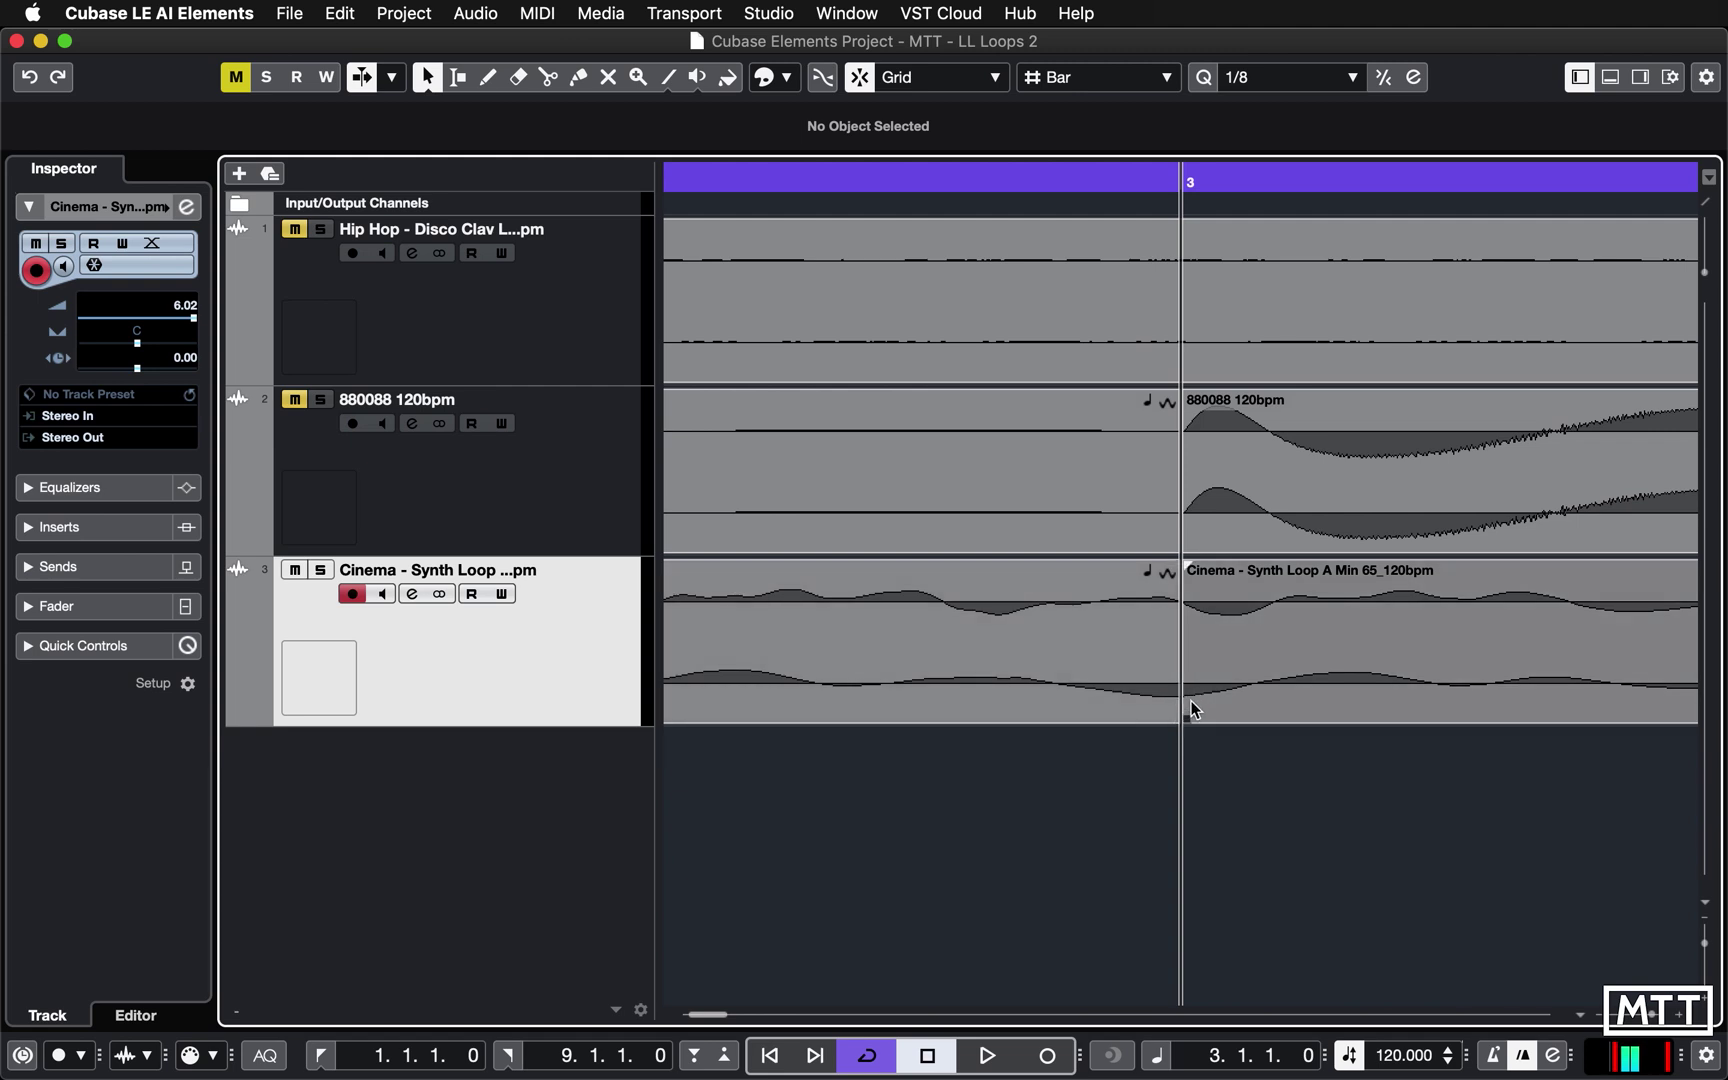
pyautogui.press('h')
pyautogui.press('h')
pyautogui.press('h')
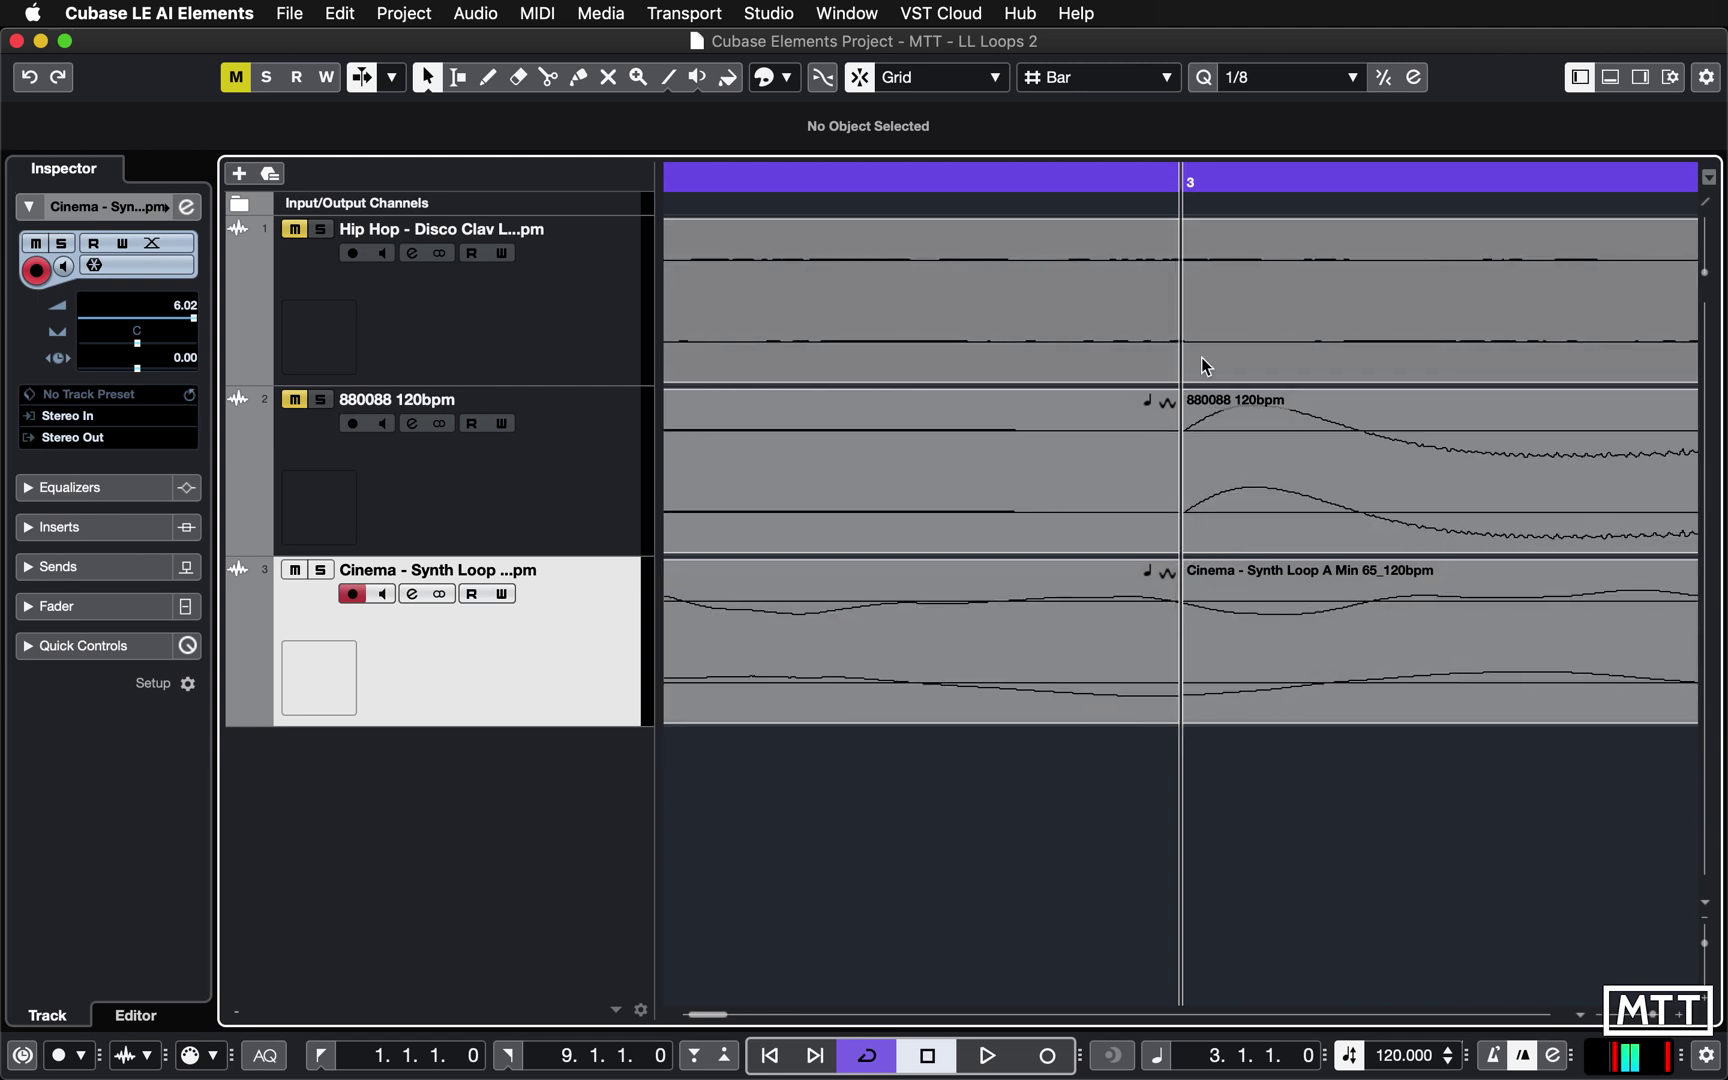
pyautogui.press('h')
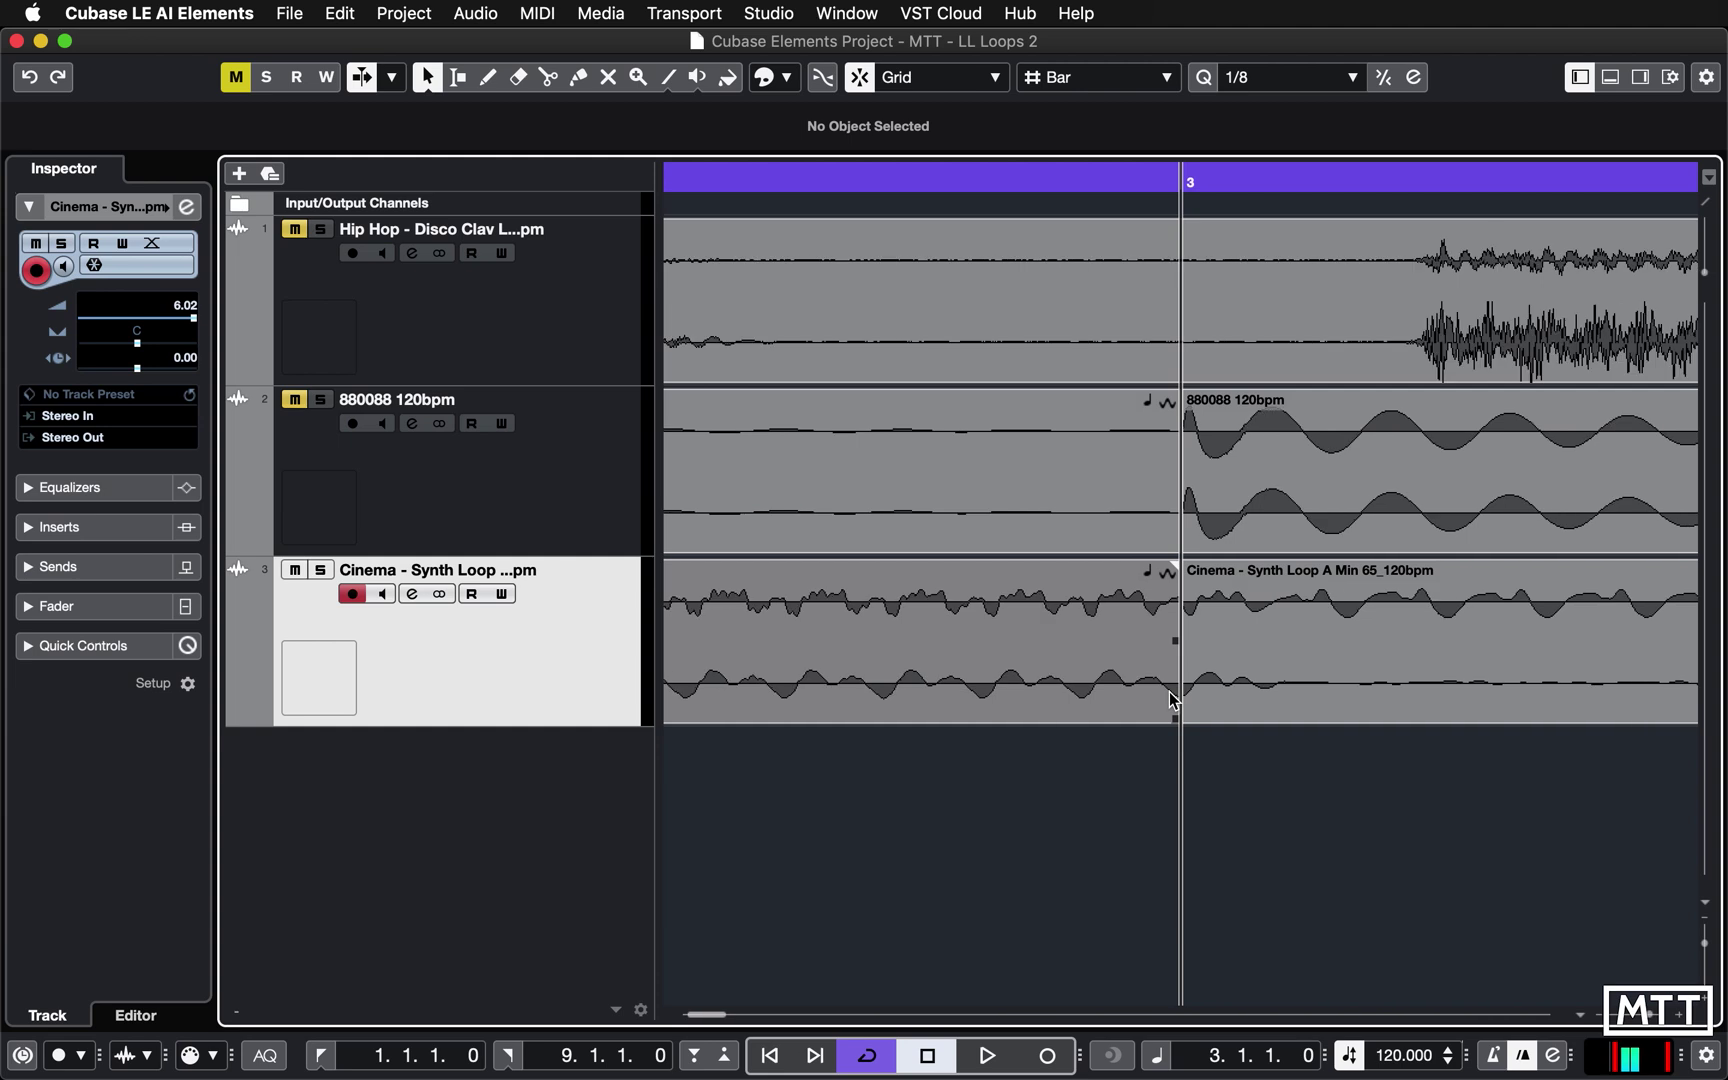
pyautogui.click(1169, 691)
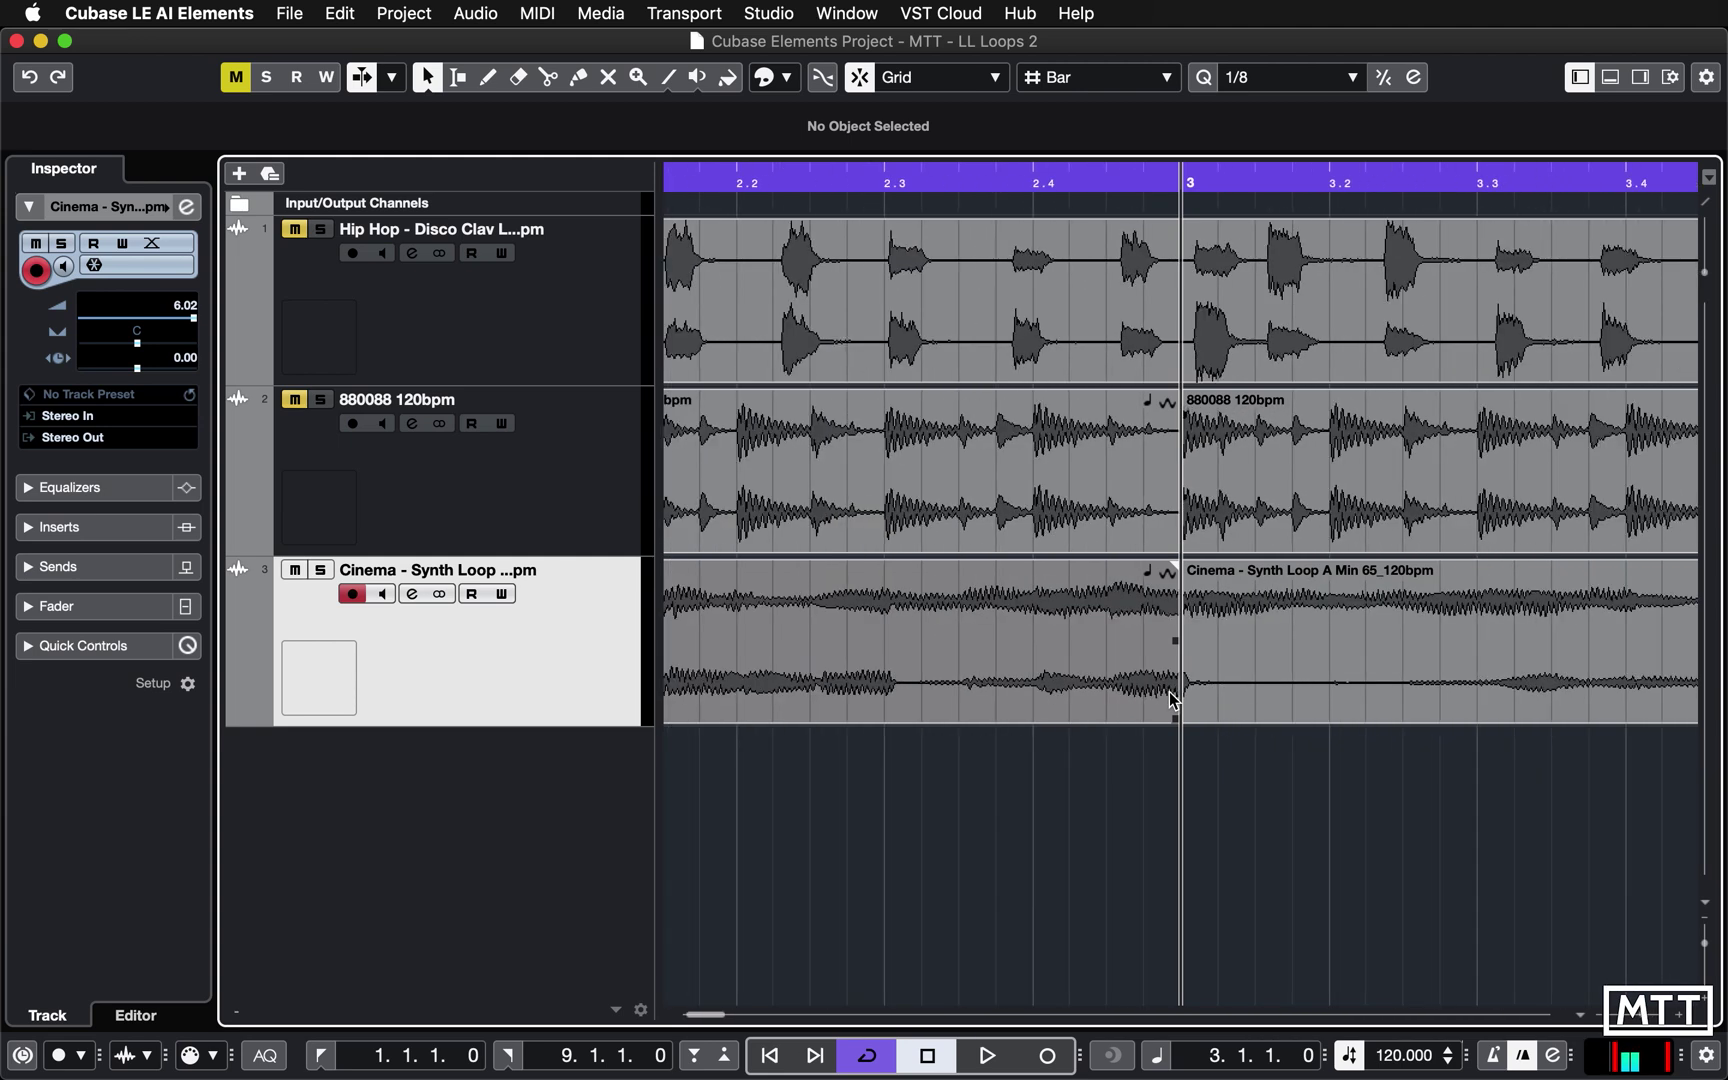
pyautogui.press('g')
pyautogui.press('g')
pyautogui.press('g')
pyautogui.press('space')
# Zoom in at bar 3, overlap the bar 3 piece onto the previous one, and crossfade them.
pyautogui.click(1187, 884)
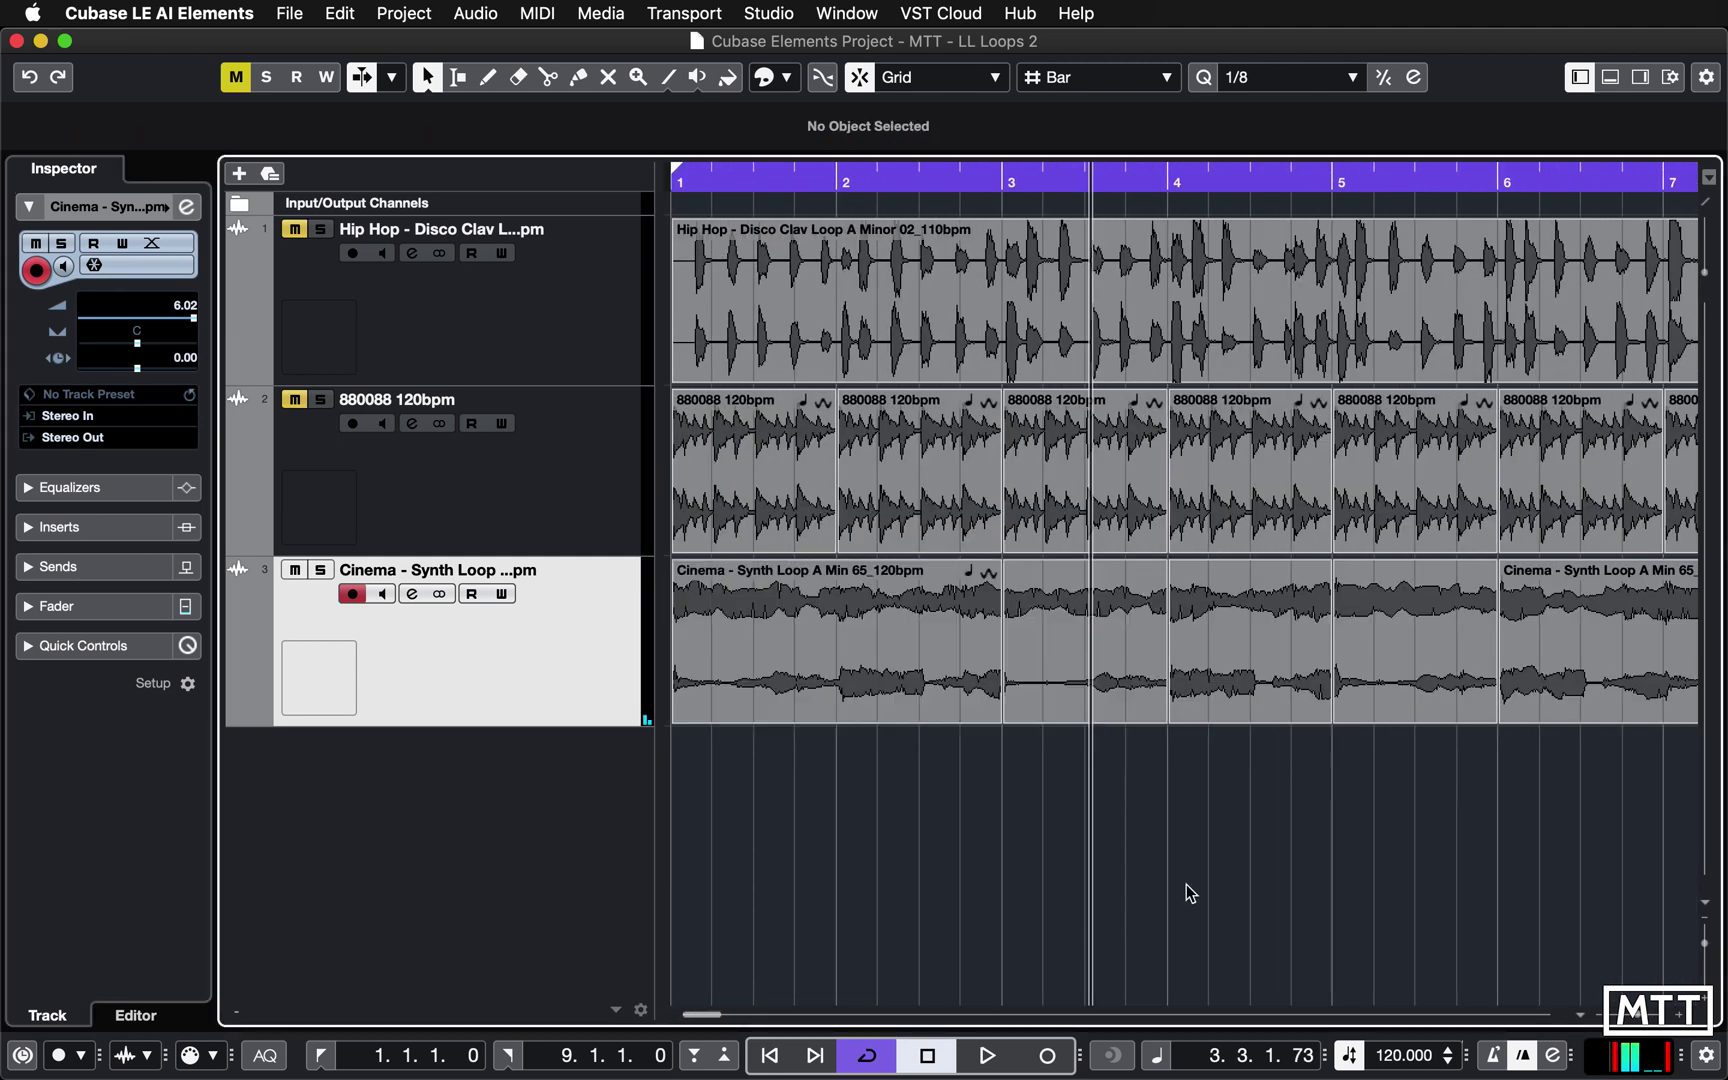
pyautogui.click(1002, 183)
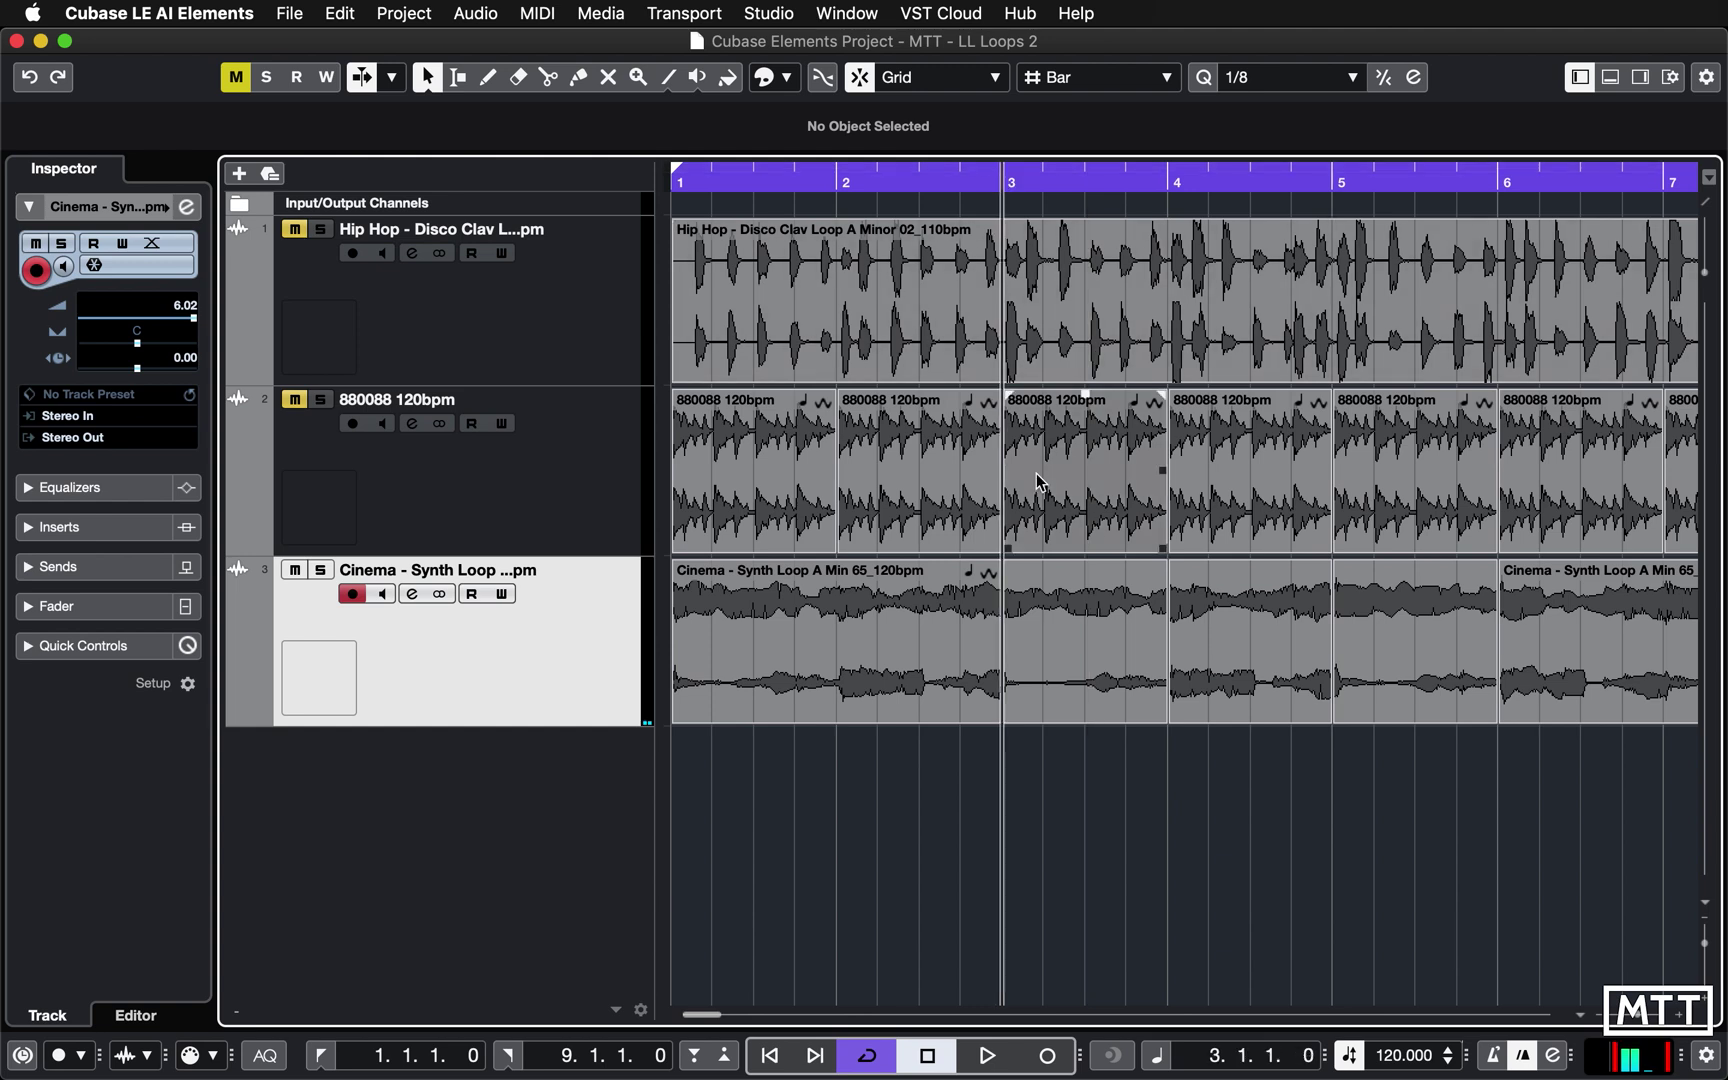
pyautogui.press('h')
pyautogui.press('h')
pyautogui.press('h')
pyautogui.press('h')
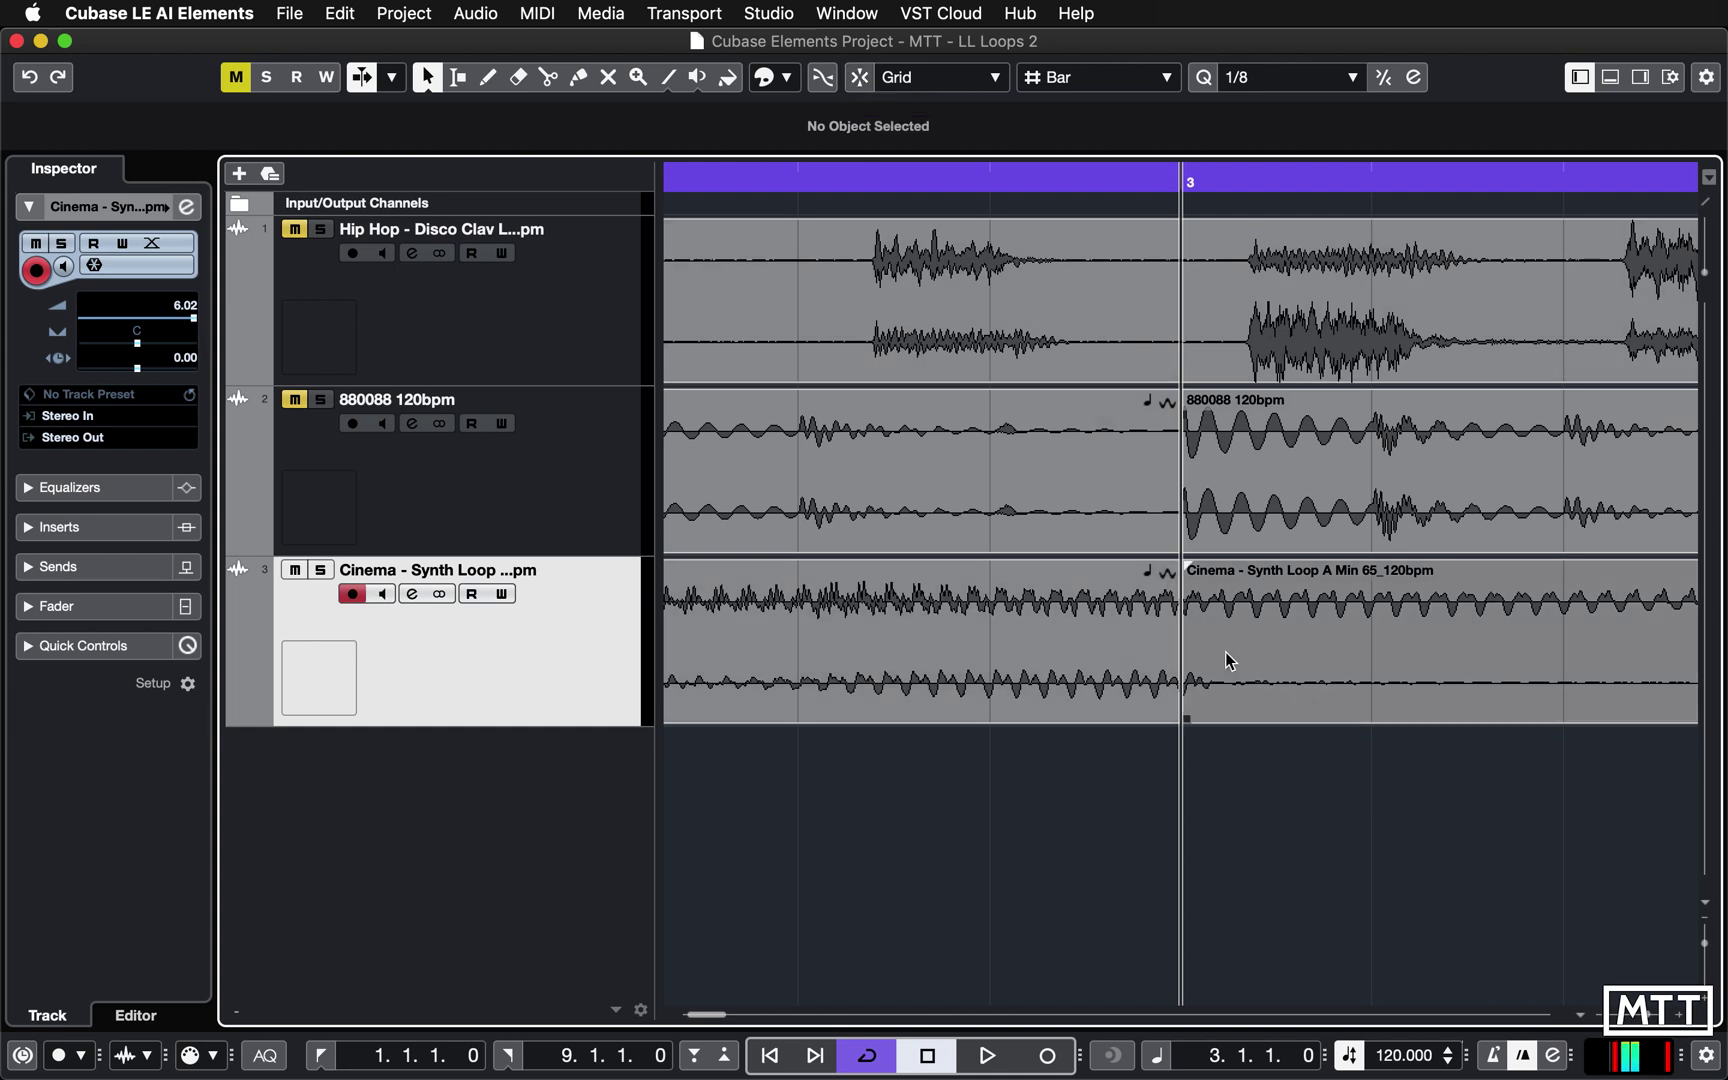
pyautogui.moveTo(1187, 718); pyautogui.dragTo(1153, 719)
pyautogui.moveTo(1092, 788); pyautogui.dragTo(1233, 643)
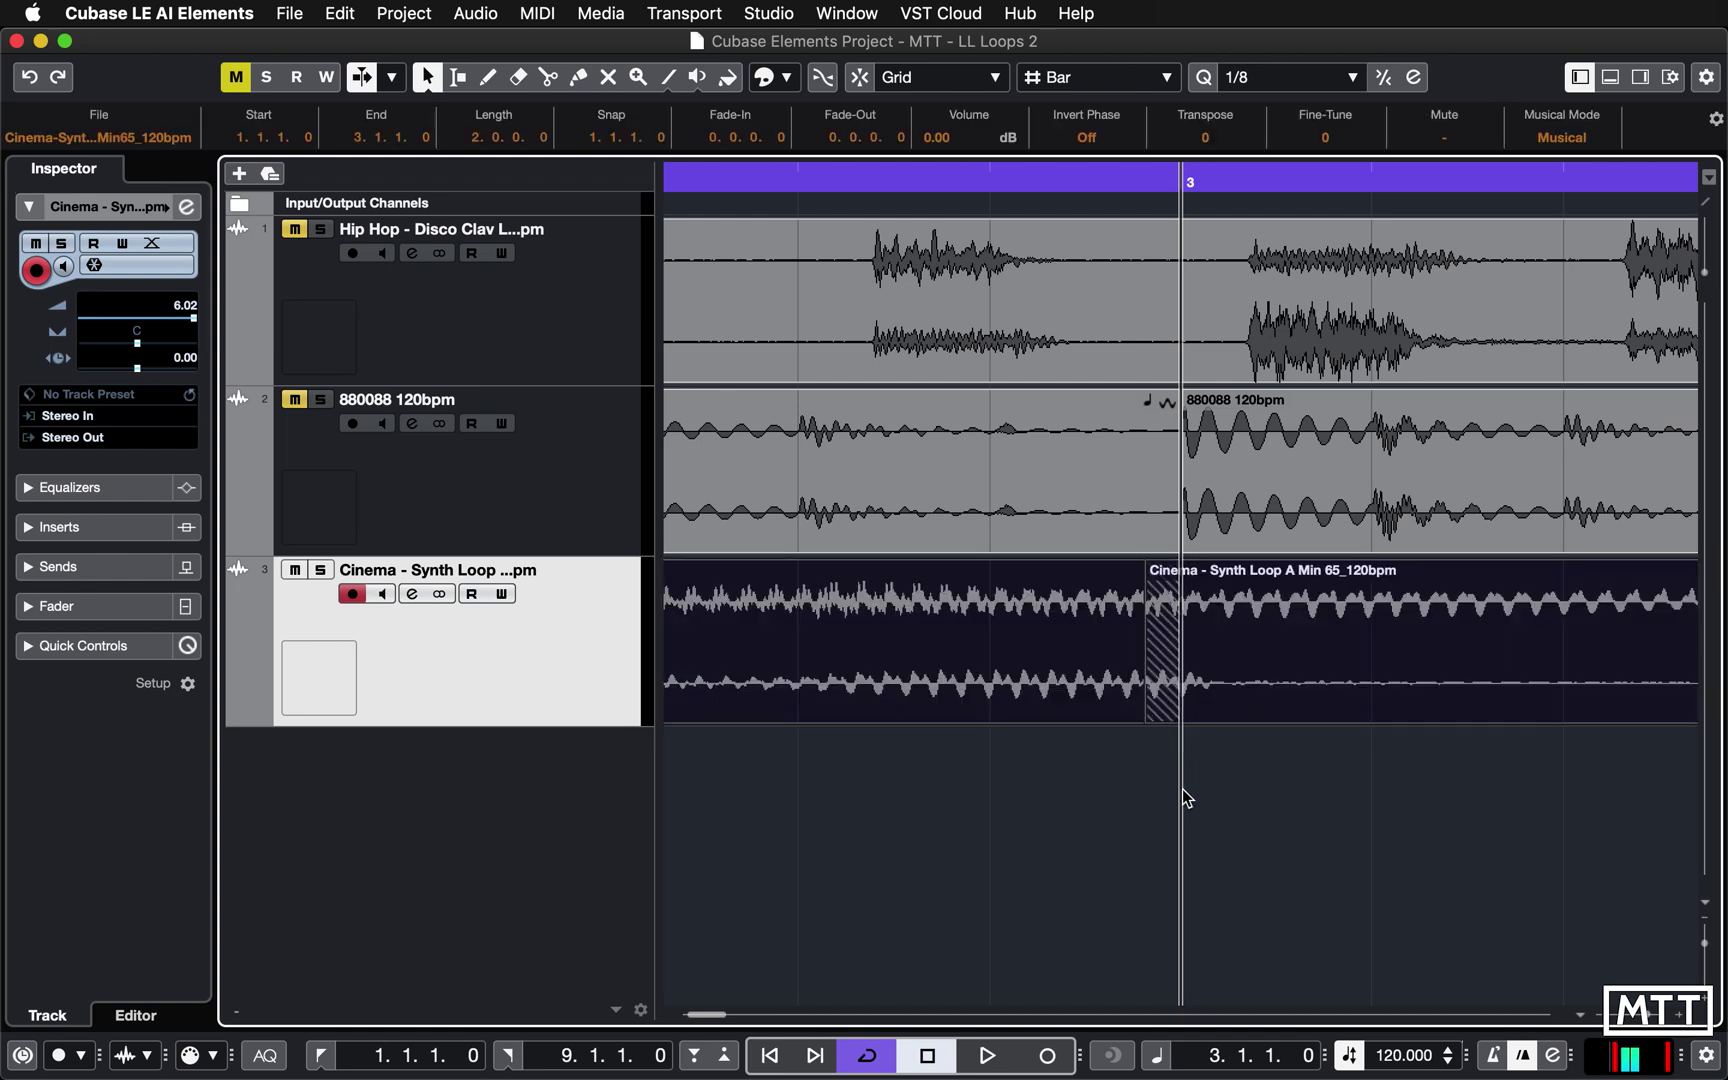
pyautogui.press('x')
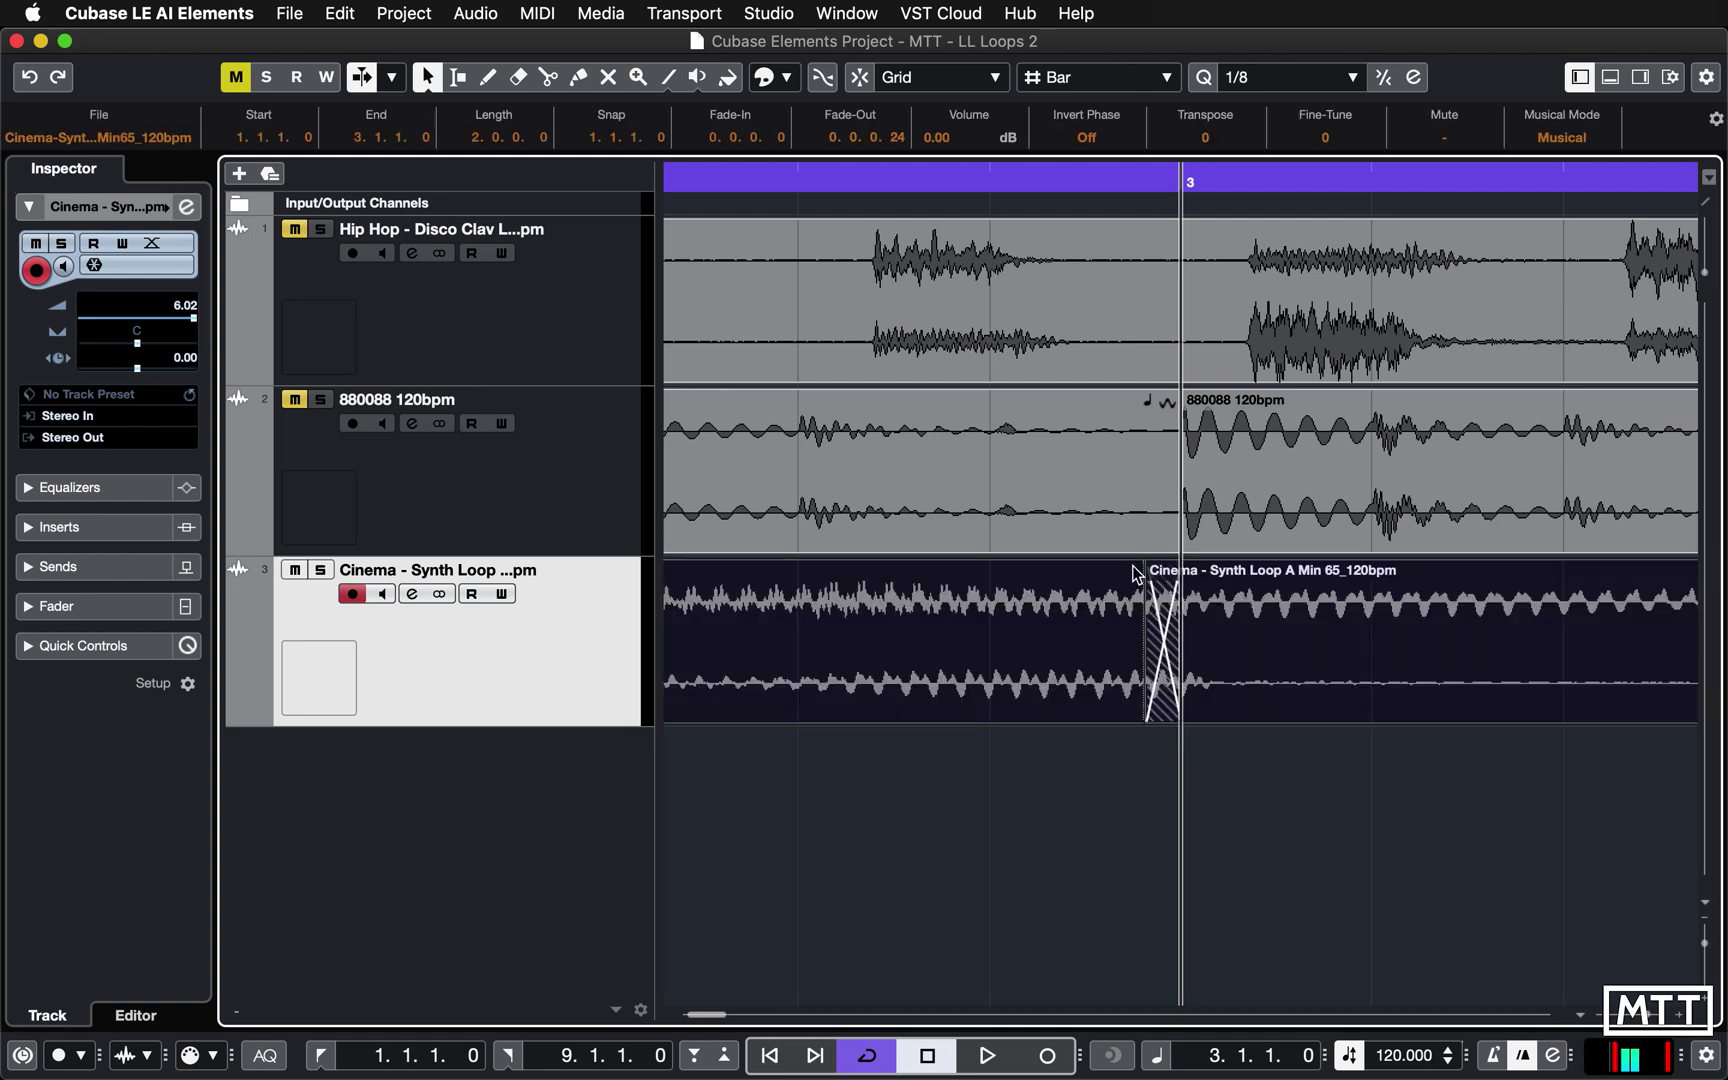
# Zoom out to the whole arrangement and play across the new crossfade from bar 2.
pyautogui.press('g')
pyautogui.press('g')
pyautogui.press('g')
pyautogui.press('g')
pyautogui.press('g')
pyautogui.press('g')
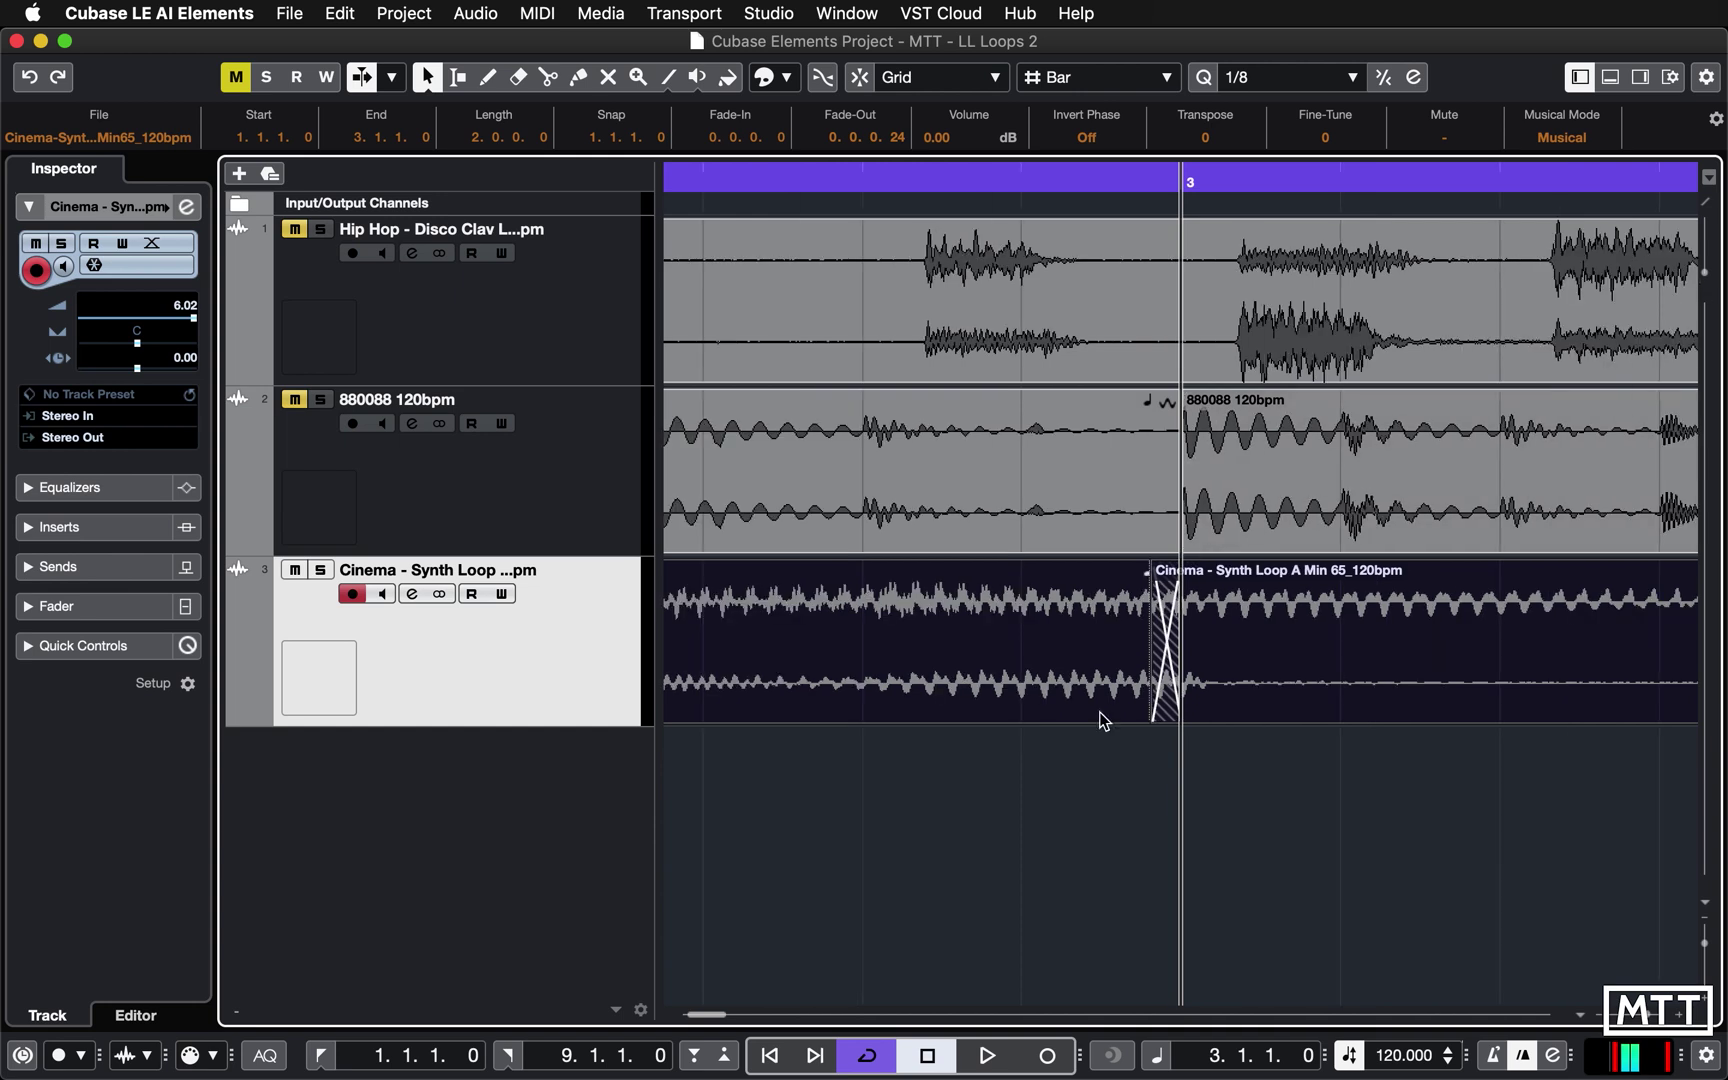
pyautogui.press('g')
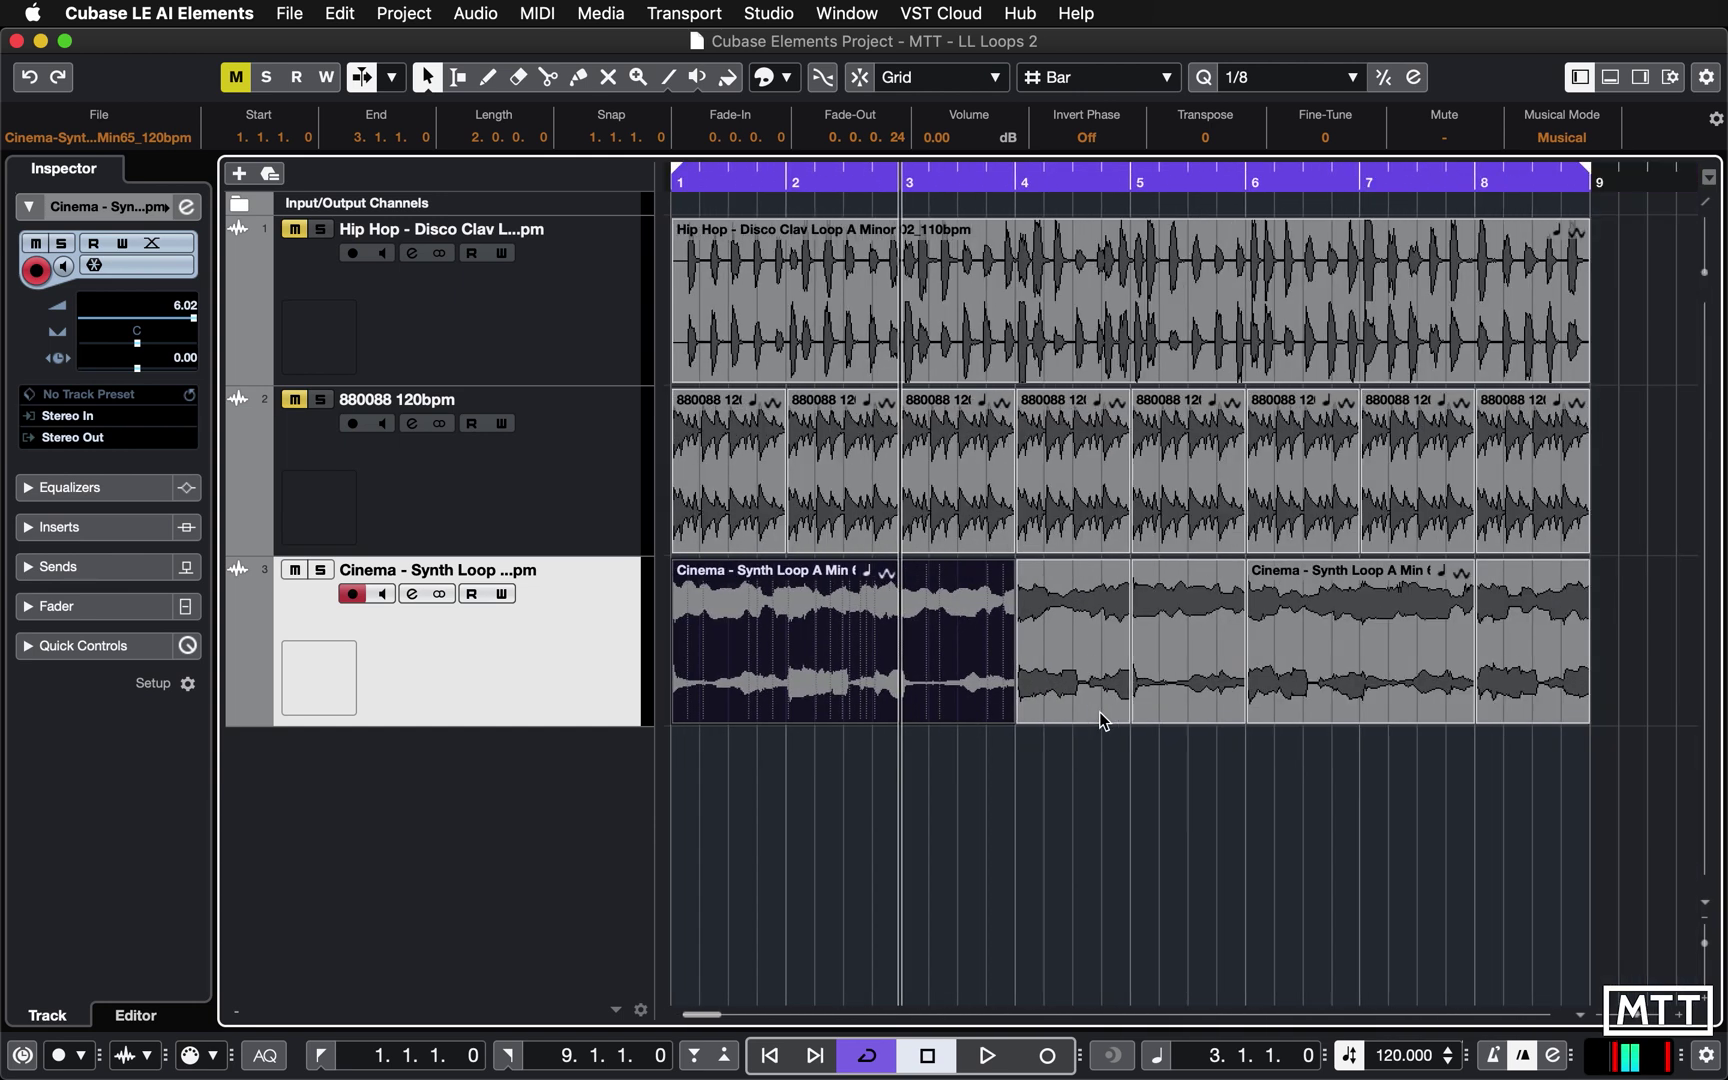
pyautogui.click(860, 185)
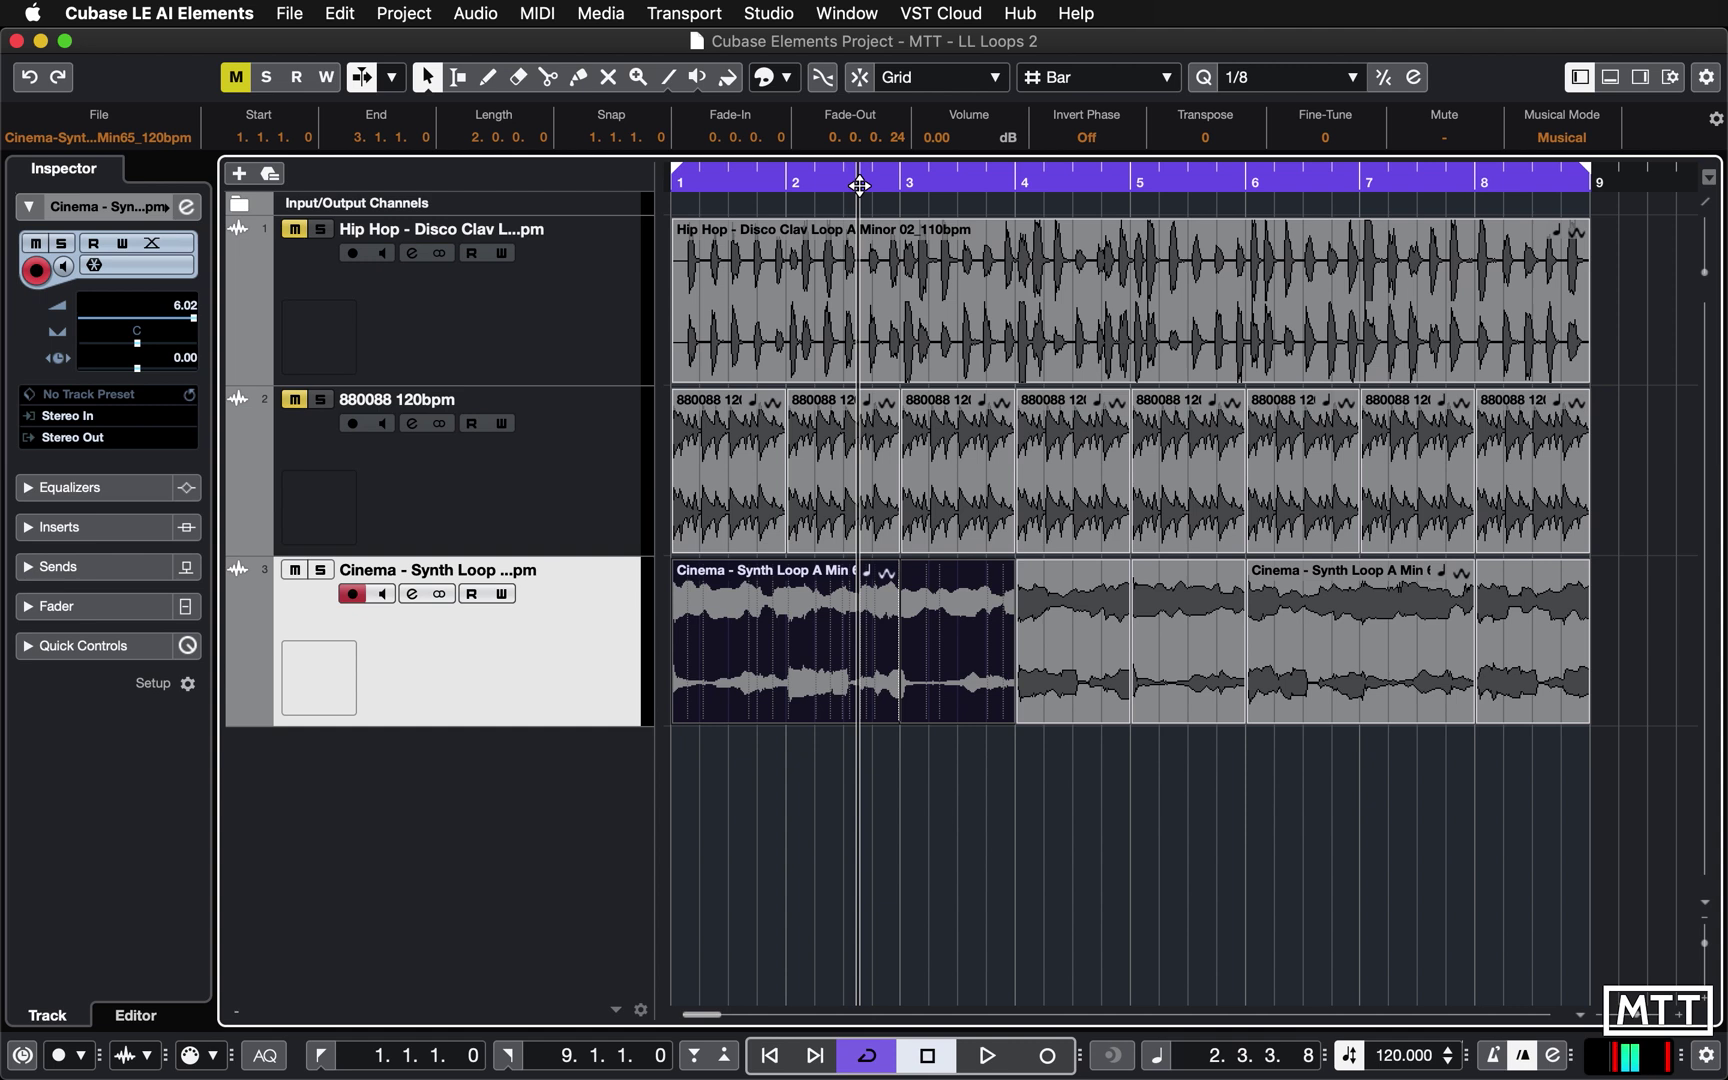
pyautogui.press('space')
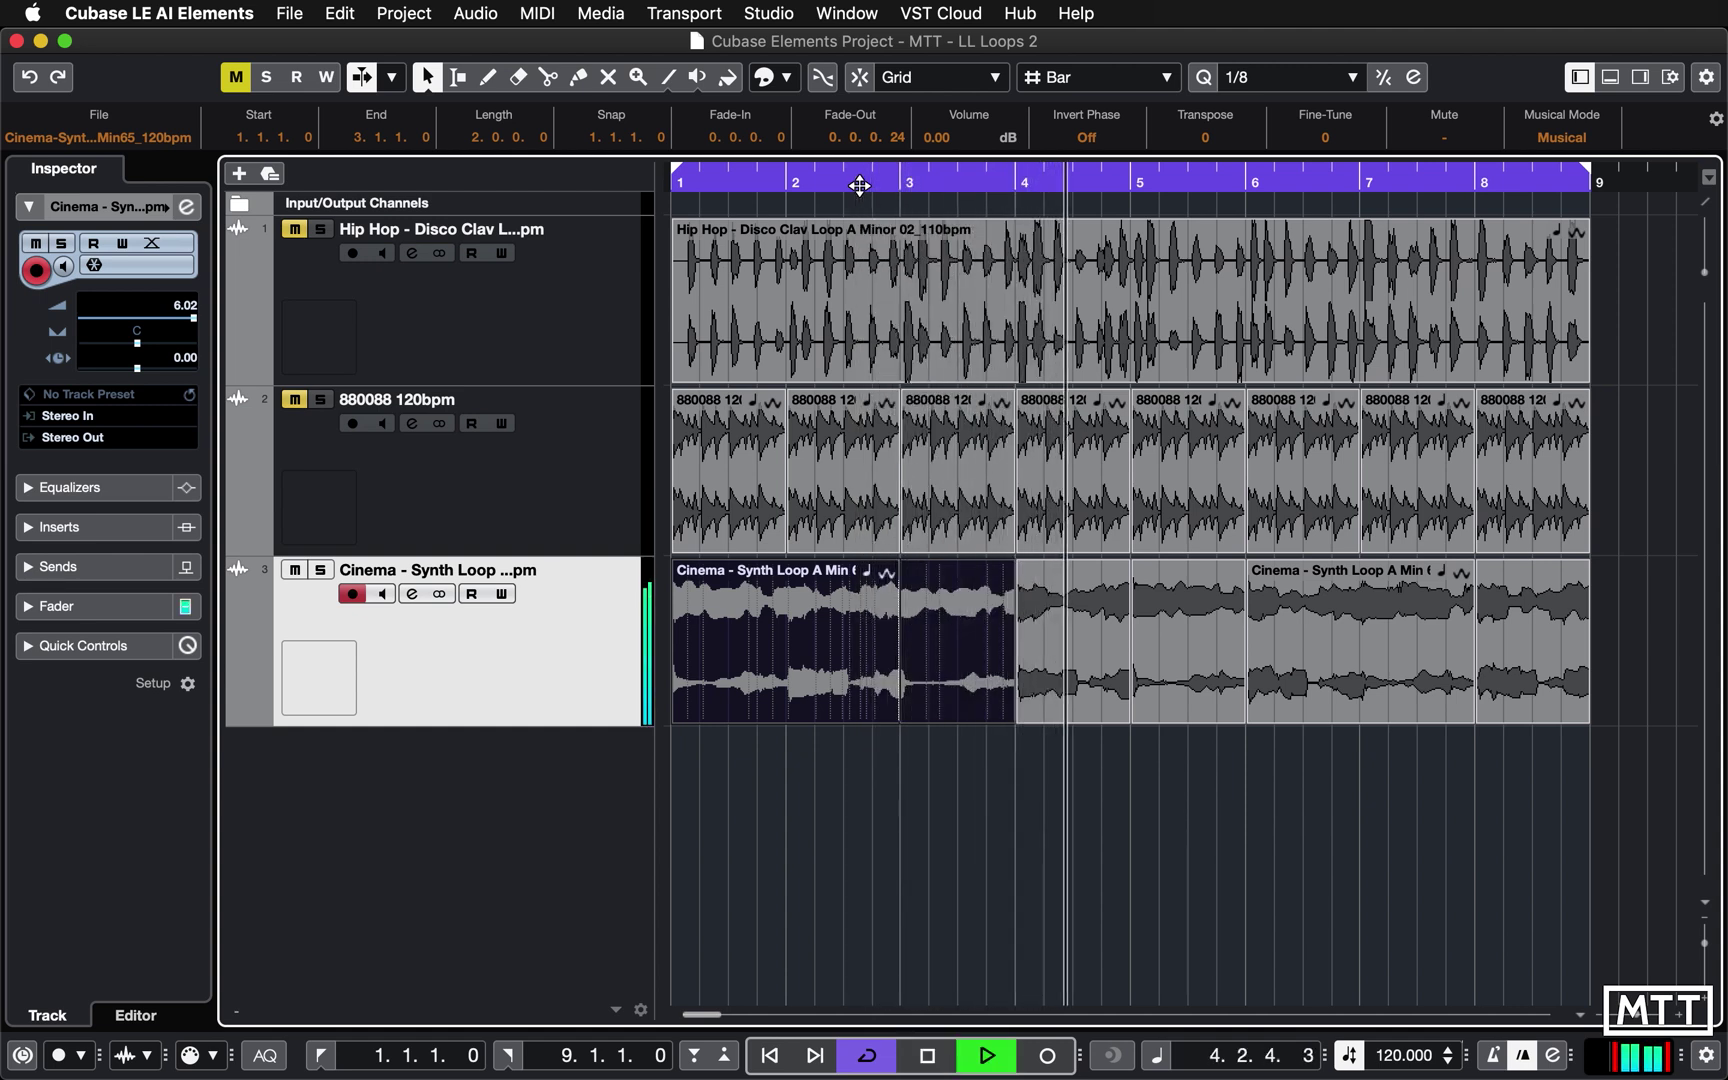
pyautogui.press('space')
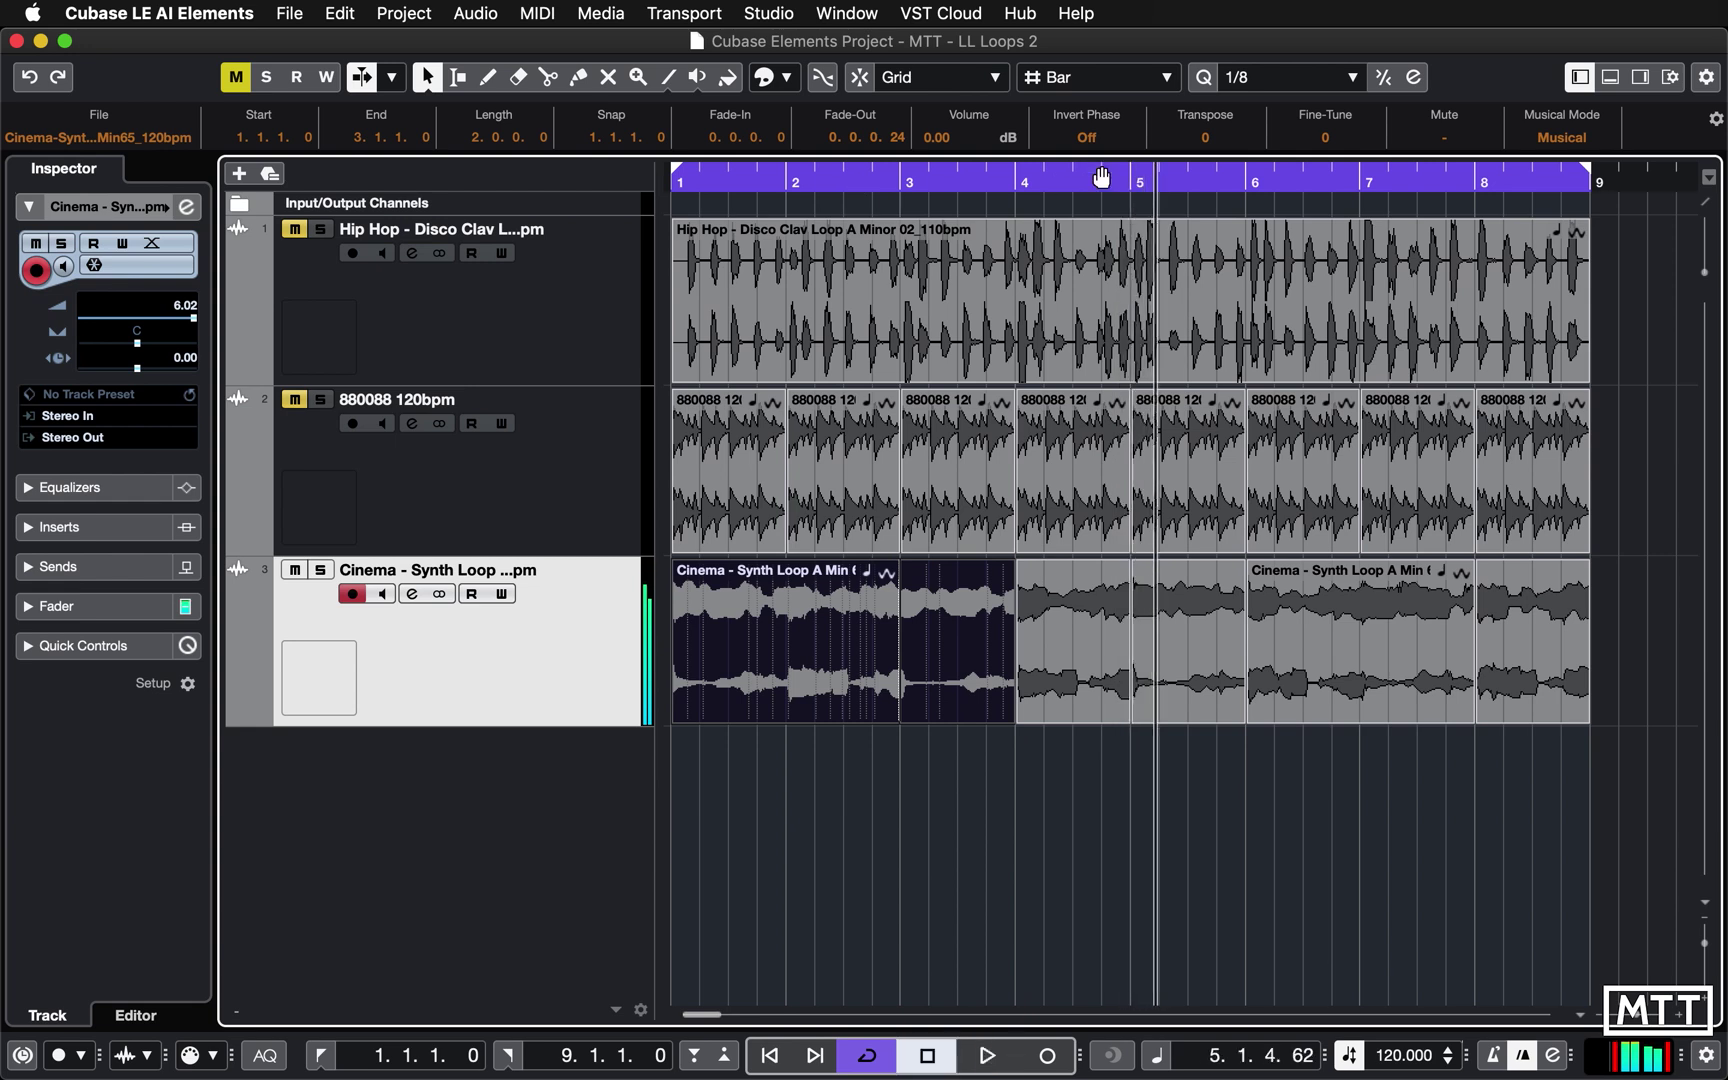
# Zoom in on the bar 5 join, extend the bar 5 piece back over bar 4, and crossfade them.
pyautogui.click(1128, 183)
pyautogui.press('h')
pyautogui.press('h')
pyautogui.press('h')
pyautogui.press('h')
pyautogui.press('h')
pyautogui.press('h')
pyautogui.press('h')
pyautogui.press('h')
pyautogui.press('h')
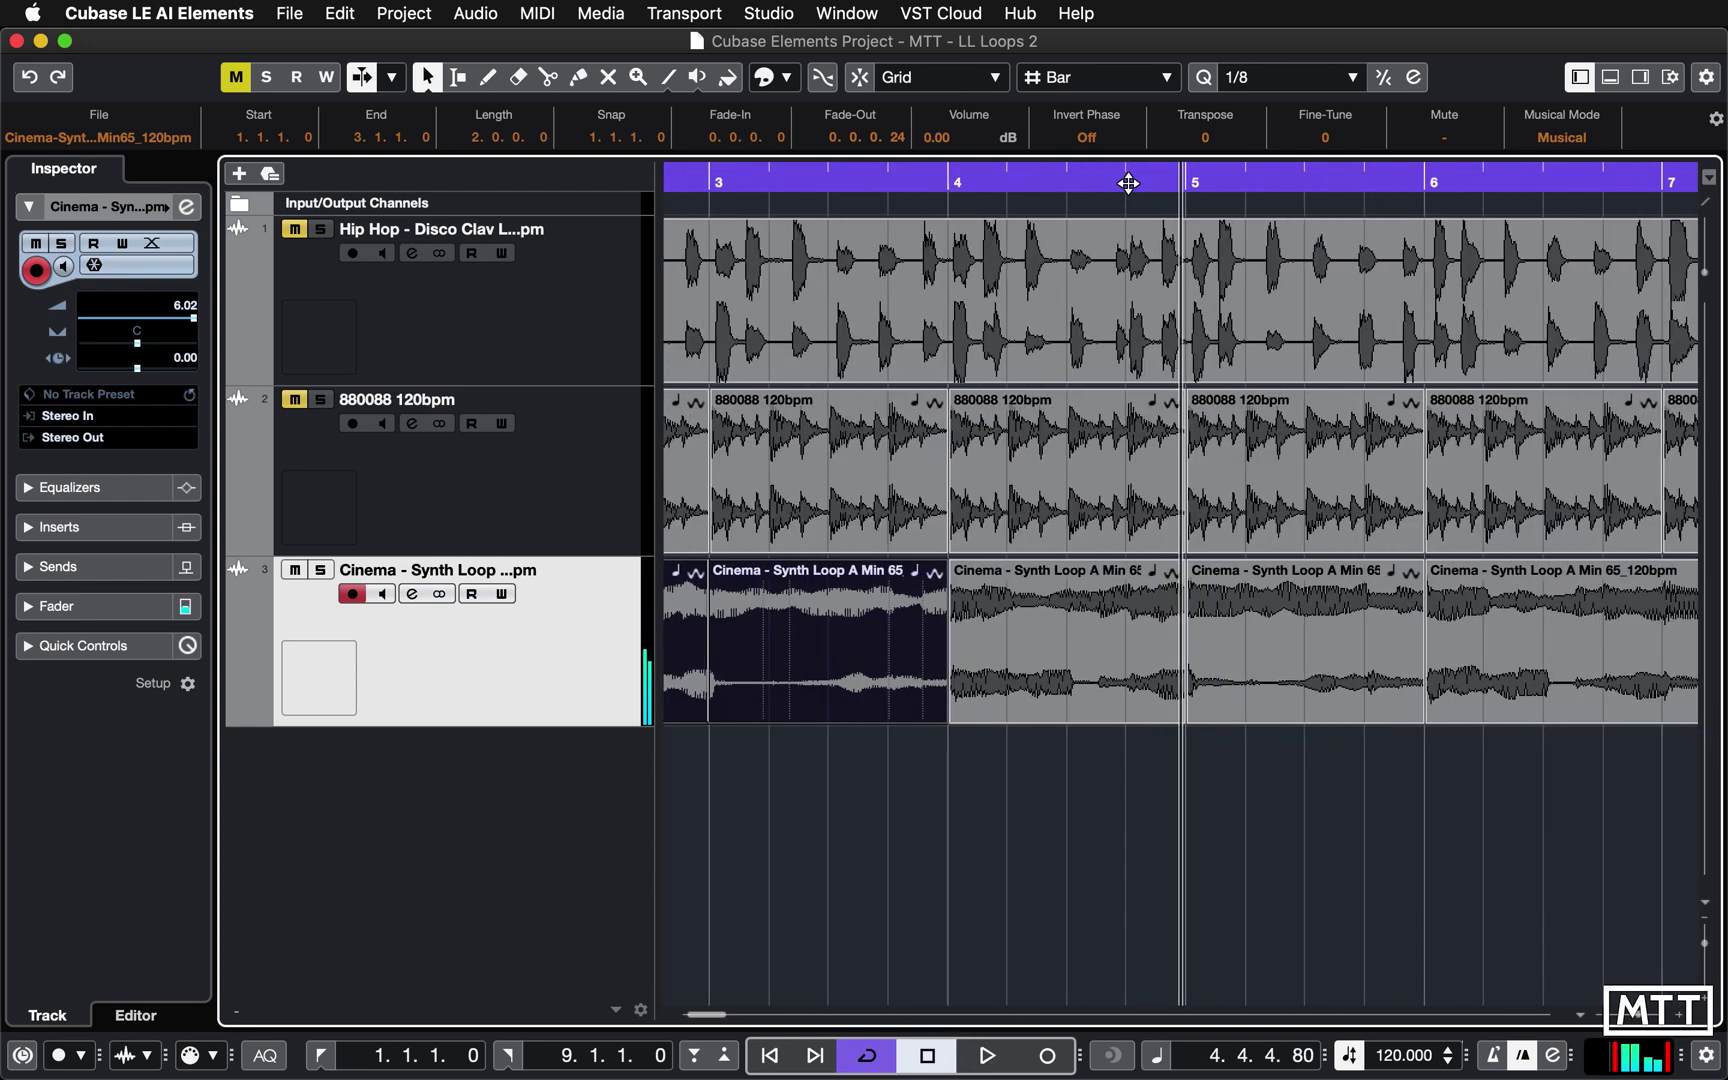
pyautogui.press('h')
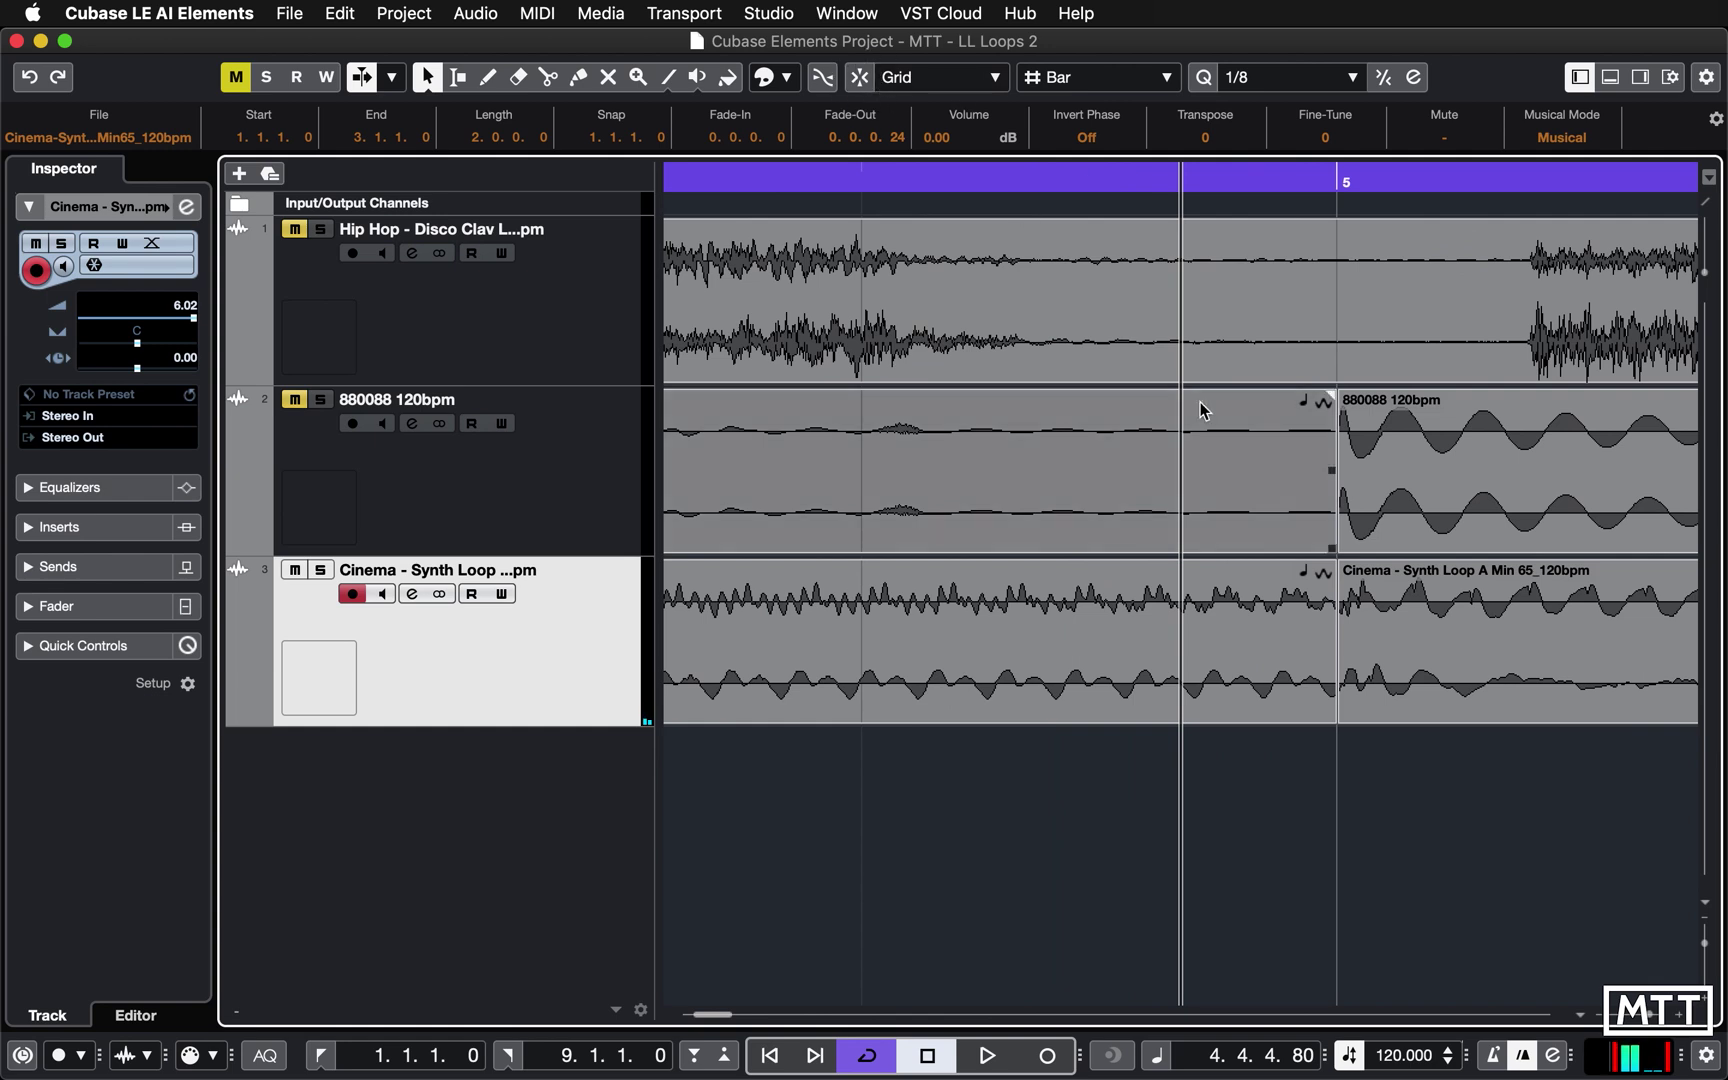
pyautogui.click(1376, 718)
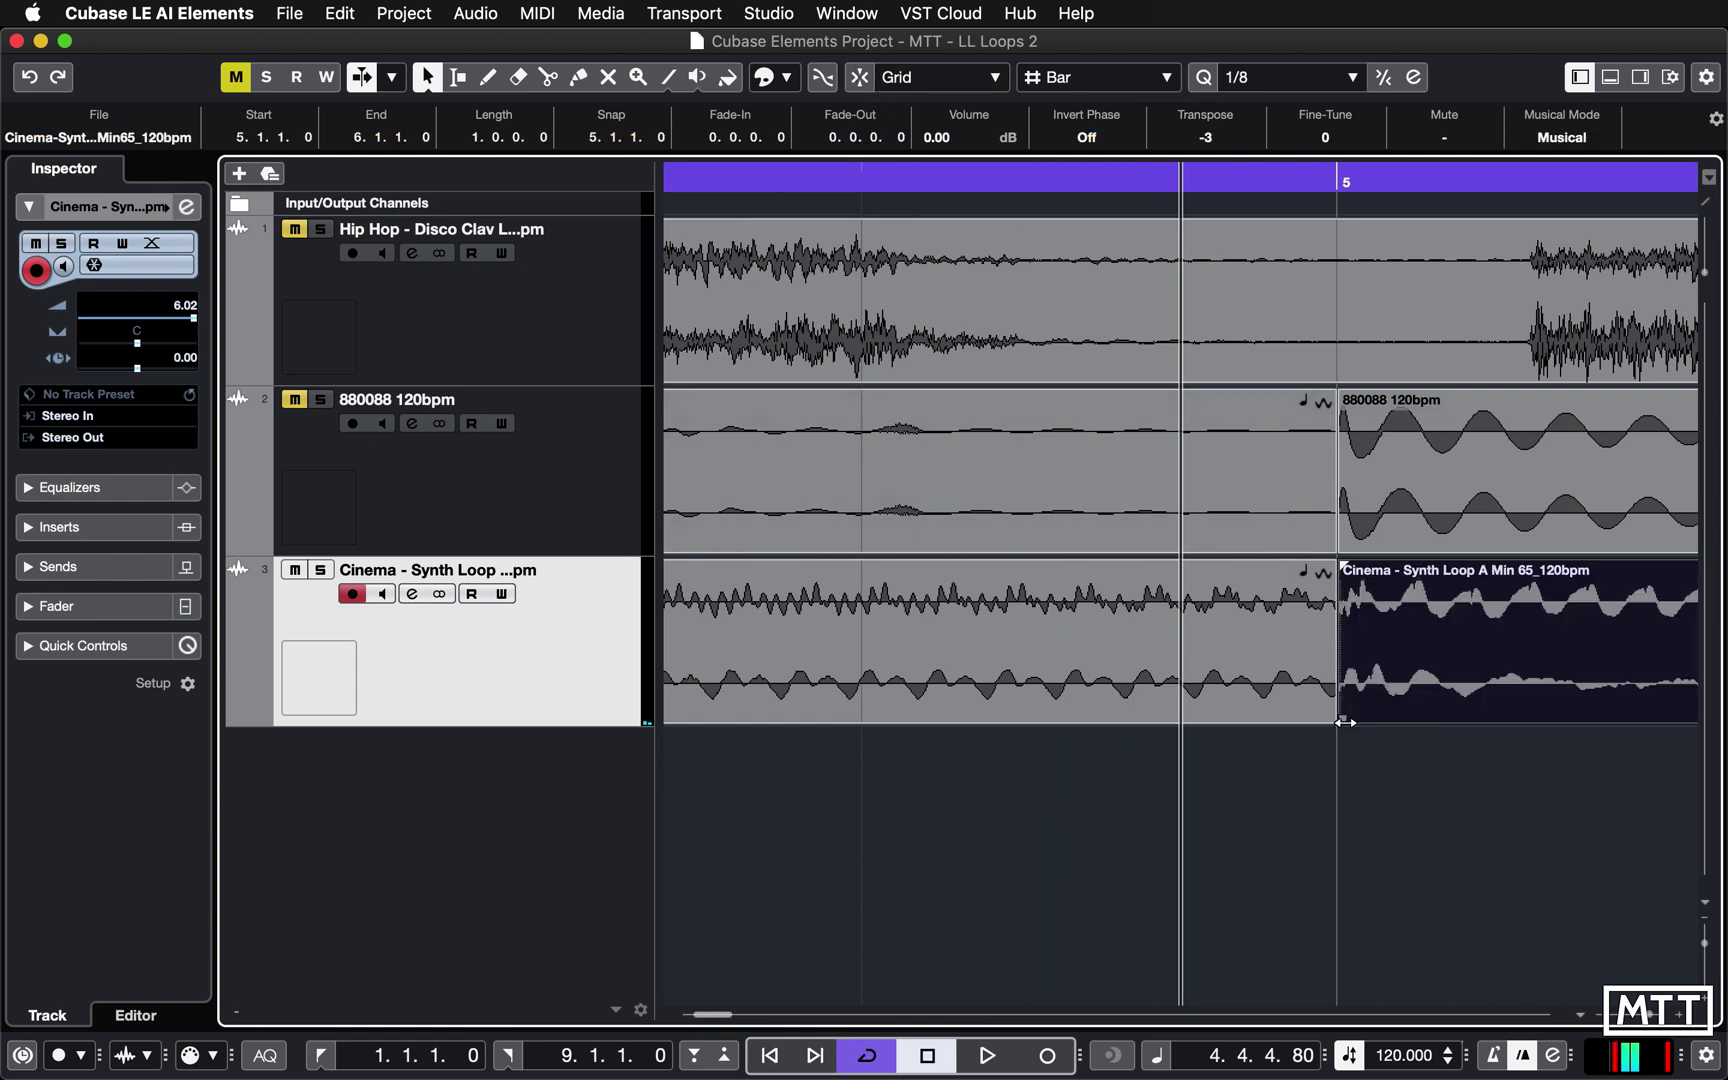
pyautogui.moveTo(1345, 722); pyautogui.dragTo(1332, 655)
pyautogui.press('x')
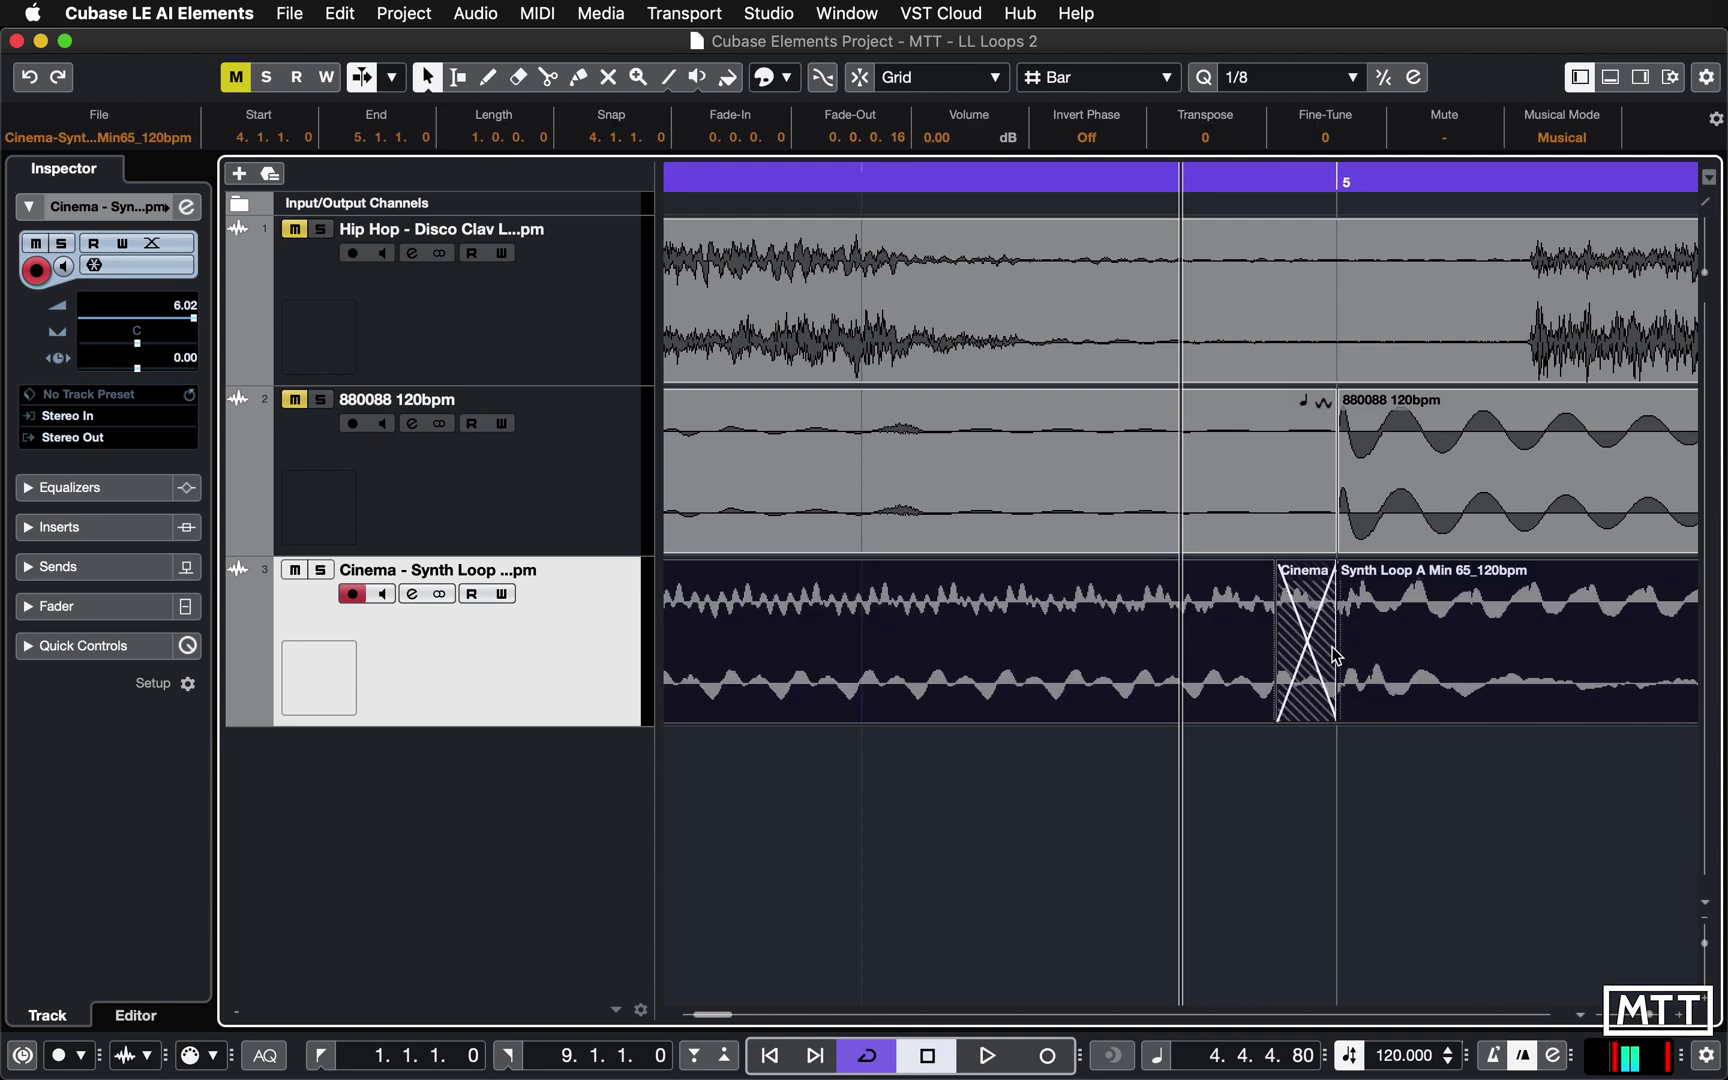
pyautogui.press('h')
pyautogui.press('h')
pyautogui.press('h')
pyautogui.press('h')
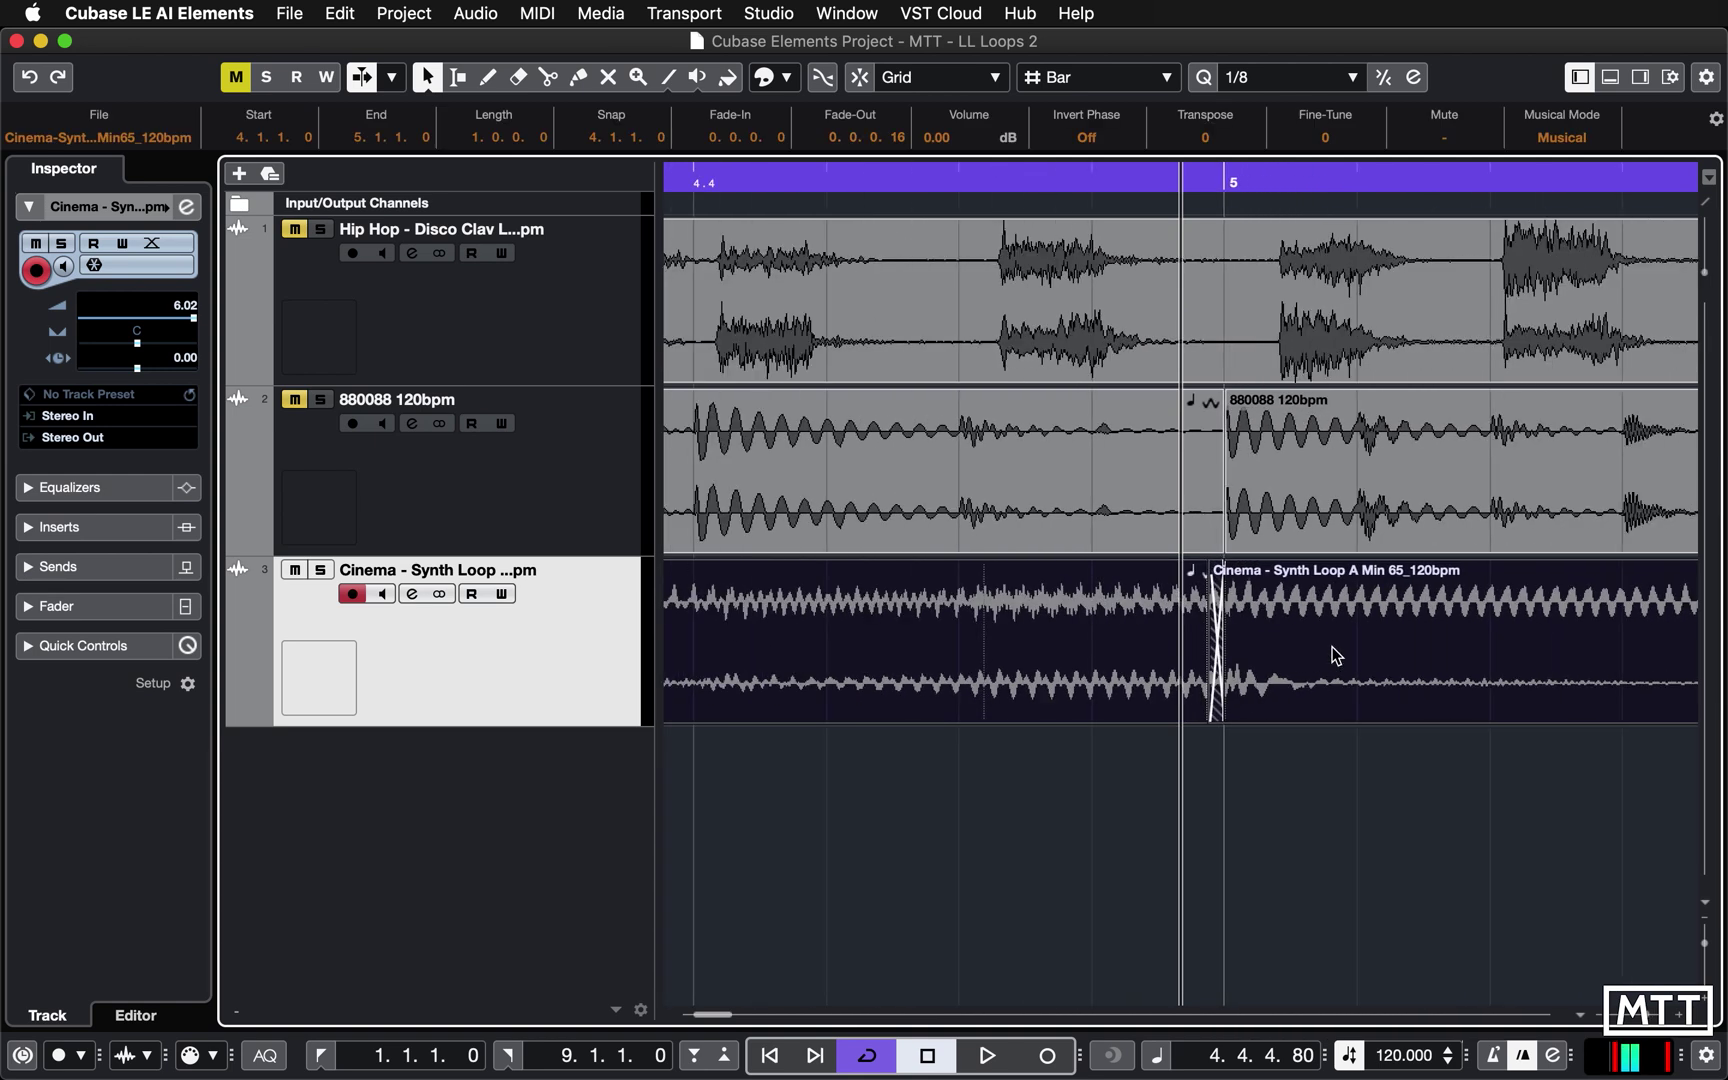
# Audition the crossfaded synth join at bar 5, zooming out to show the surrounding bars.
pyautogui.click(890, 183)
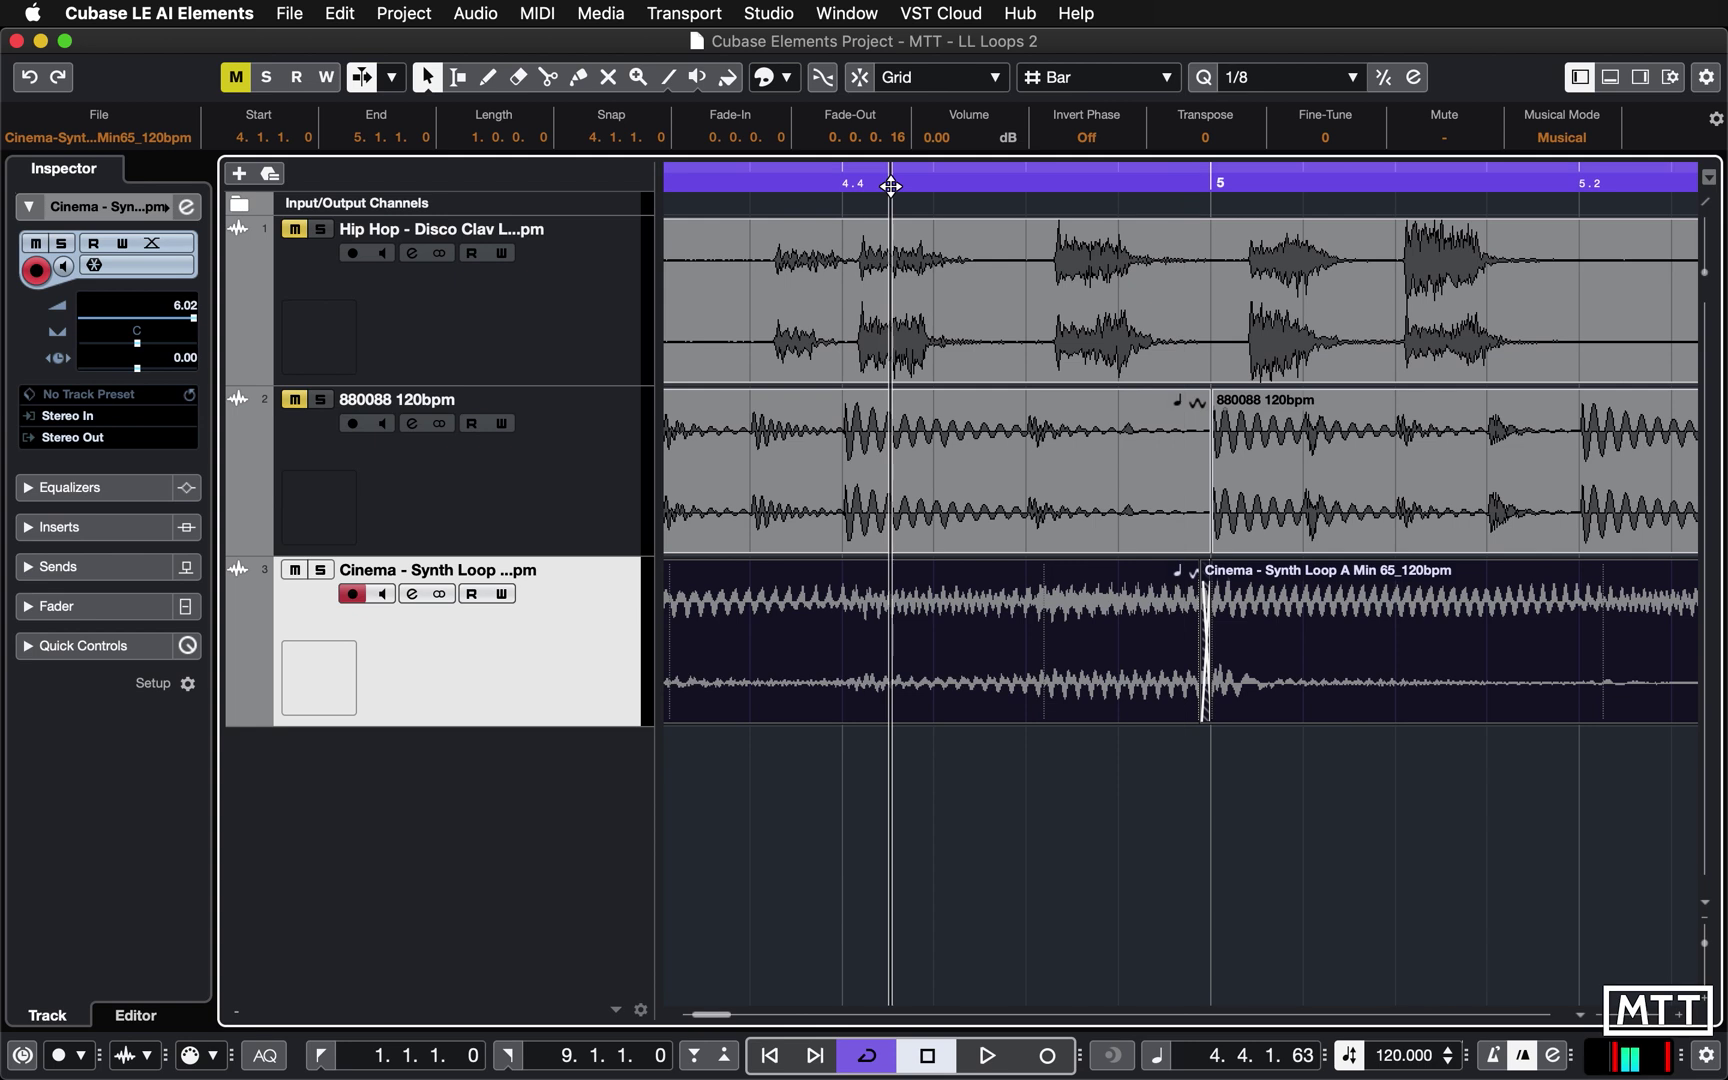
pyautogui.press('space')
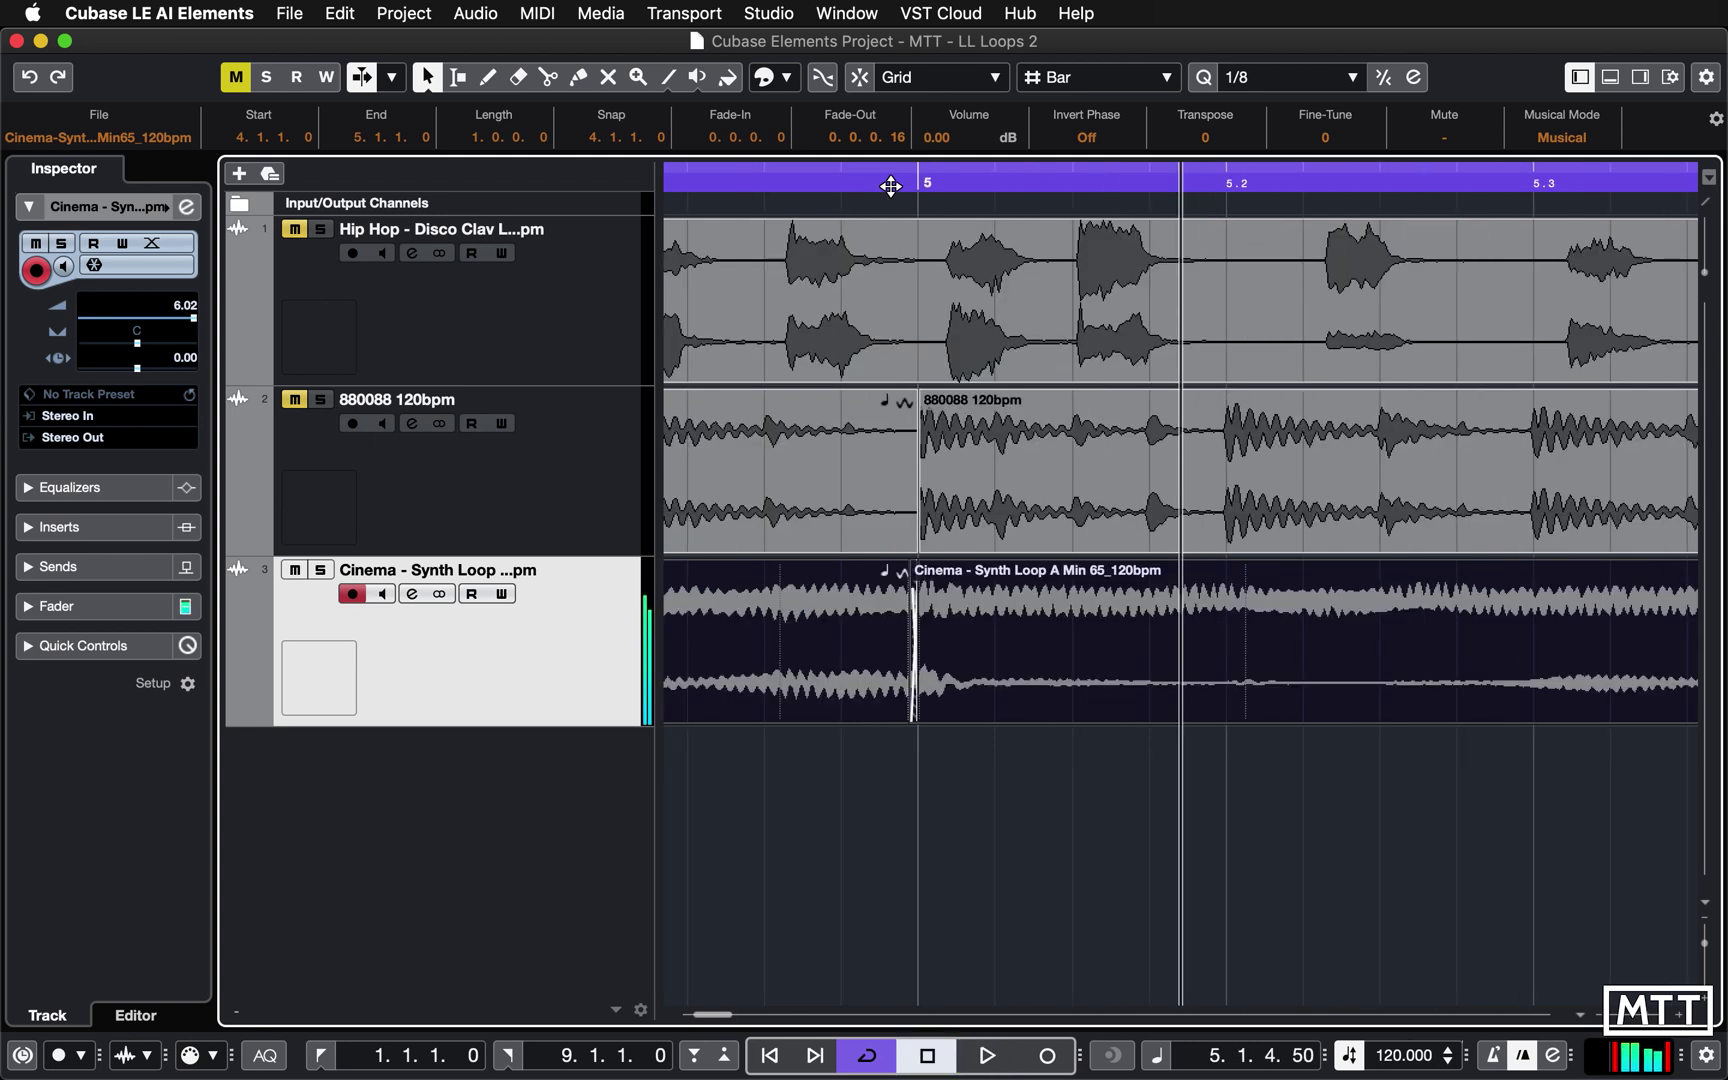
pyautogui.press('g')
pyautogui.press('g')
pyautogui.press('g')
pyautogui.press('g')
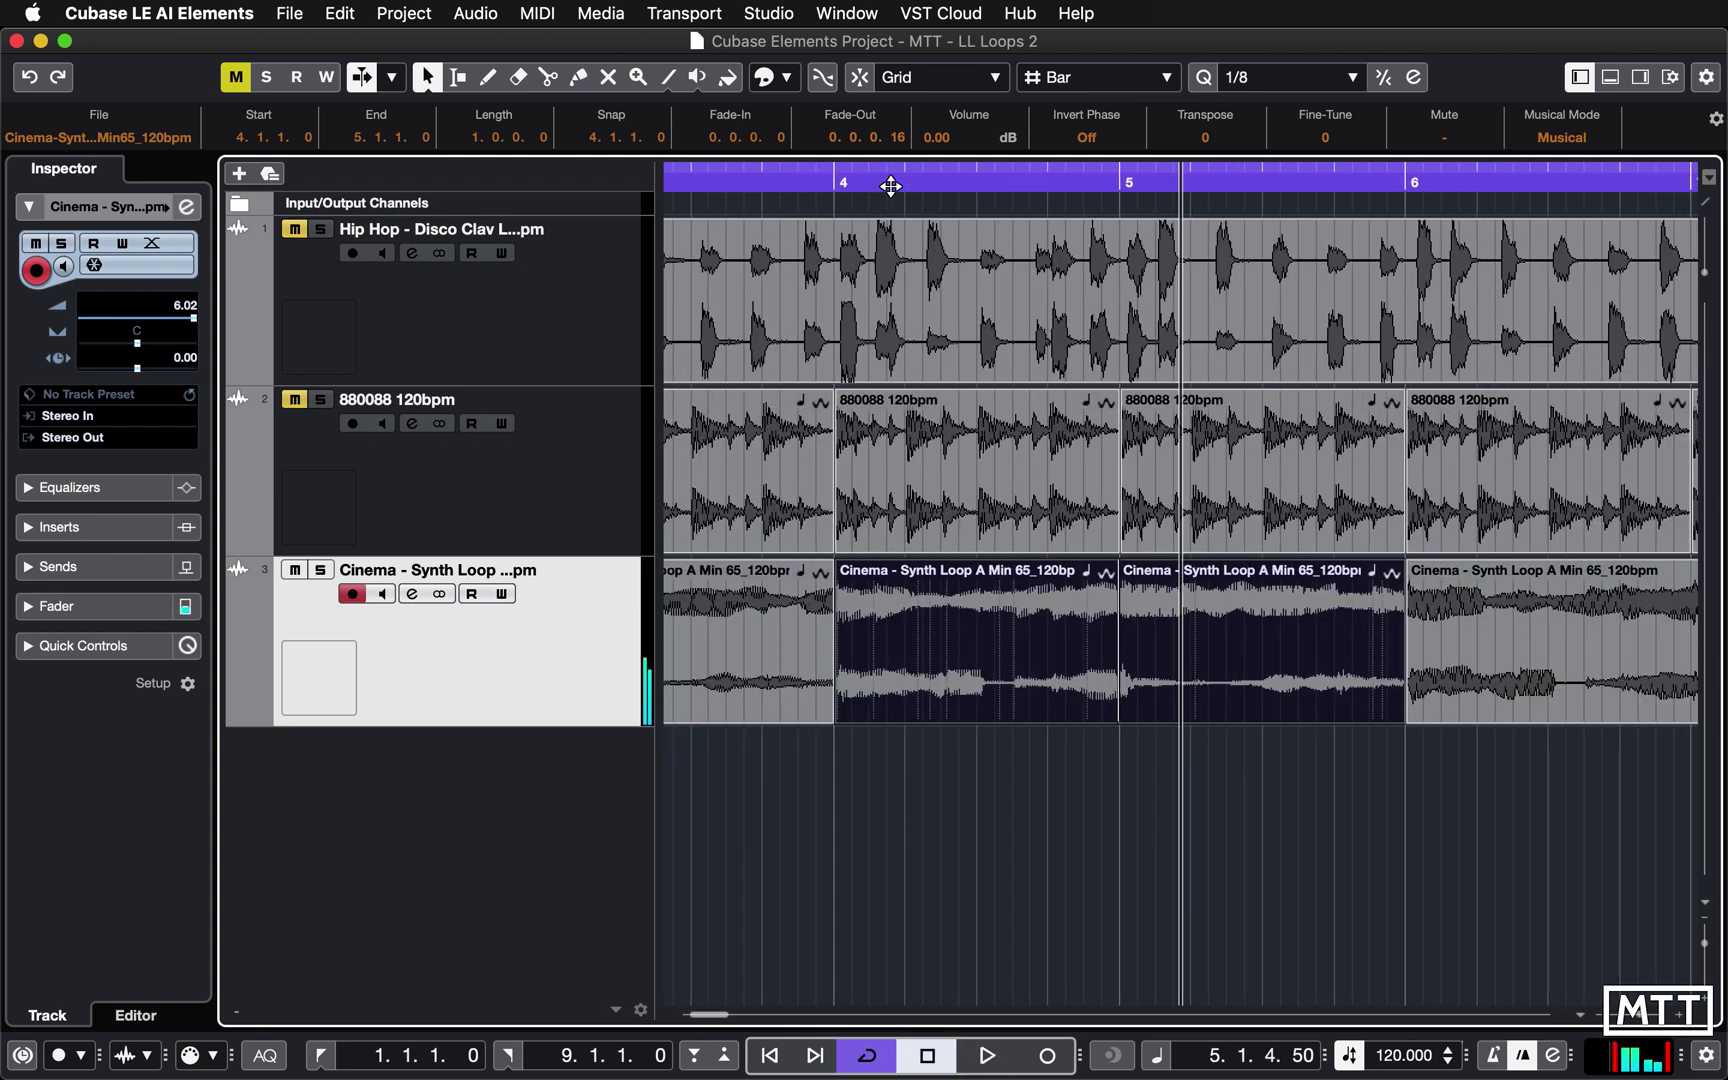
pyautogui.press('h')
pyautogui.press('h')
pyautogui.press('g')
pyautogui.press('g')
pyautogui.press('space')
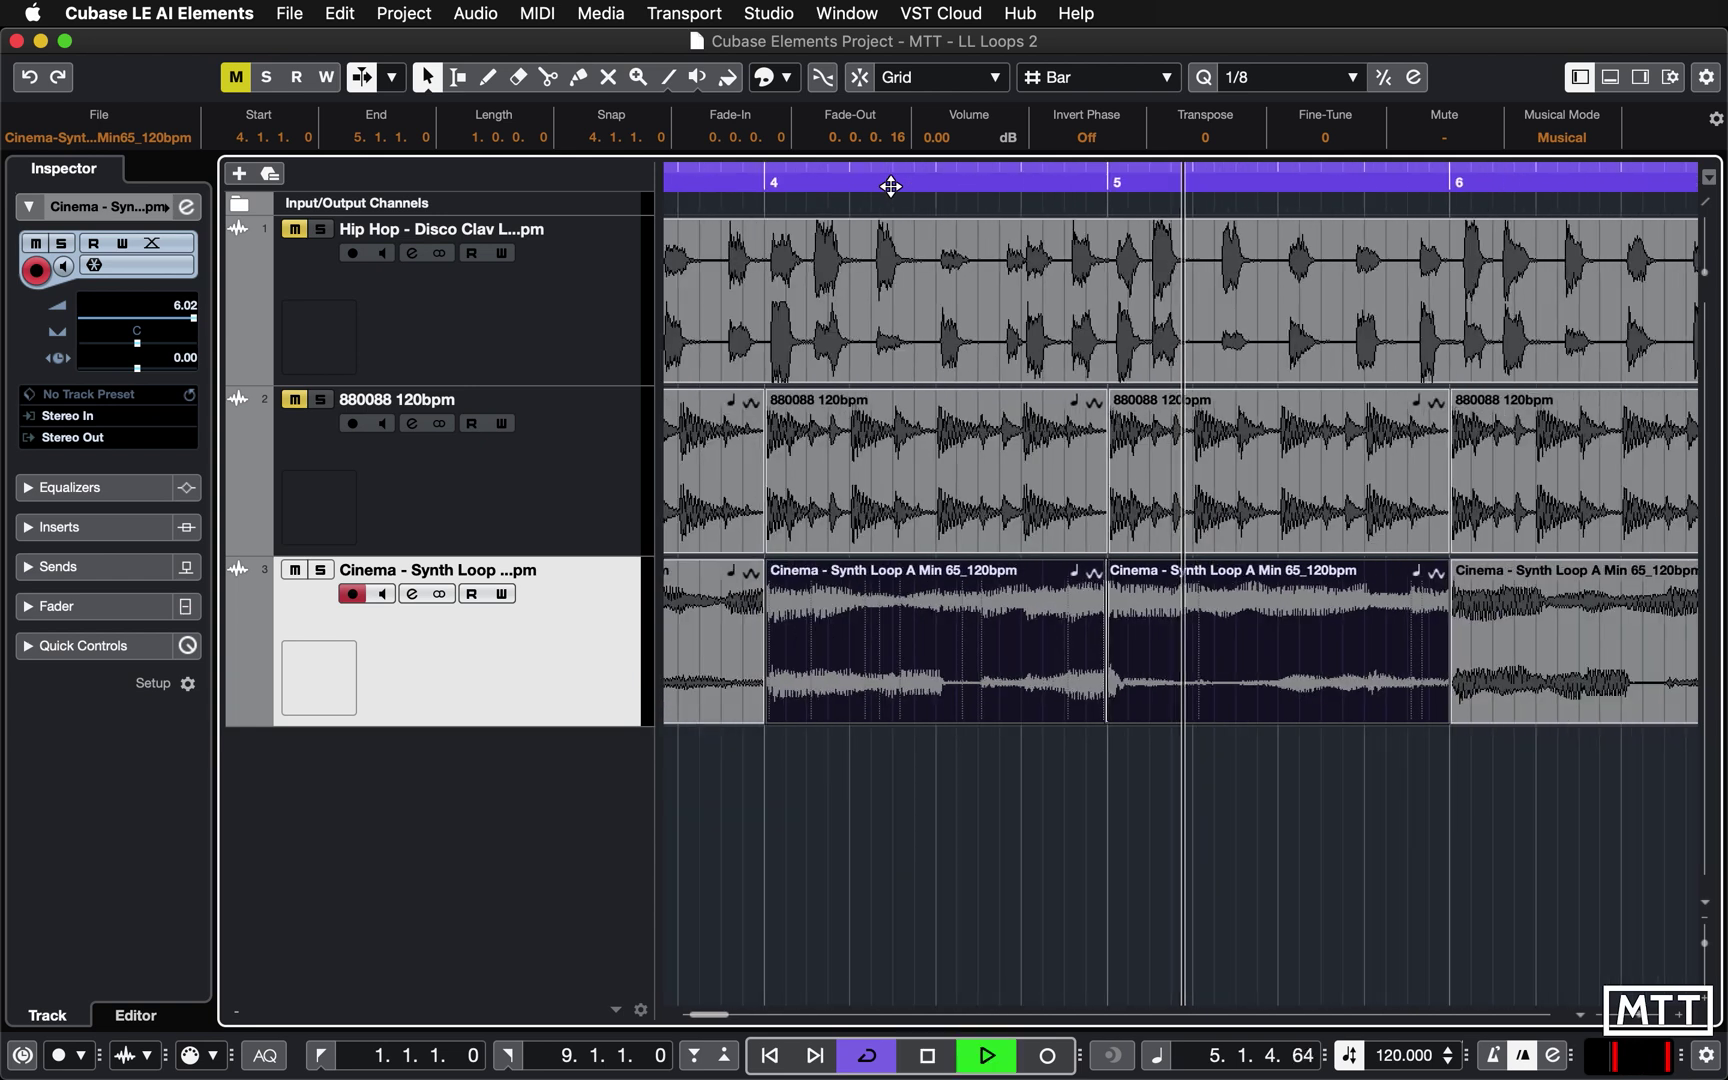
pyautogui.press('g')
pyautogui.press('g')
pyautogui.press('g')
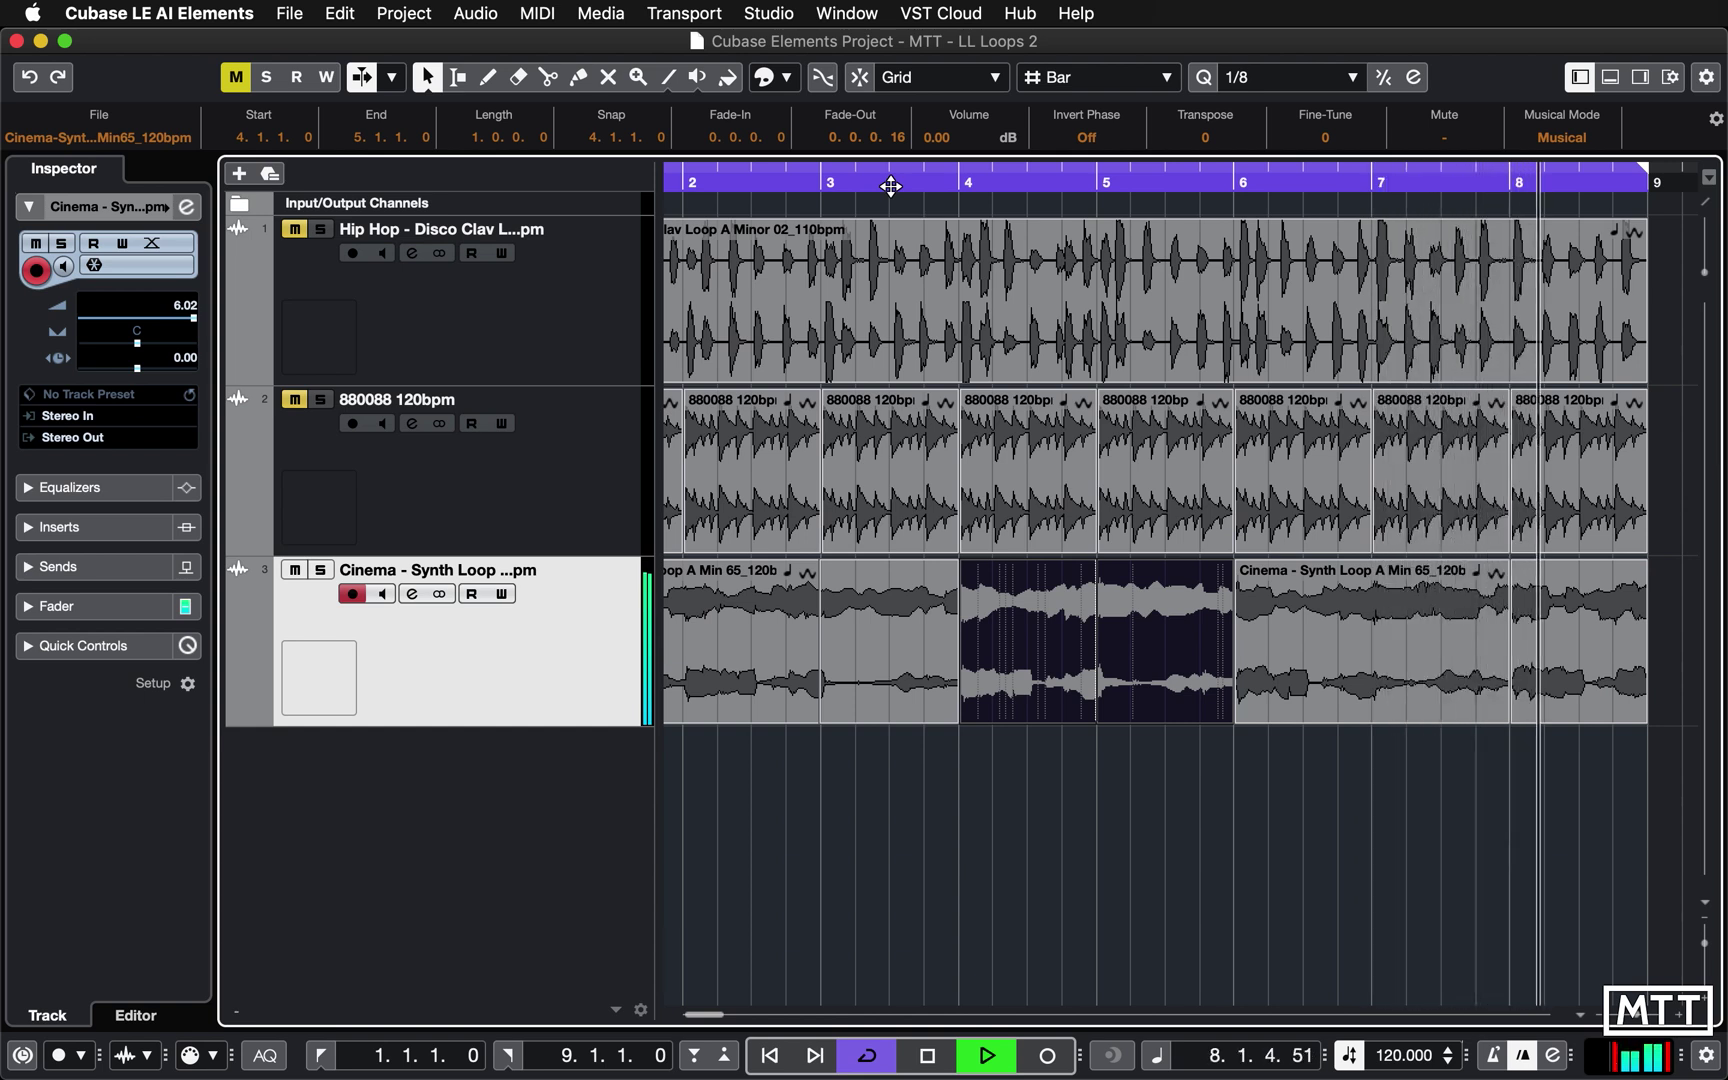
pyautogui.press('space')
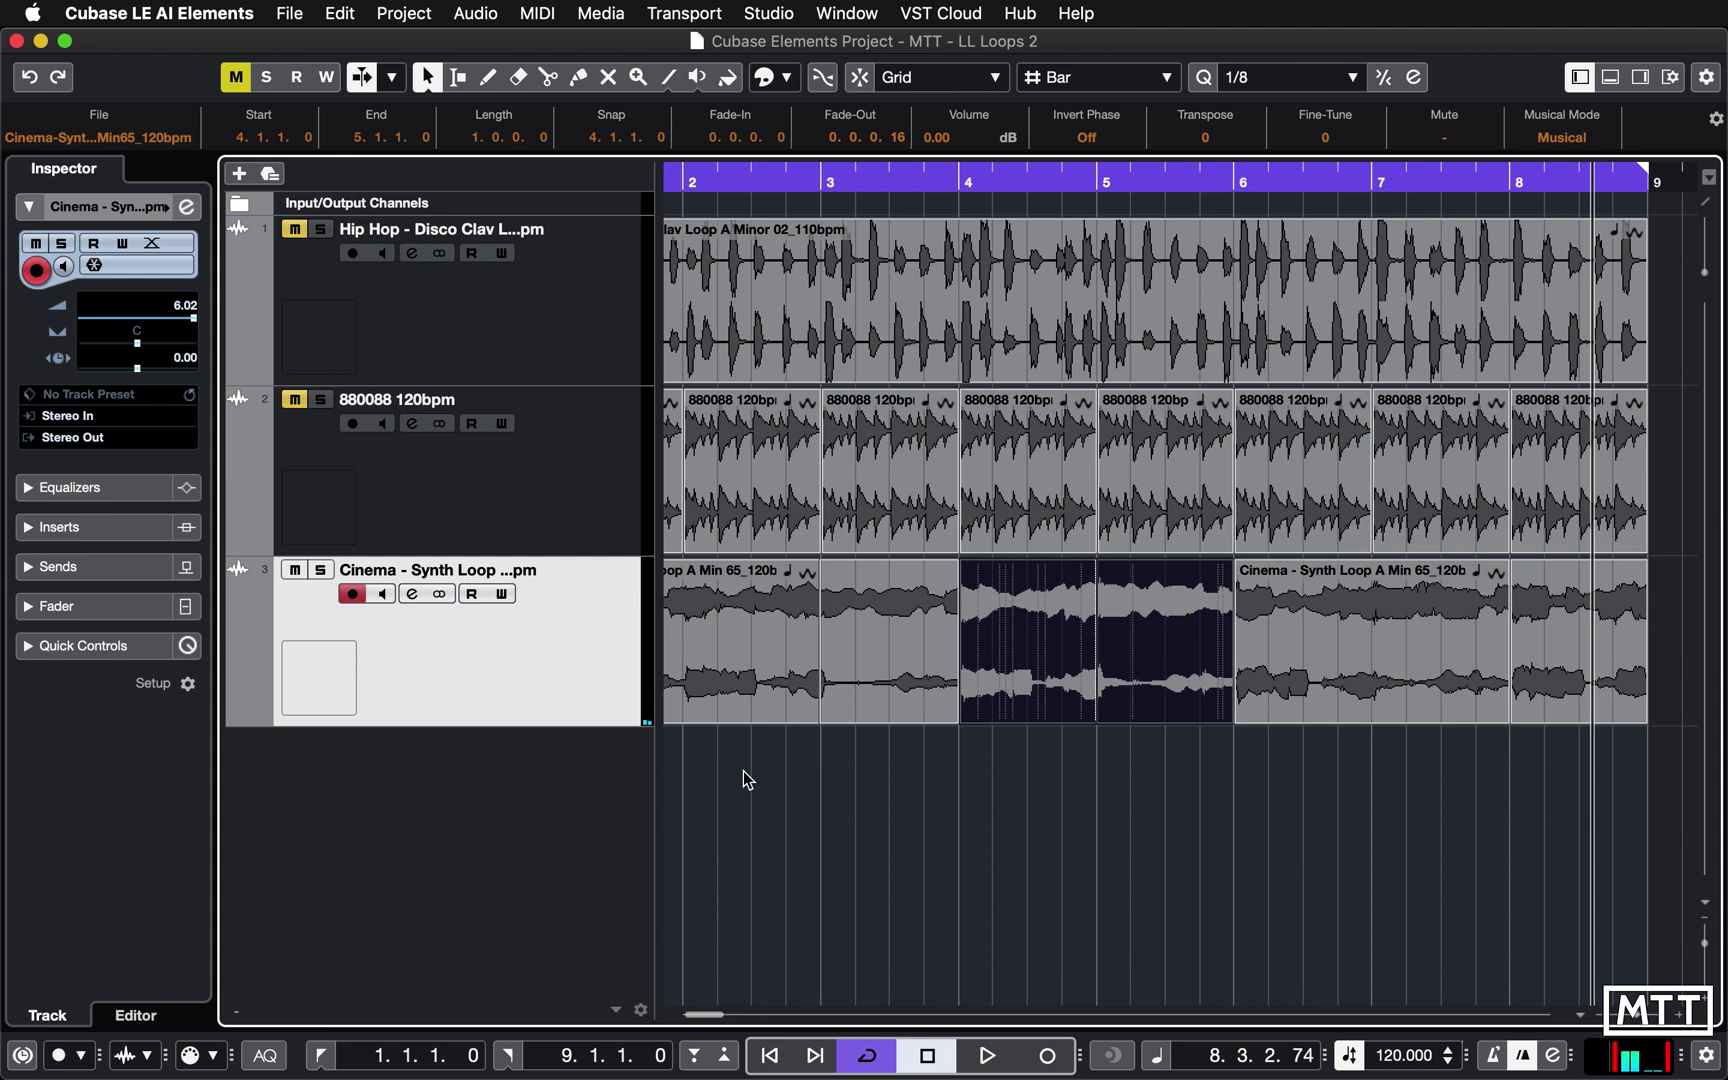
# Unmute the 880088 and Hip Hop clav tracks and play the whole arrangement from the start.
pyautogui.click(294, 399)
pyautogui.click(295, 229)
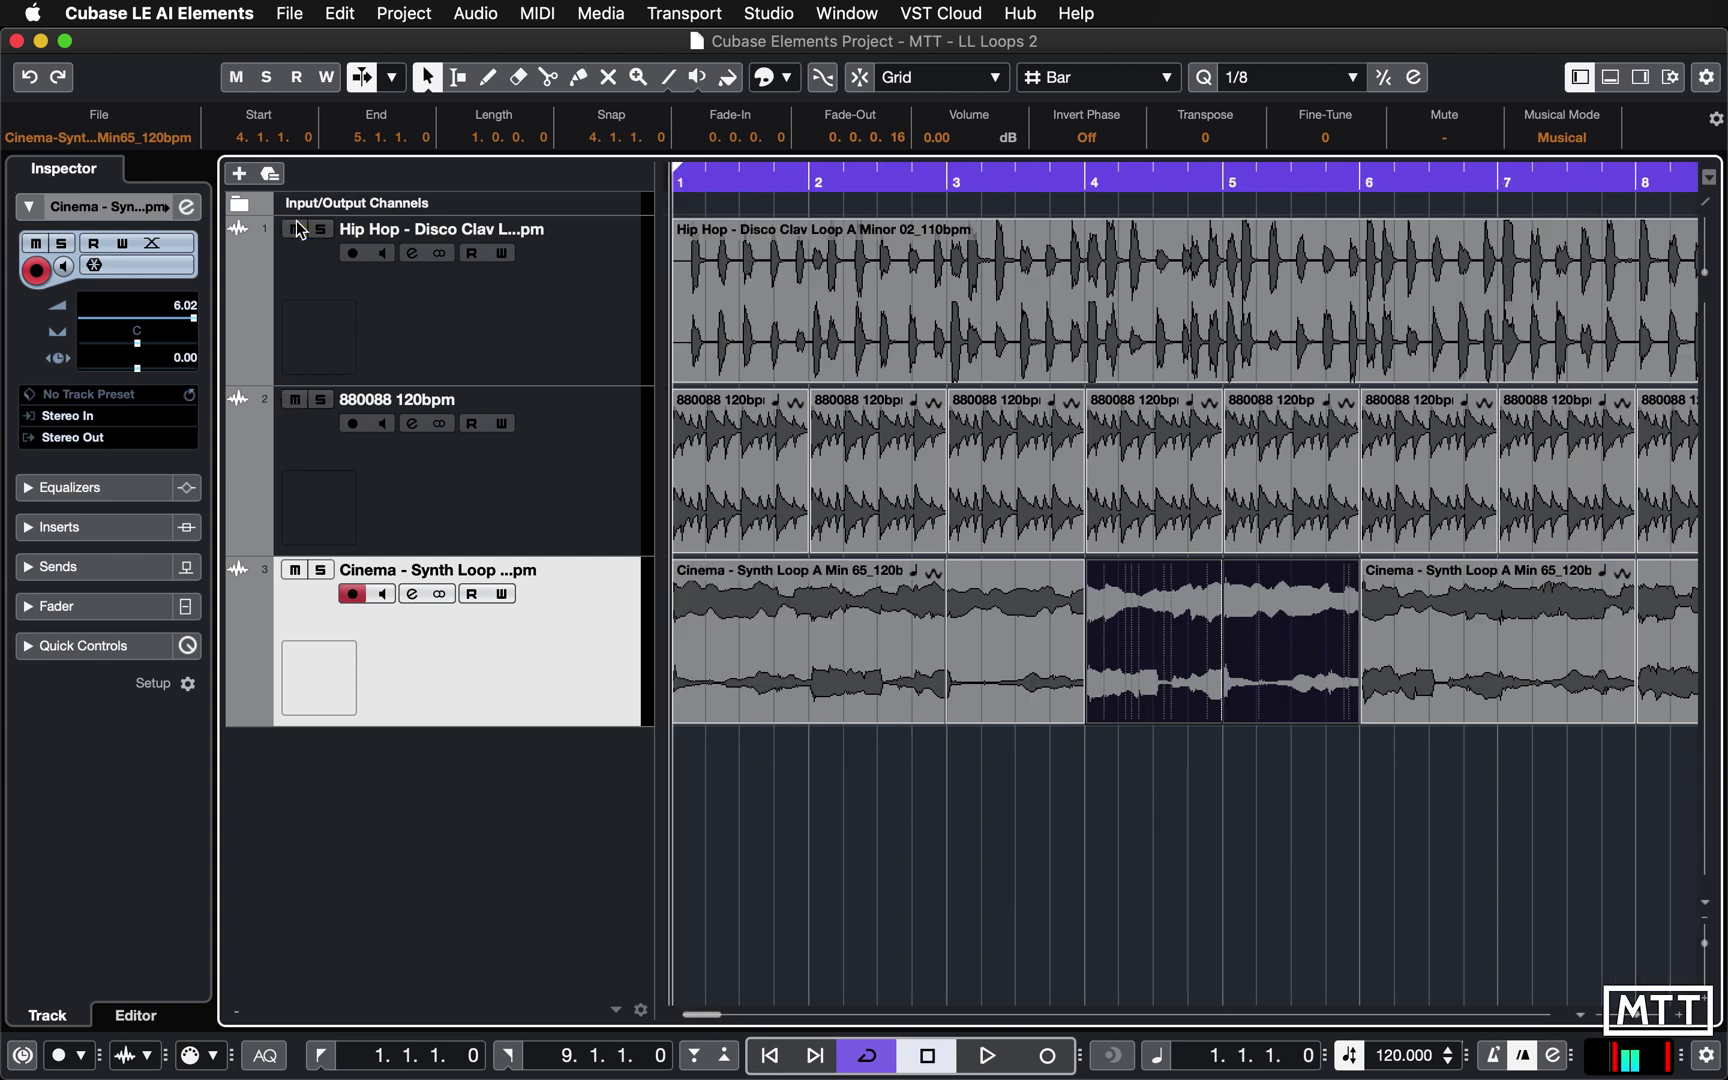
pyautogui.press('space')
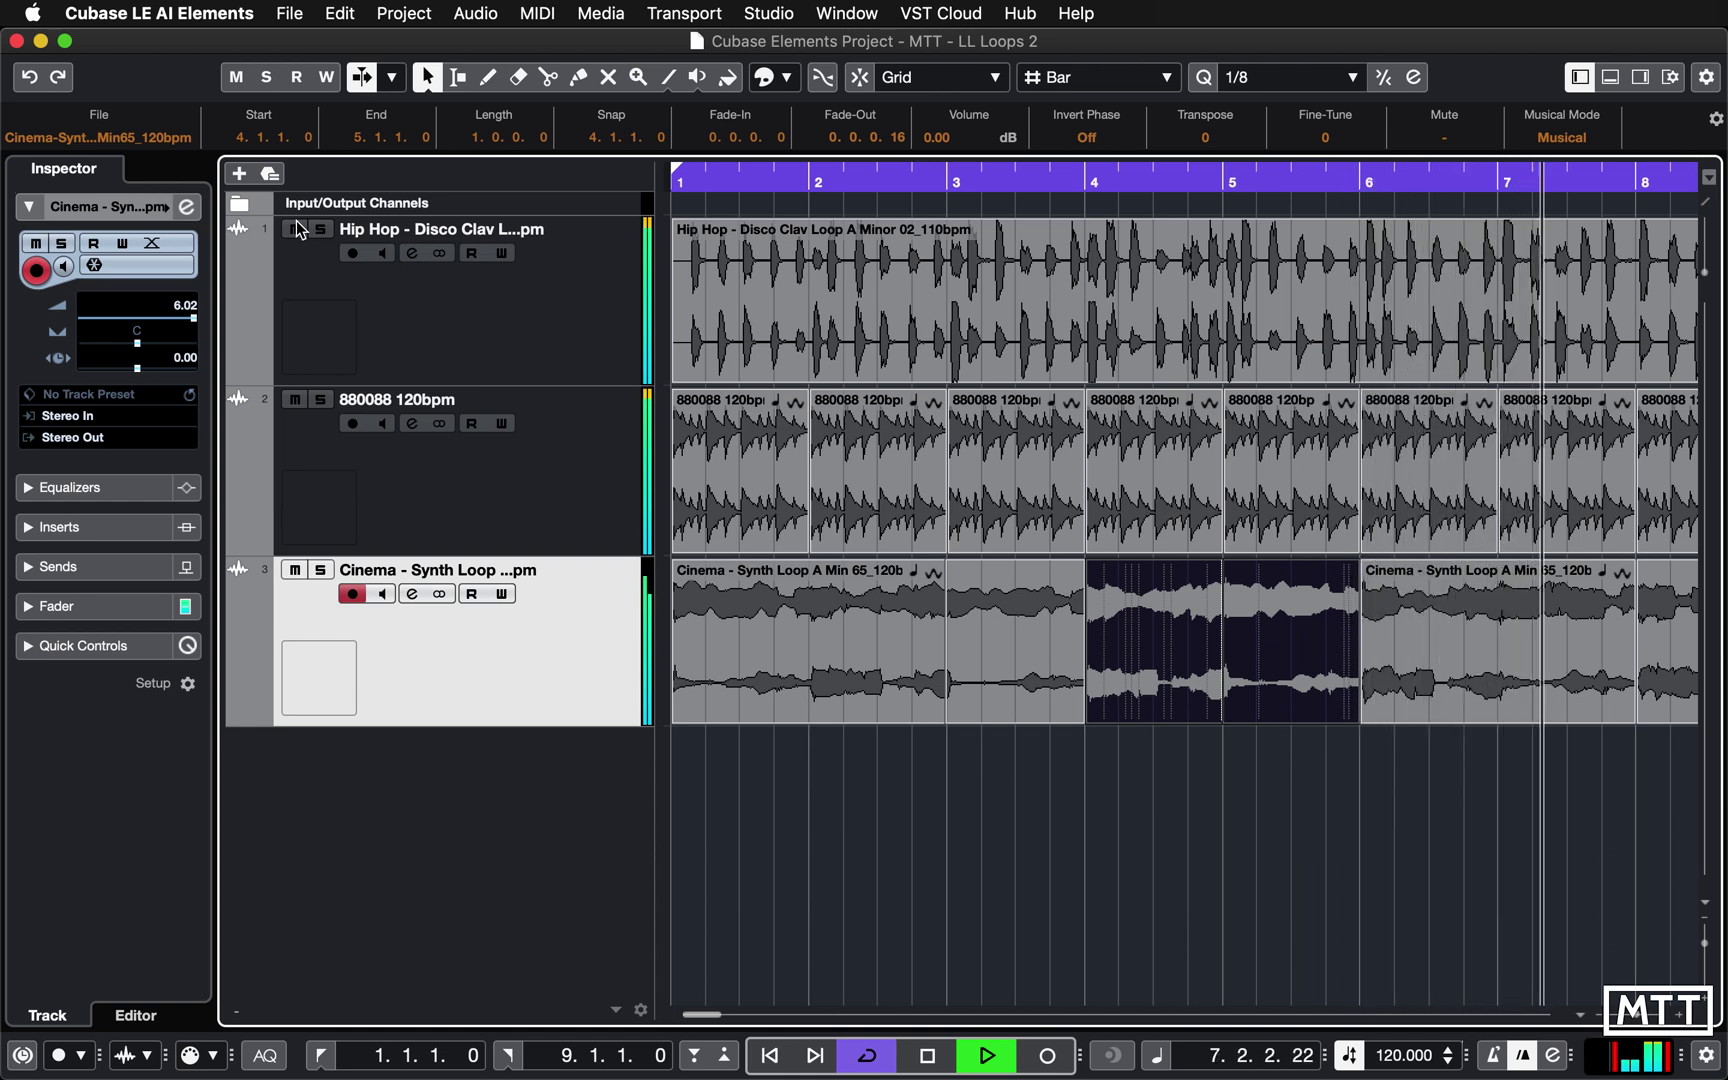
pyautogui.press('g')
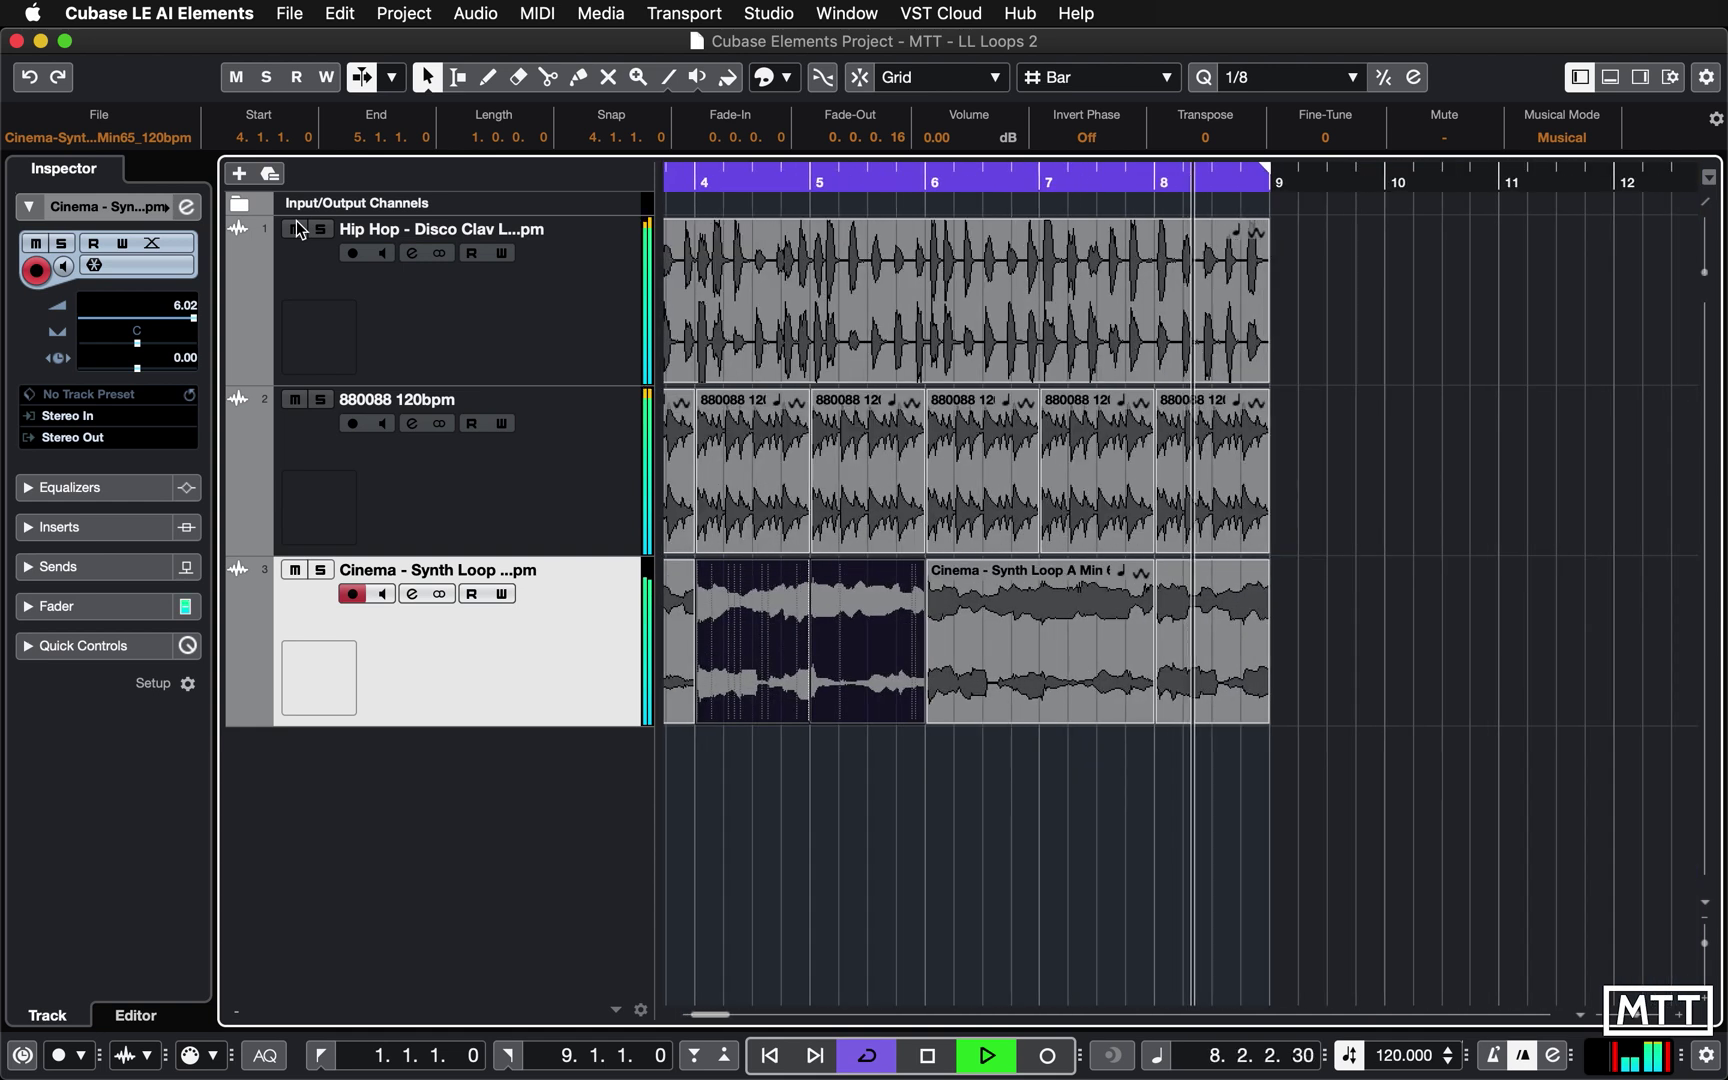
# Stop playback and trial-move the bar 6 synth event to bar 10 and the bar 8 event into bar 6.
pyautogui.press('space')
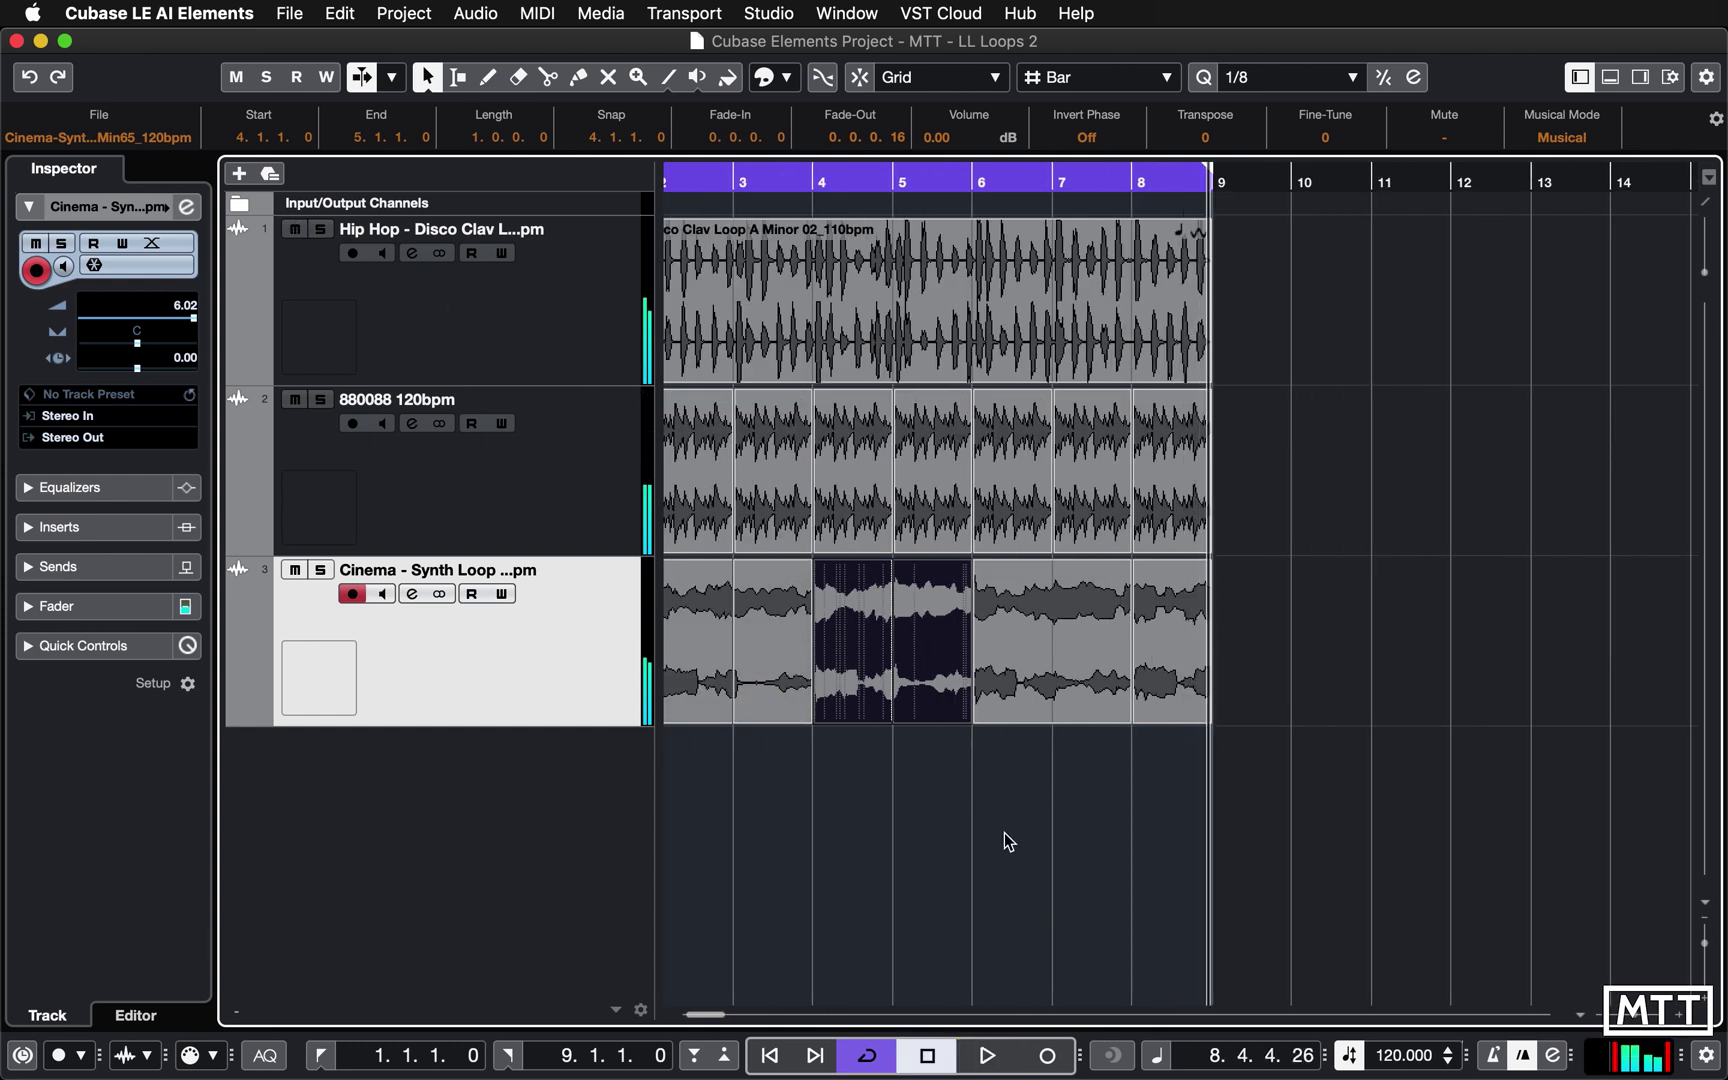
pyautogui.moveTo(1035, 628); pyautogui.dragTo(1370, 628)
pyautogui.click(1150, 628)
pyautogui.moveTo(1148, 628); pyautogui.dragTo(996, 628)
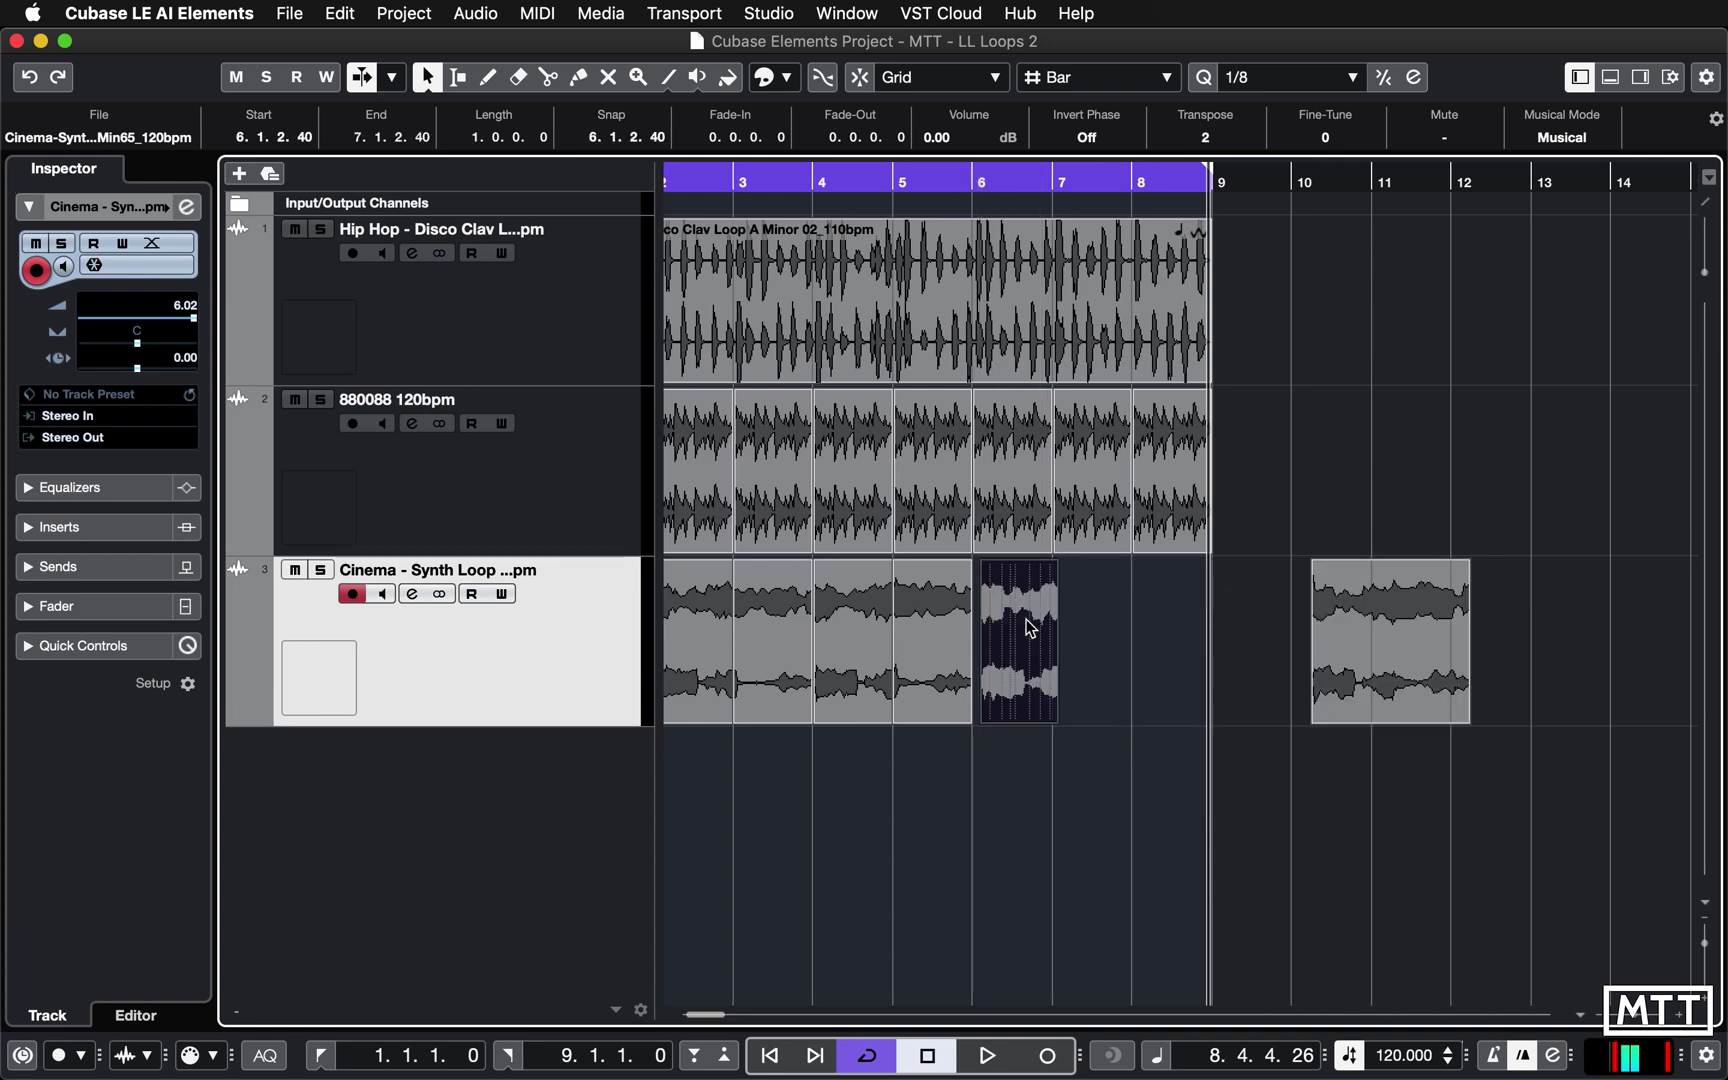
# Enable grid Snap, snap the moved events to bars 6 and 8, then undo the trial moves.
pyautogui.click(859, 77)
pyautogui.moveTo(993, 633); pyautogui.dragTo(987, 633)
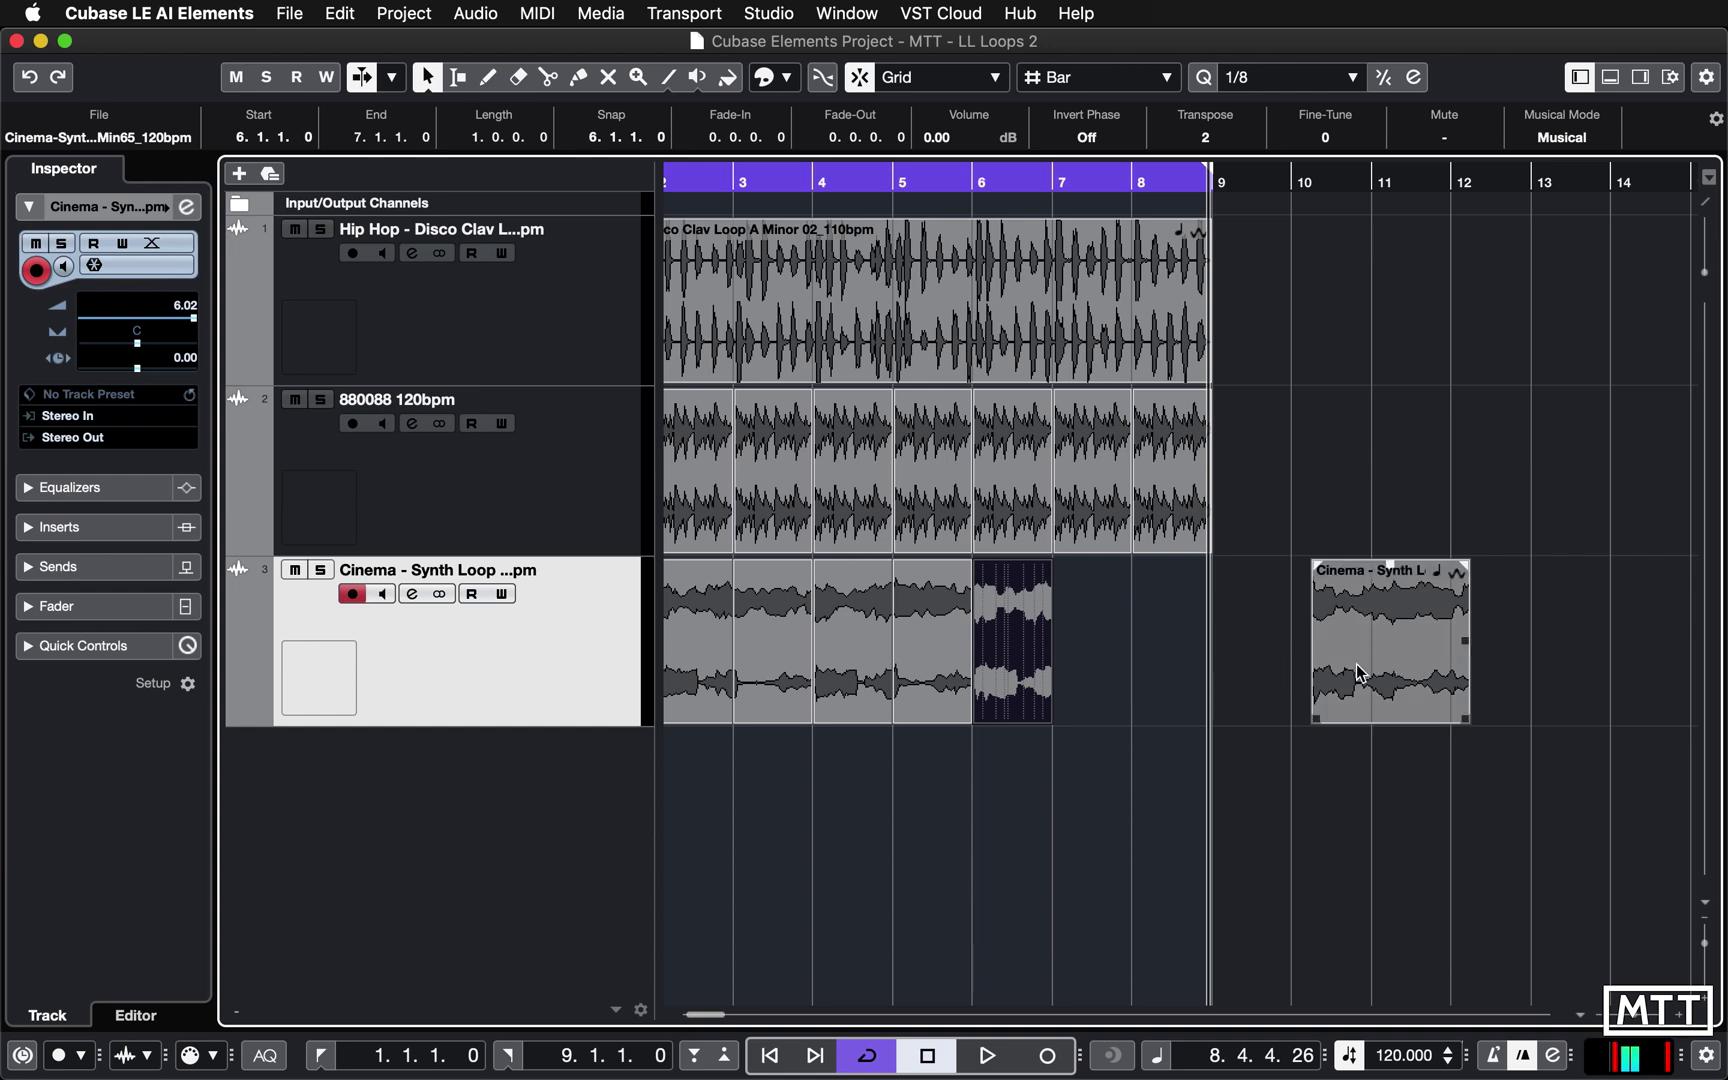
pyautogui.moveTo(1358, 668); pyautogui.dragTo(1157, 668)
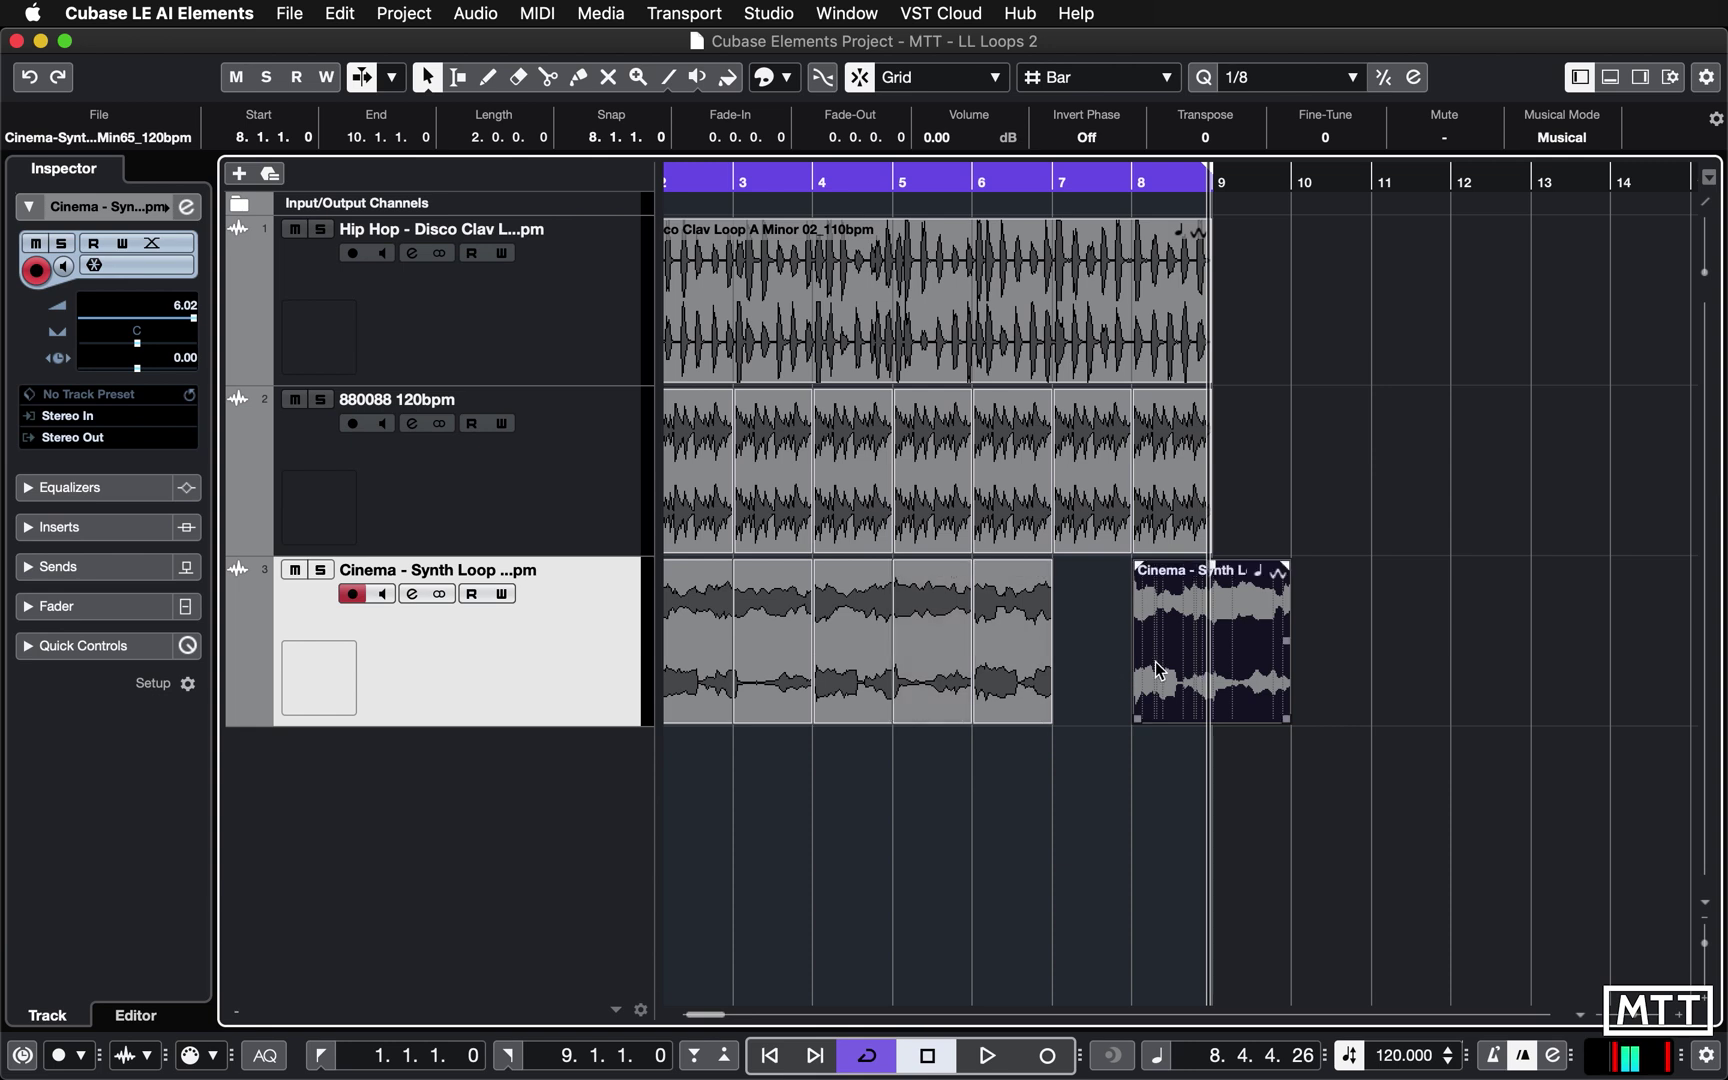
pyautogui.press('super+z')
pyautogui.press('super+z')
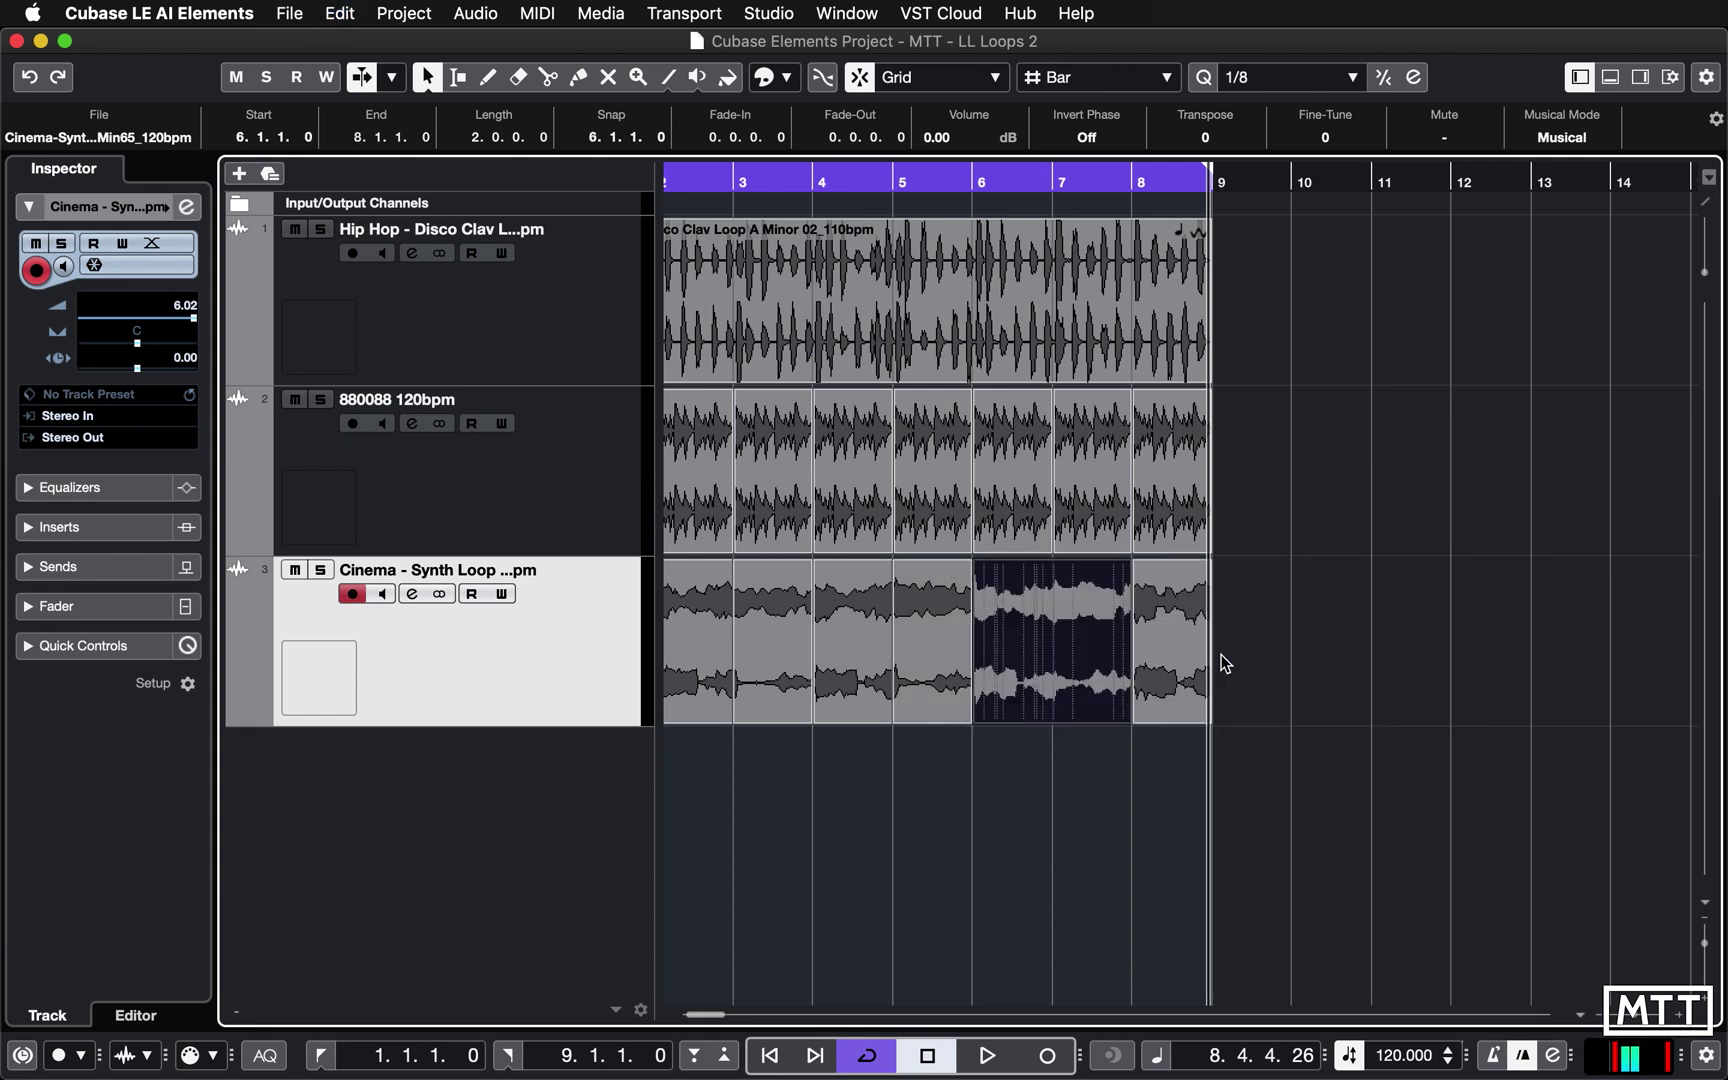
# Mute the synth loop's bar 3 event with the Mute tool.
pyautogui.click(1323, 660)
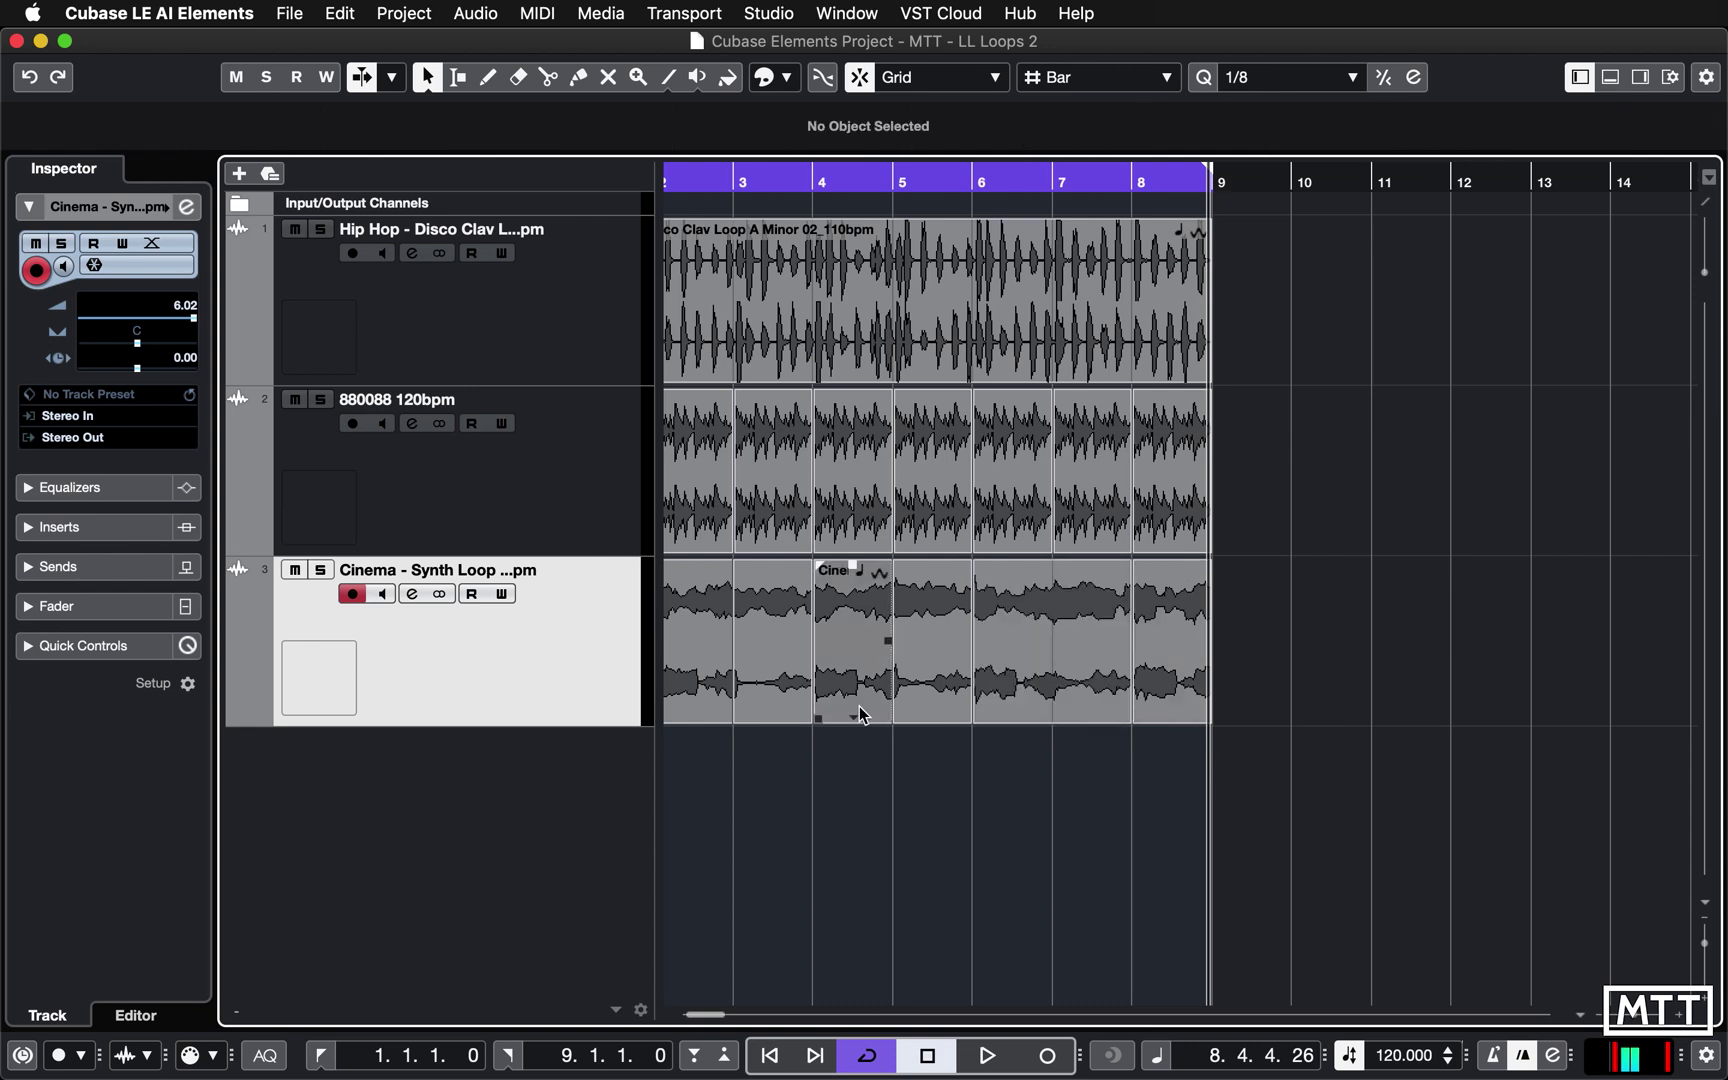
pyautogui.rightClick(937, 787)
pyautogui.click(1120, 784)
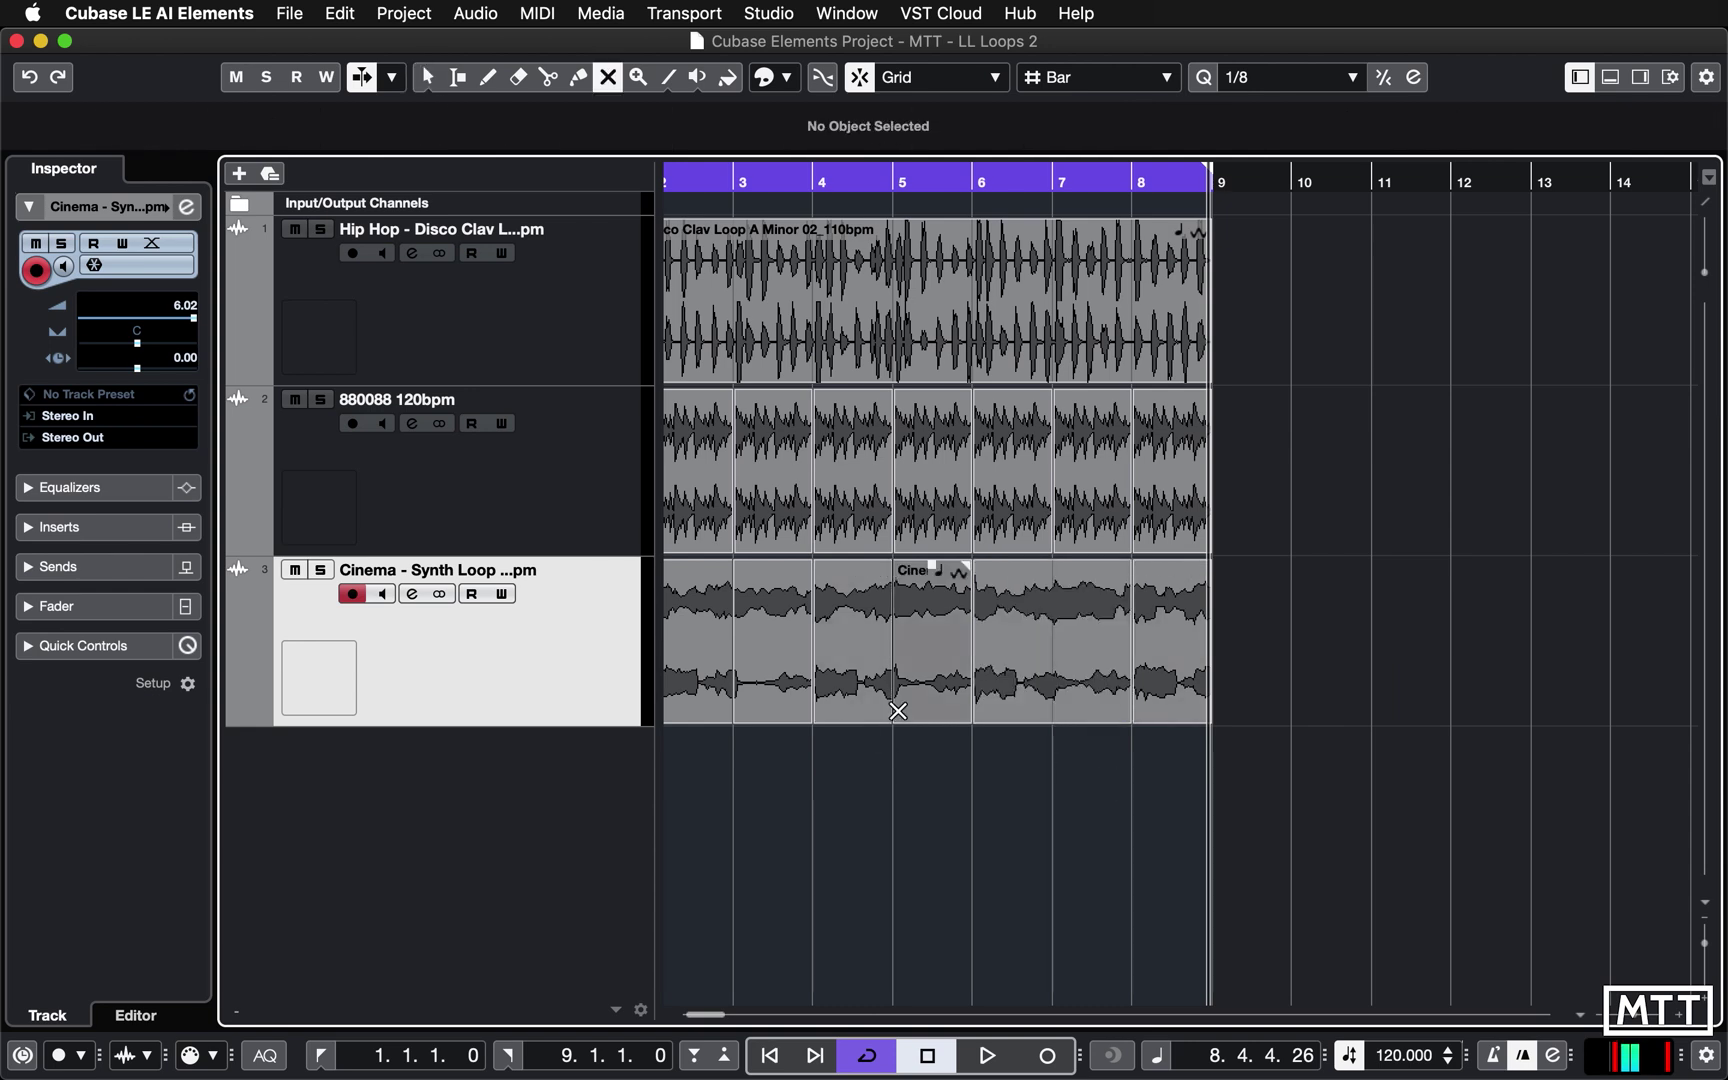
pyautogui.click(752, 652)
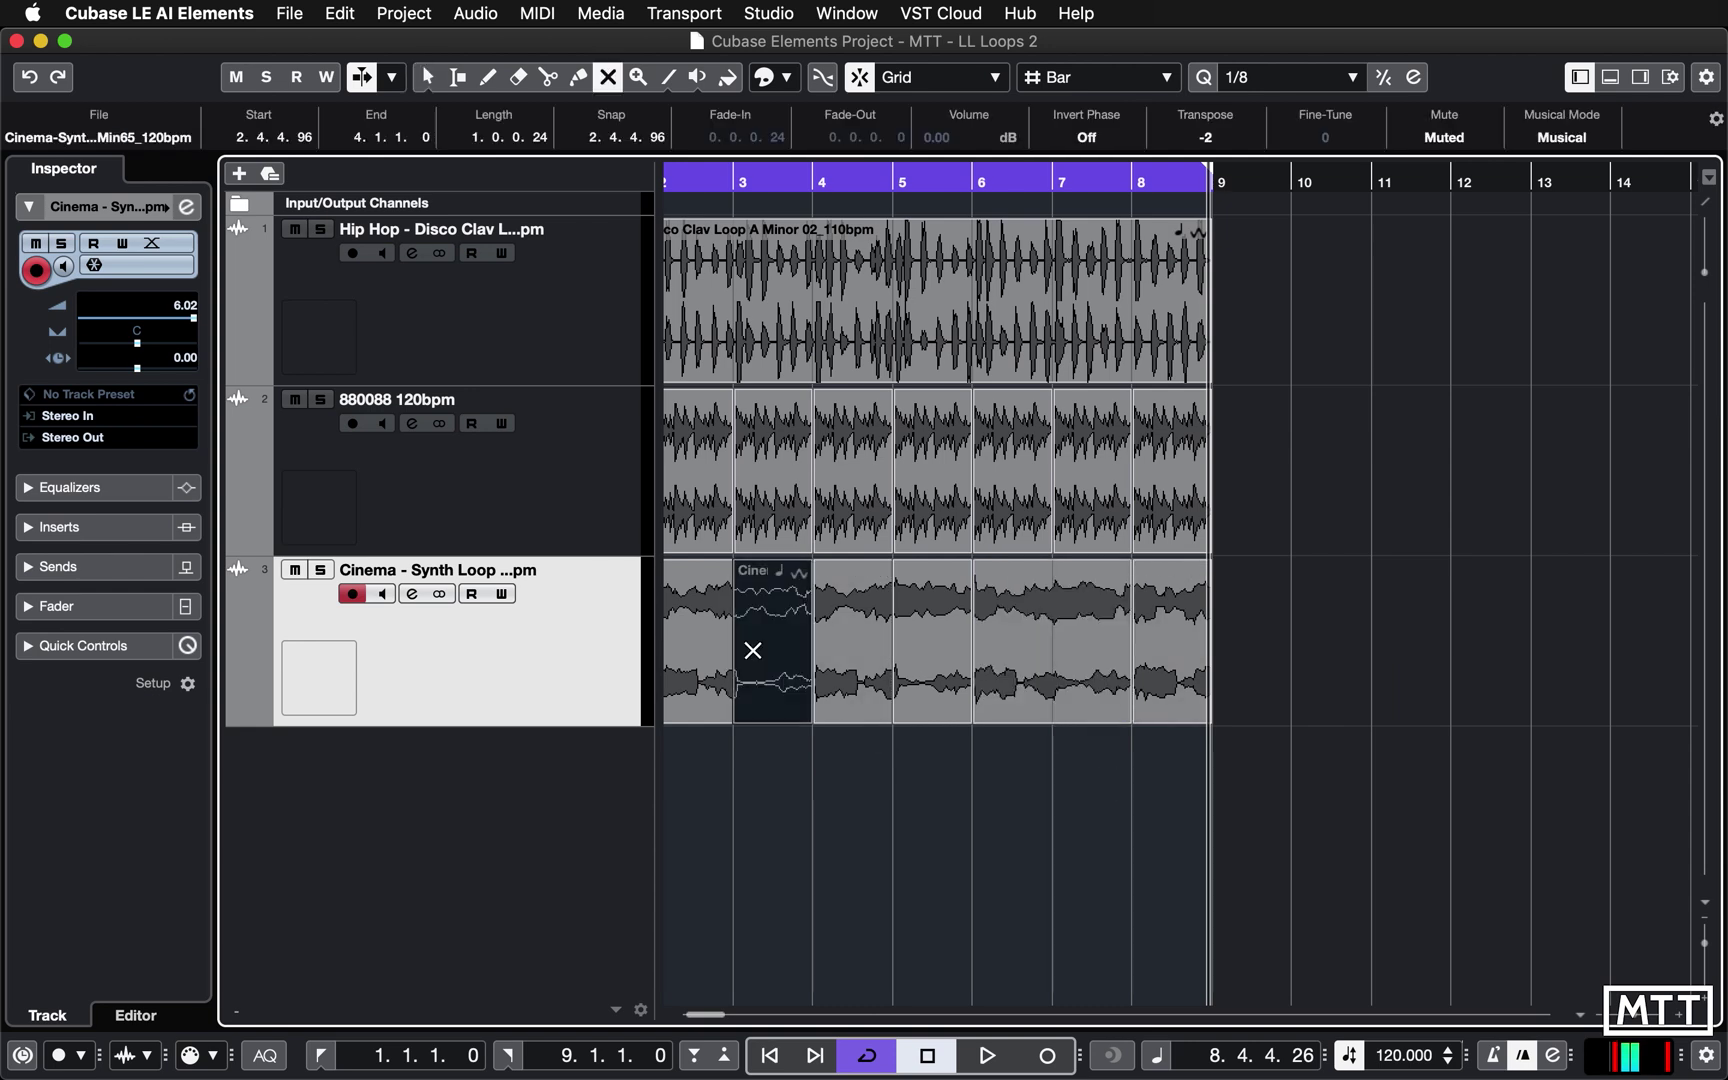
# Play from bar 1, mute the 880088 track, and return to the Object Selection tool.
pyautogui.press('Home')
pyautogui.press('space')
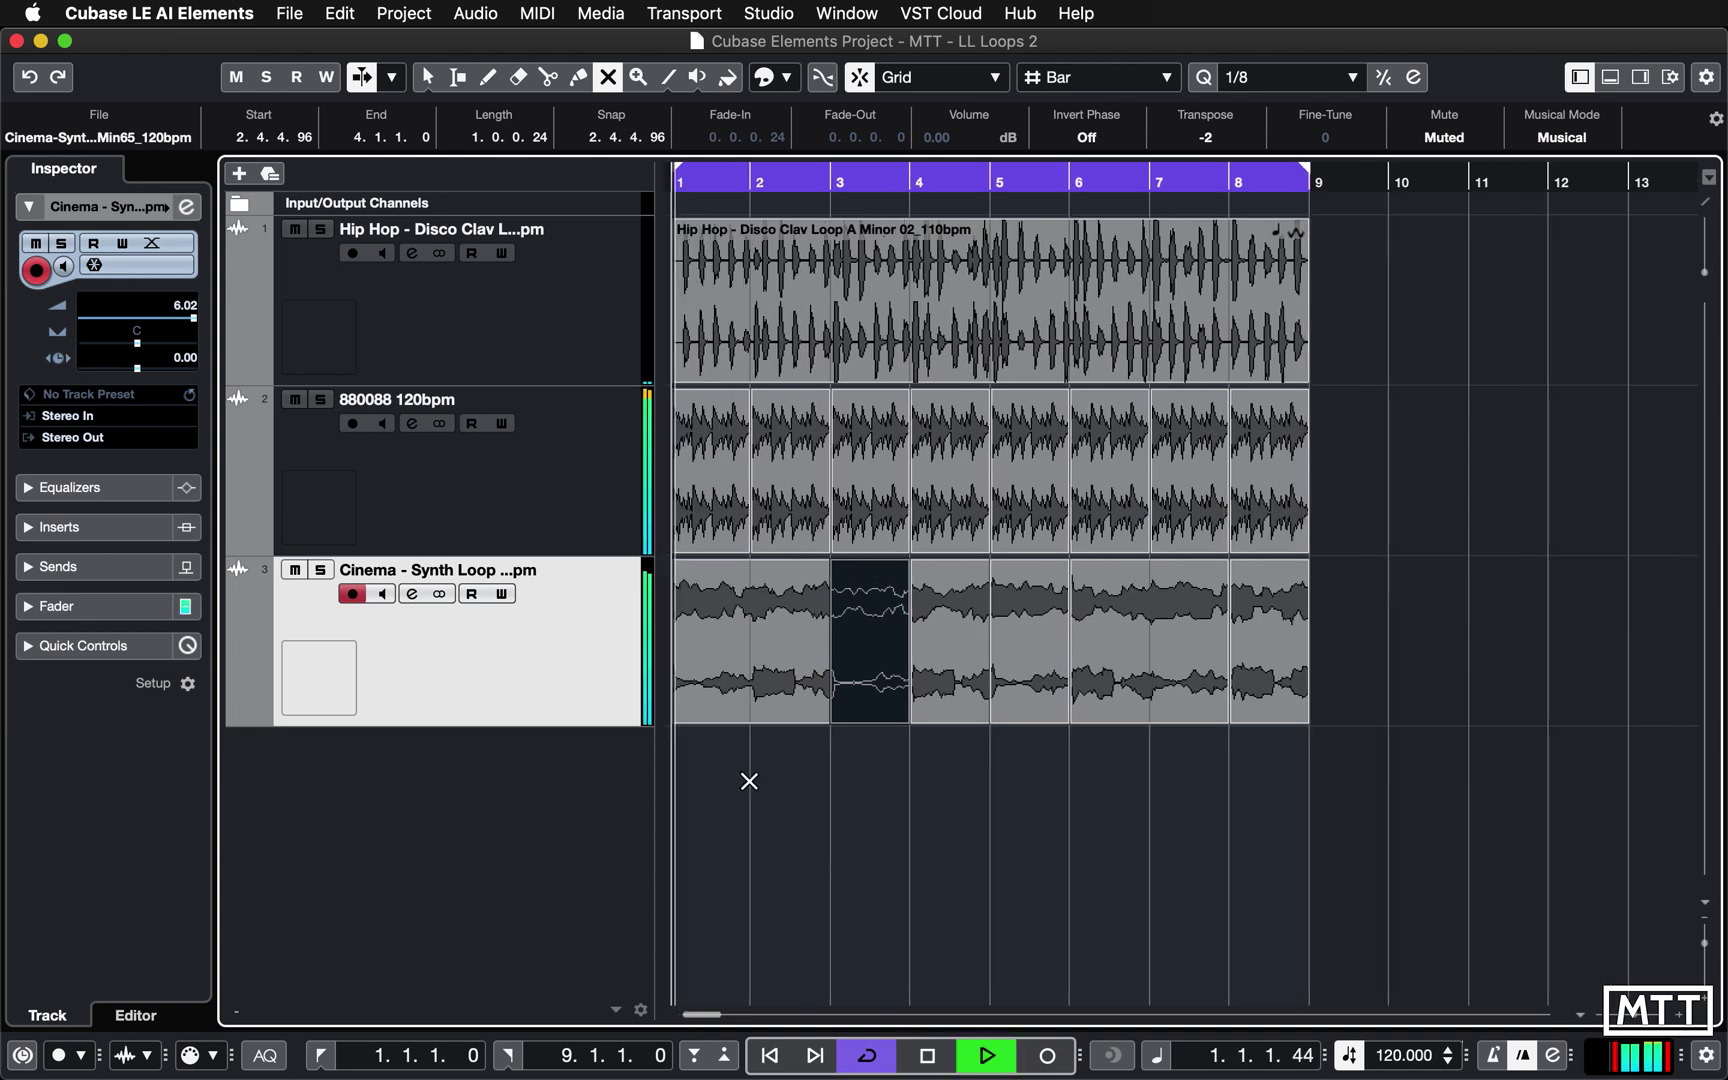
pyautogui.click(294, 399)
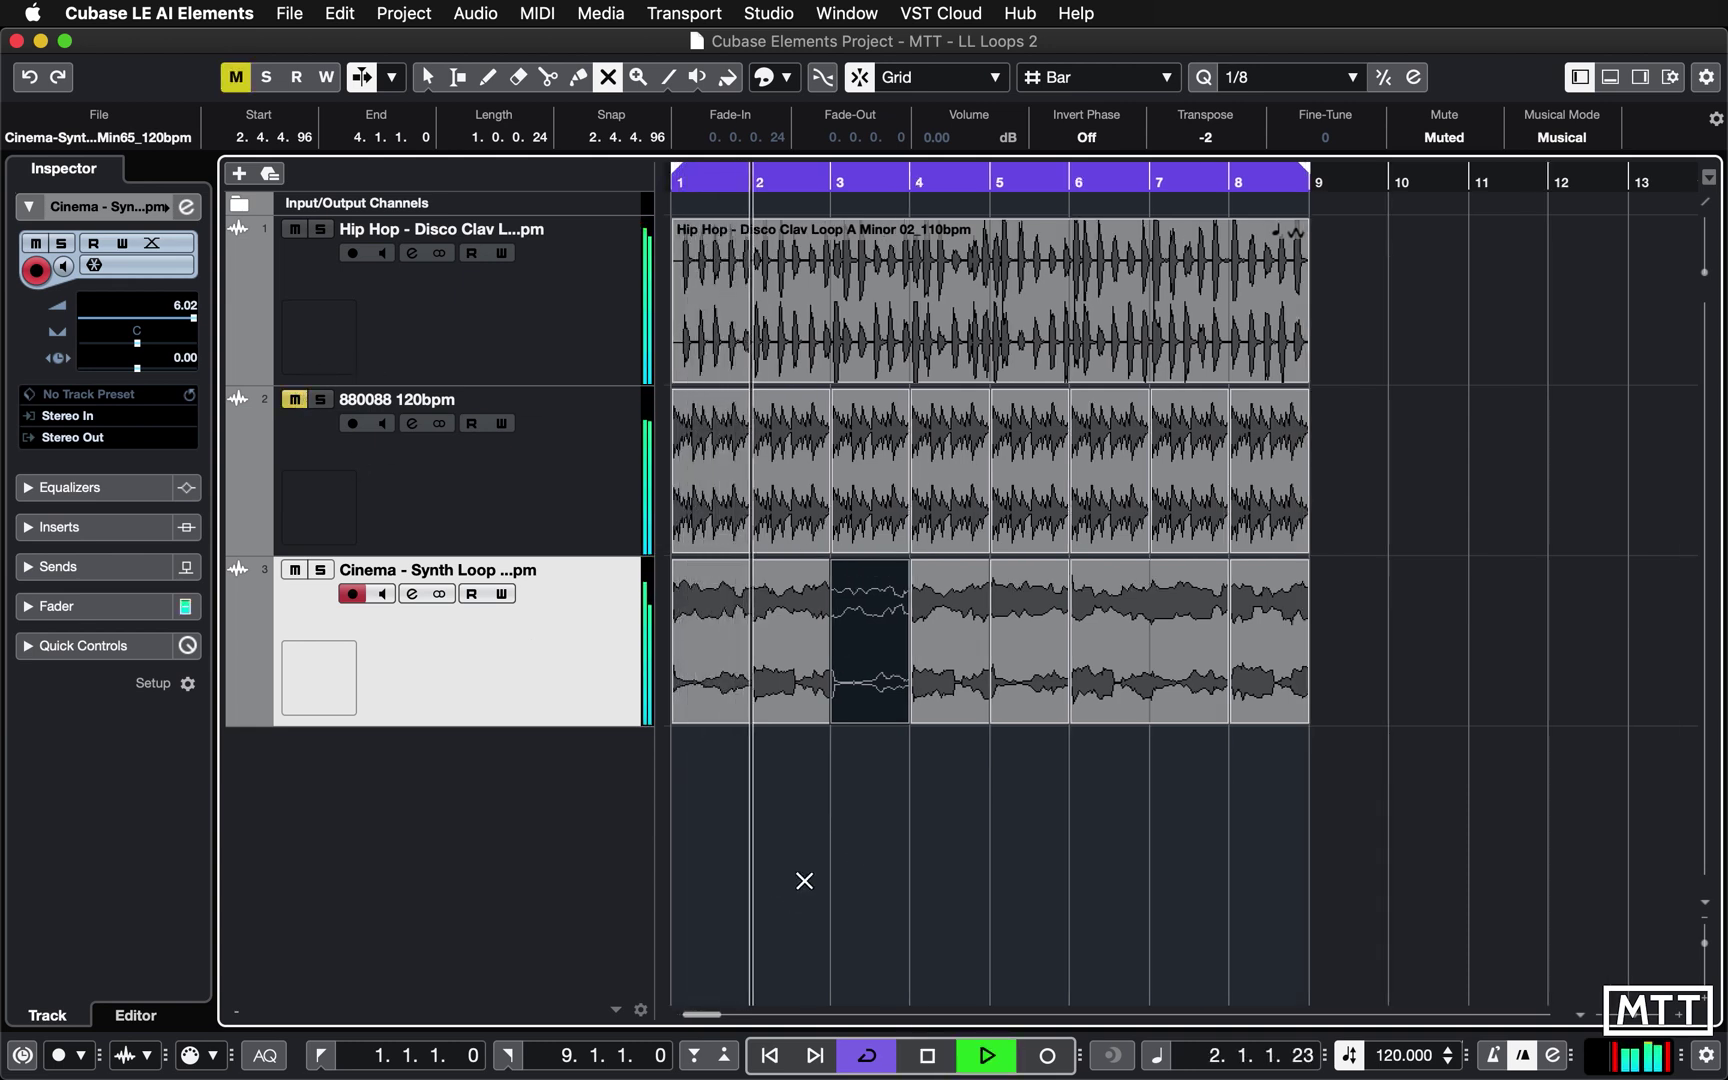
pyautogui.press('1')
pyautogui.click(825, 819)
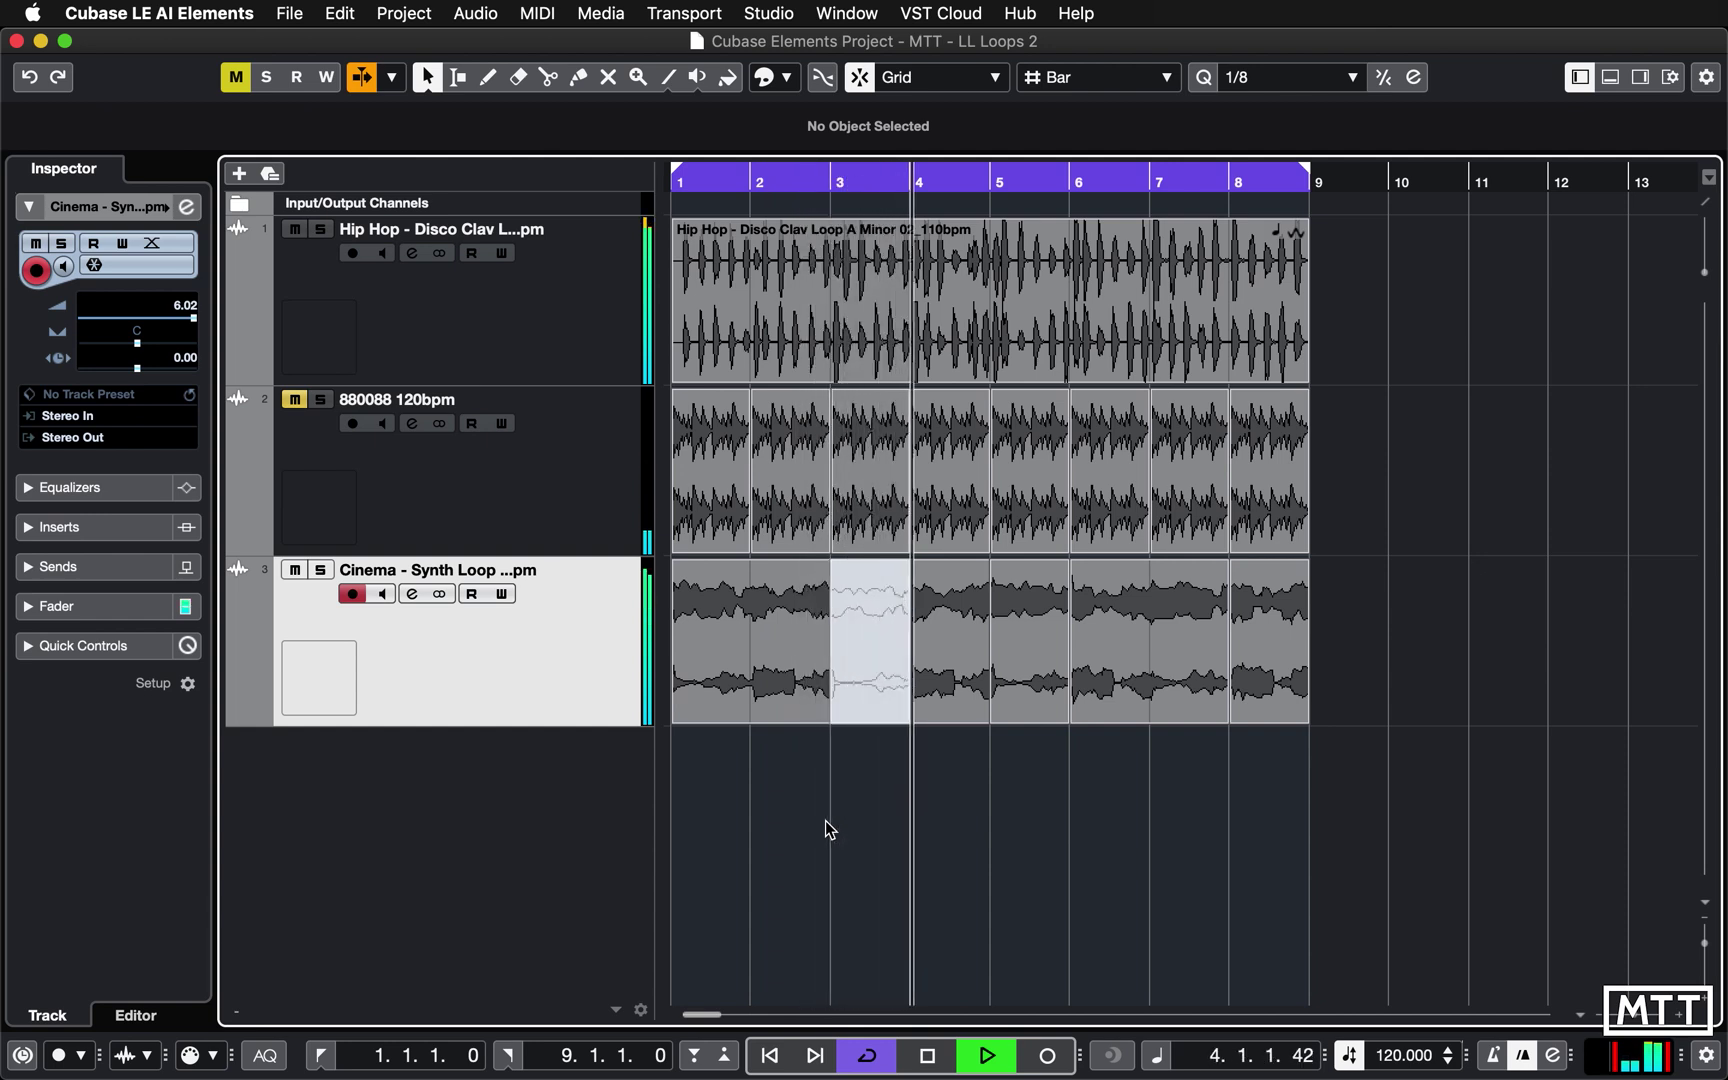
pyautogui.press('space')
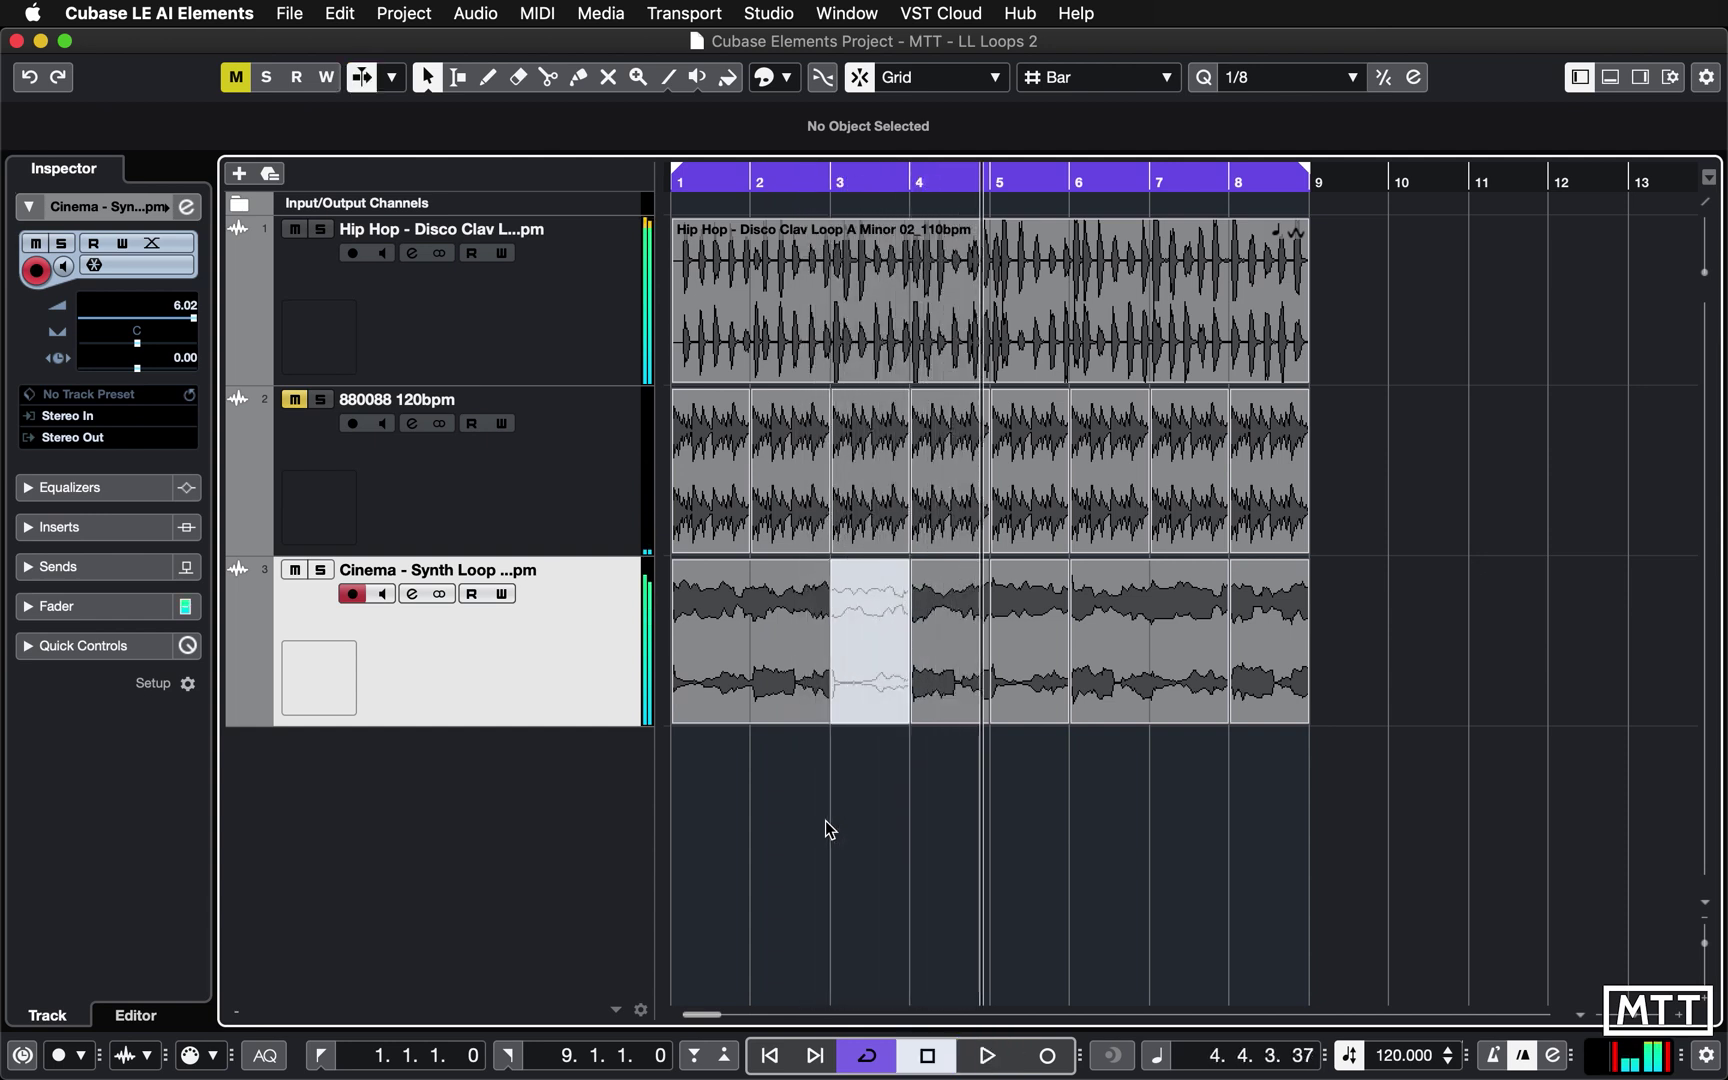
# Duplicate the bar 8 synth event into bar 9, then check the bar 4 and muted bar 3 events' settings.
pyautogui.click(1291, 674)
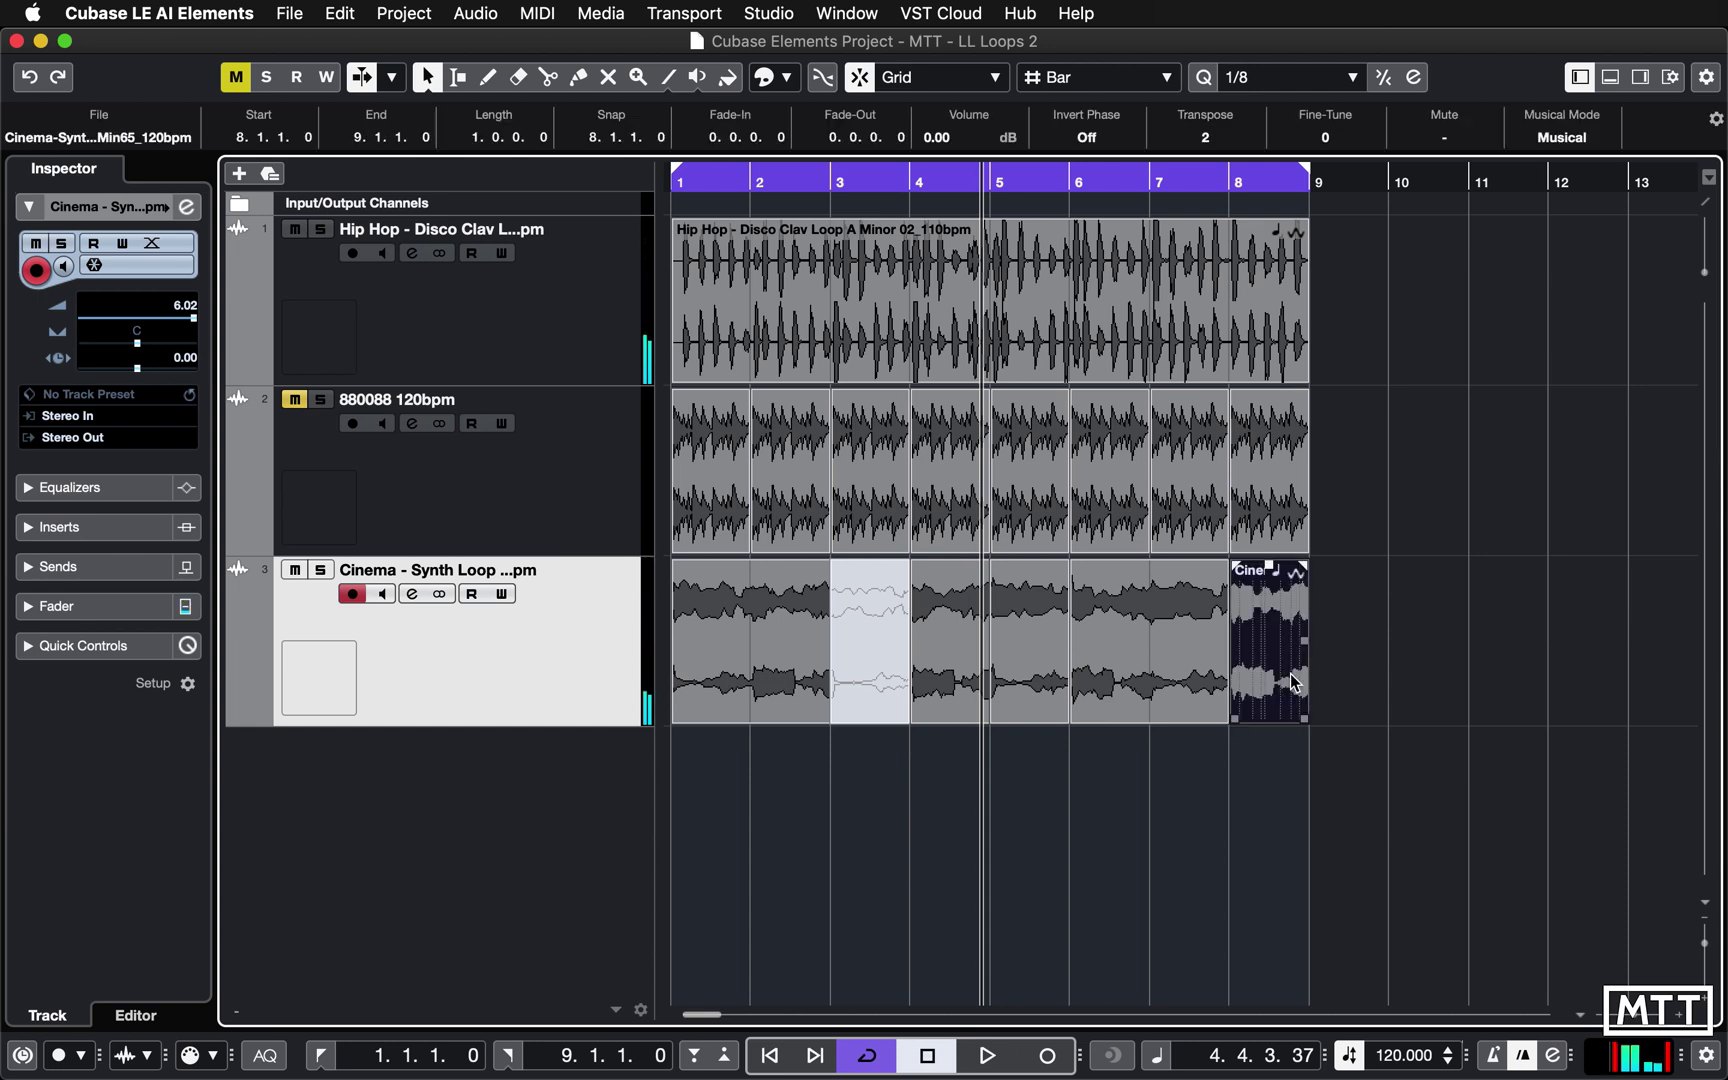
pyautogui.press('super+d')
pyautogui.click(1413, 709)
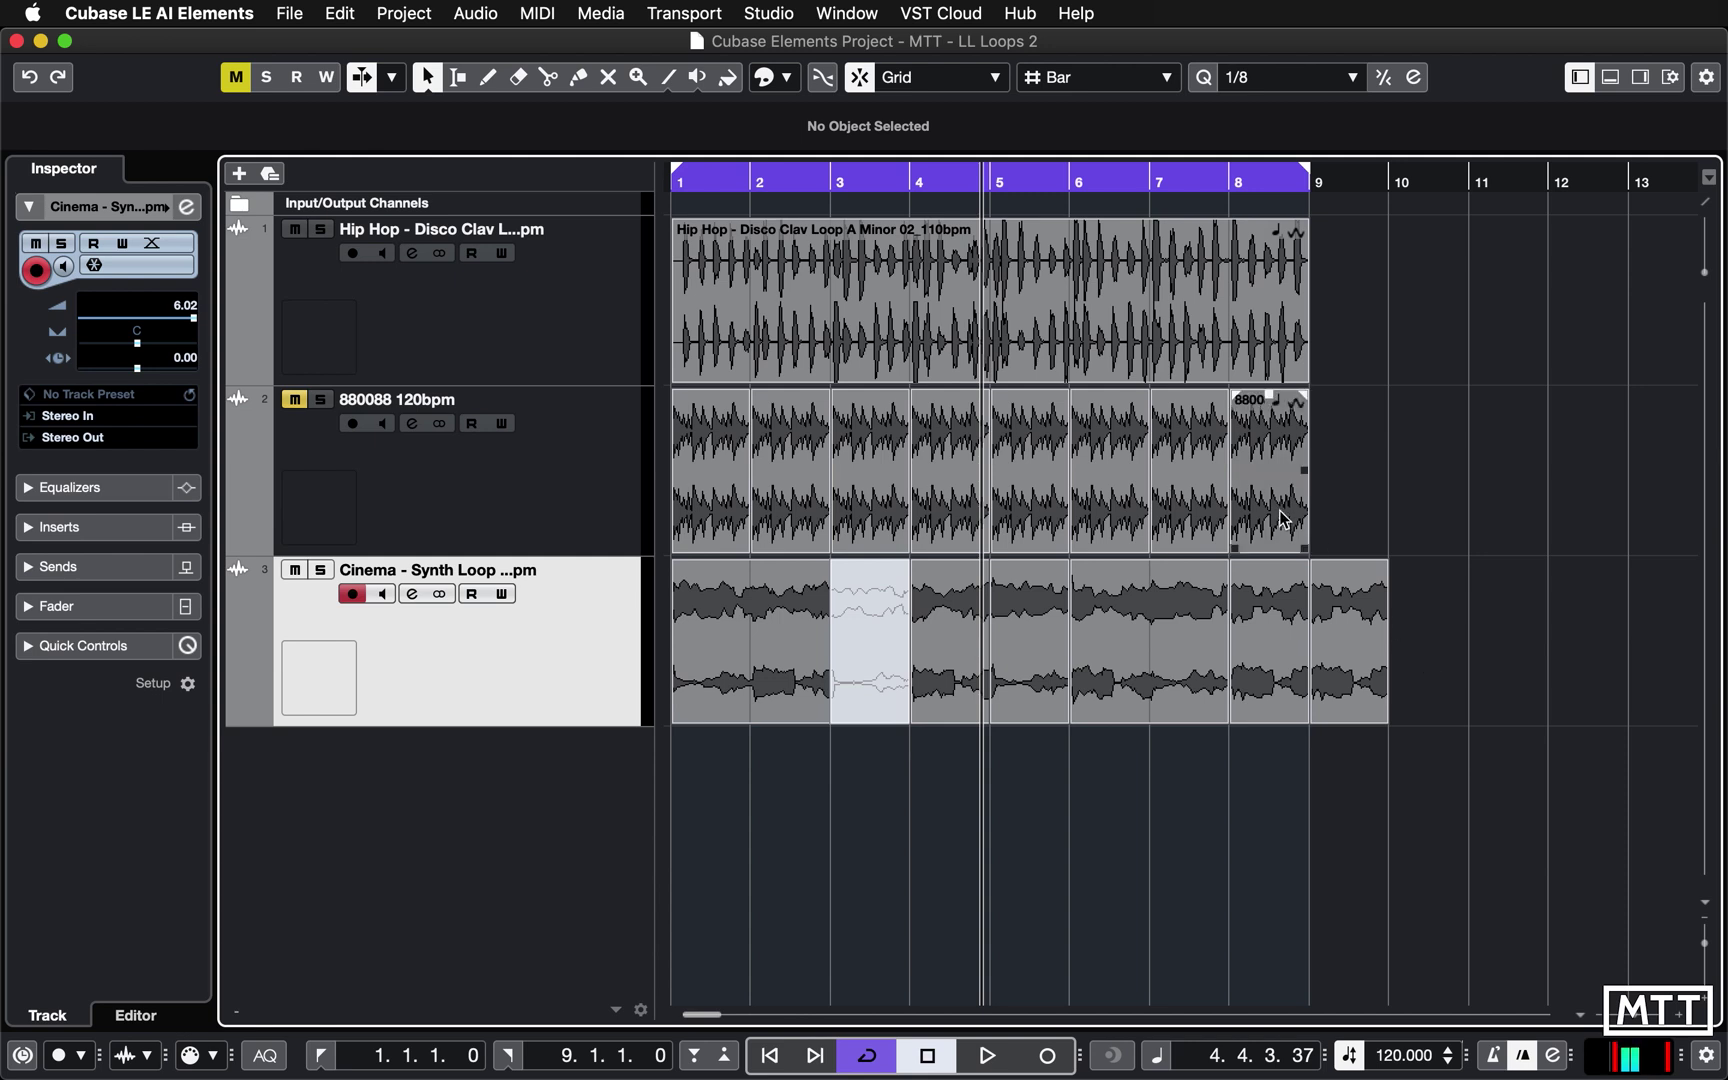
pyautogui.click(938, 662)
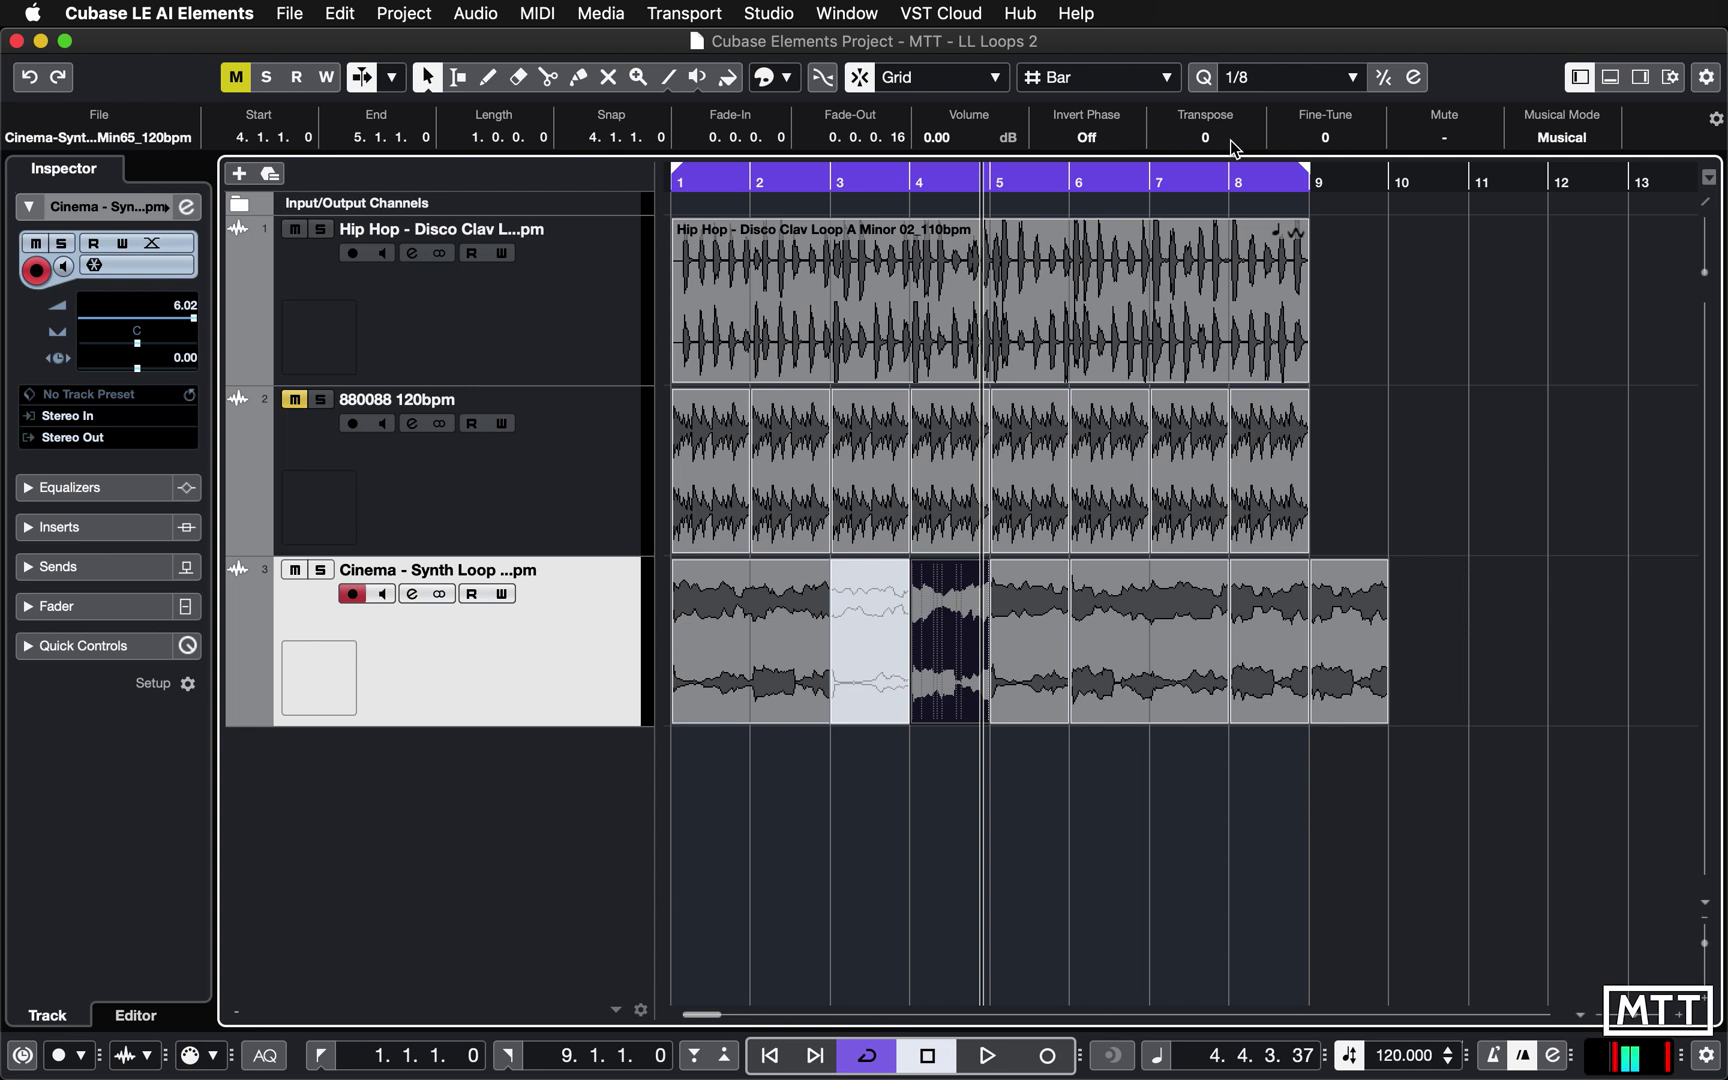
pyautogui.click(868, 650)
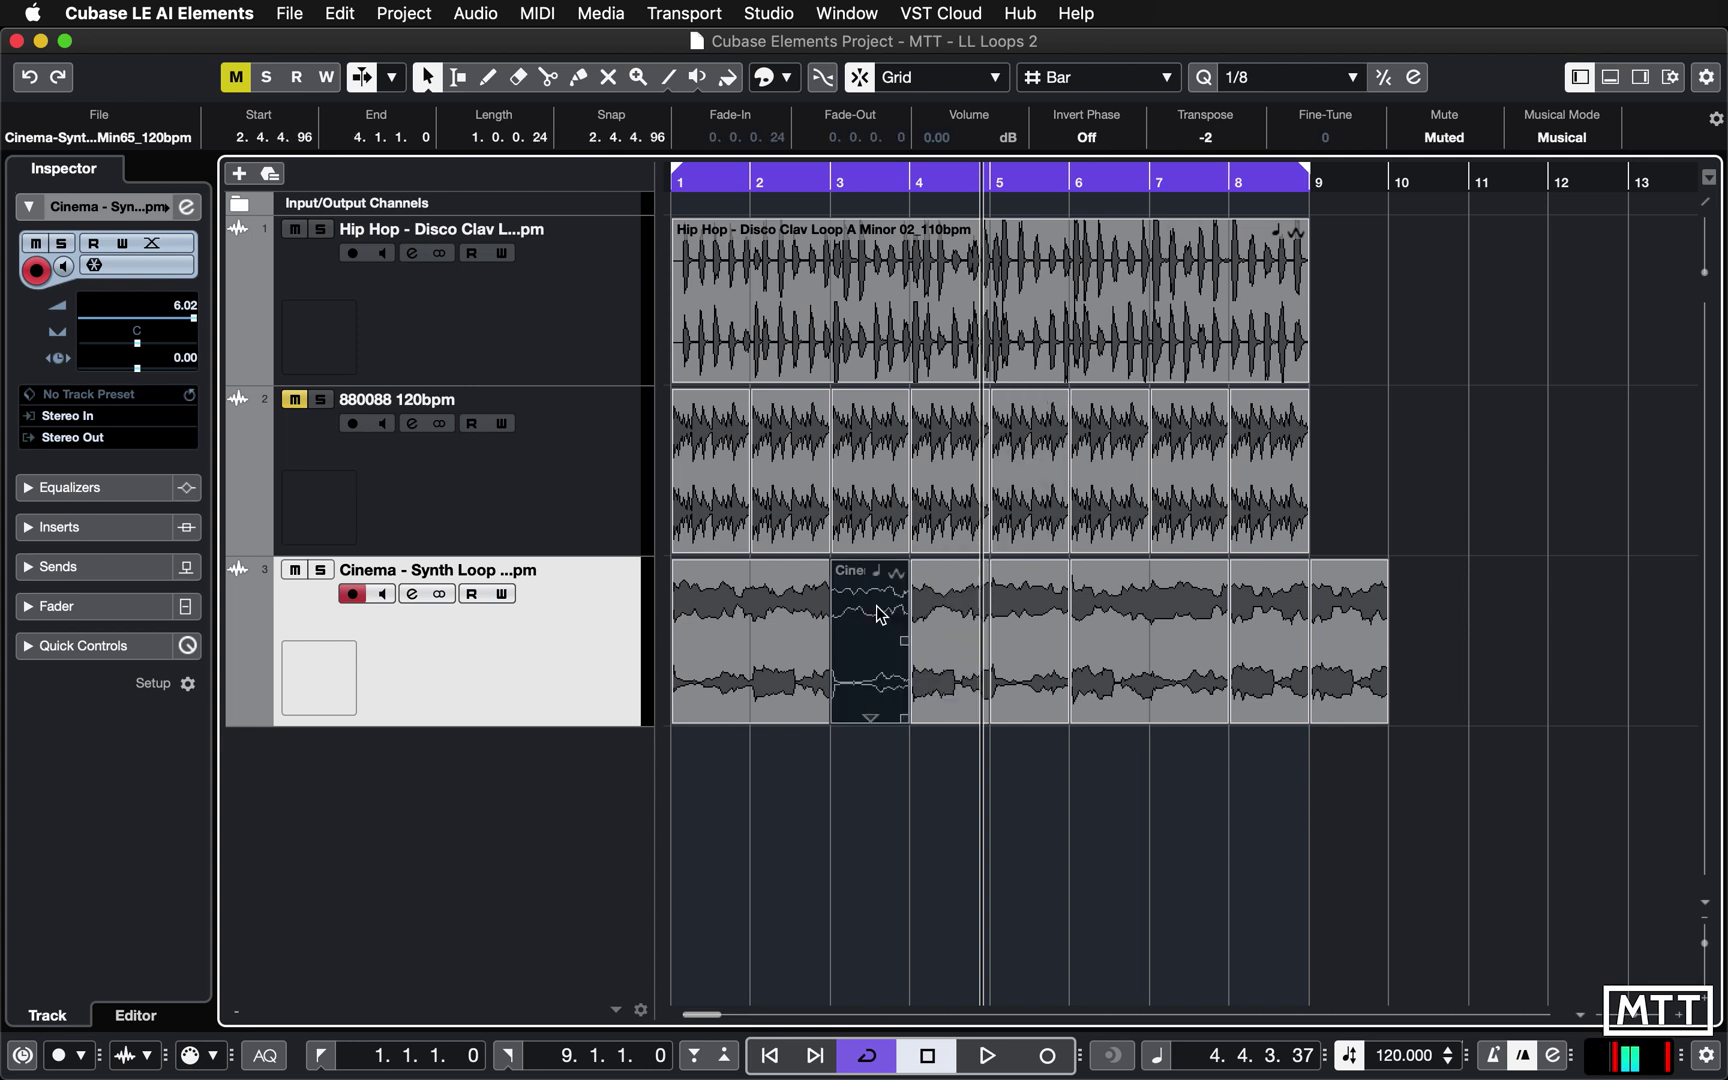